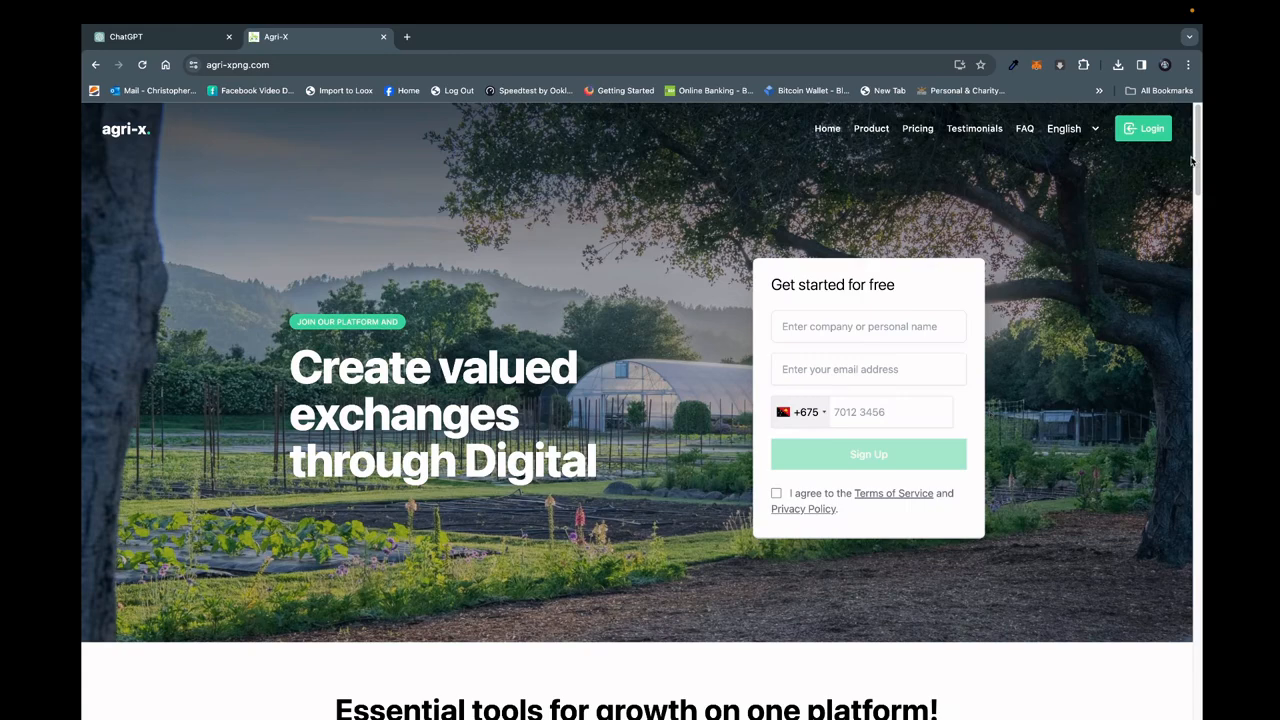
Look through the Agri-X landing page, covering the feature sections, featured clients, pricing plans and testimonials.
{"action": "left_click_drag", "start_coordinate": [1198, 160], "coordinate": [1196, 227]}
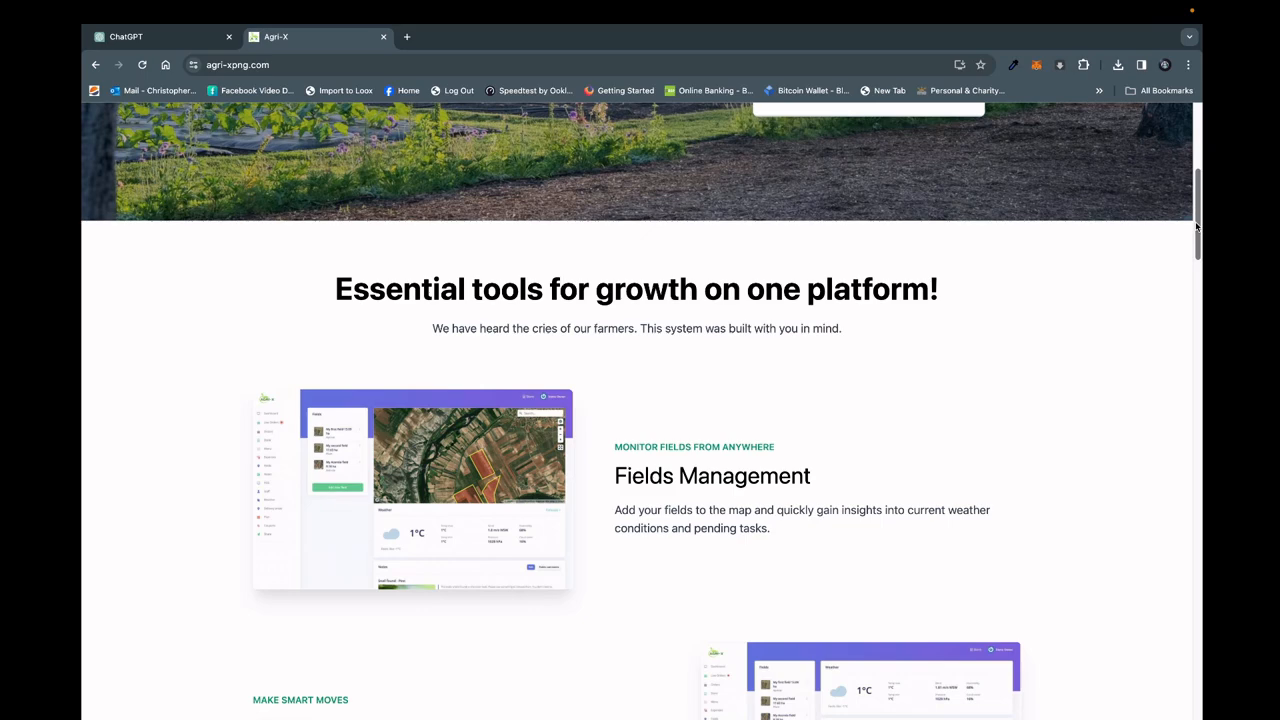
{"action": "left_click_drag", "start_coordinate": [1200, 207], "coordinate": [1200, 217]}
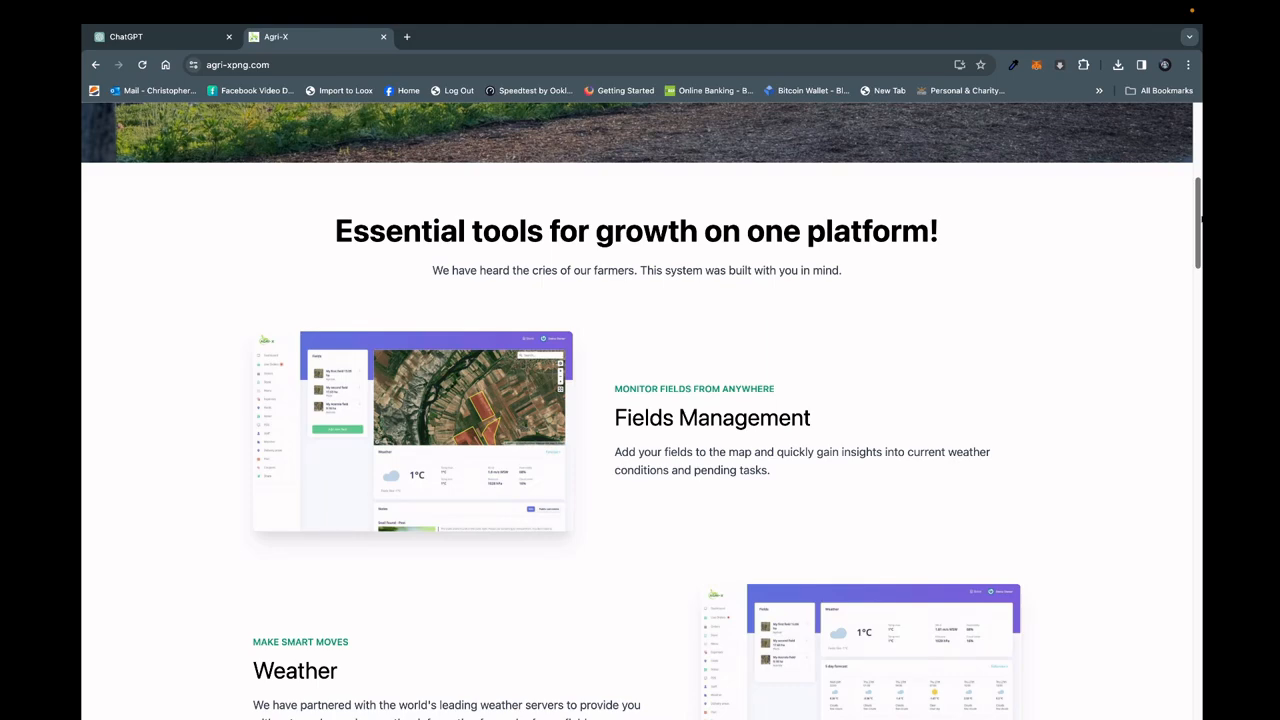
{"action": "left_click_drag", "start_coordinate": [1199, 217], "coordinate": [1200, 259]}
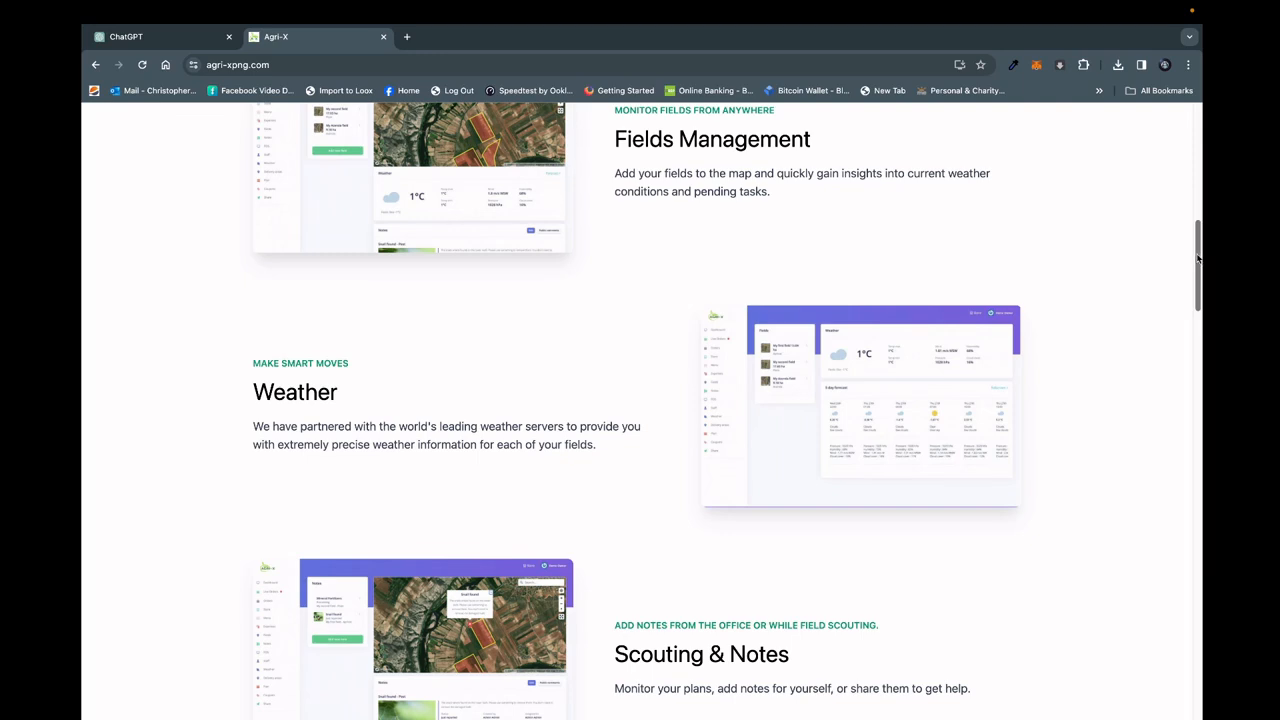
{"action": "scroll", "coordinate": [1198, 258], "scroll_direction": "down", "scroll_amount": 3}
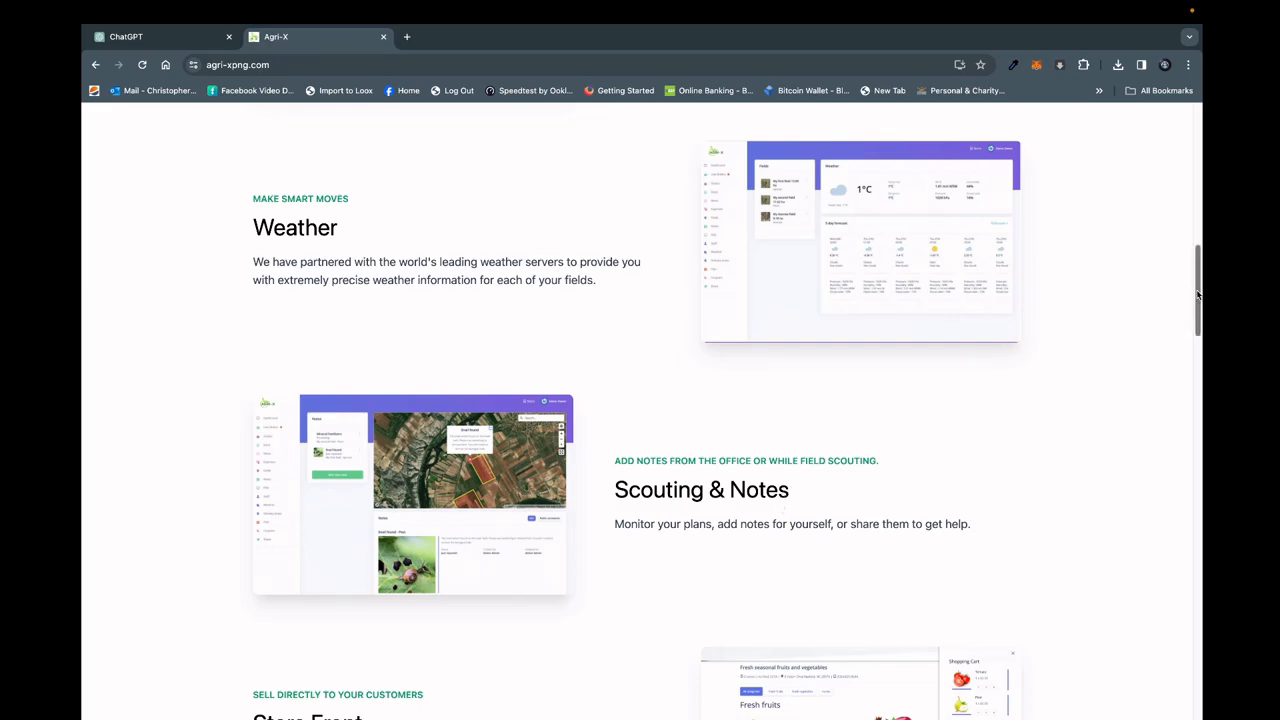
{"action": "left_click_drag", "start_coordinate": [1198, 295], "coordinate": [1194, 368]}
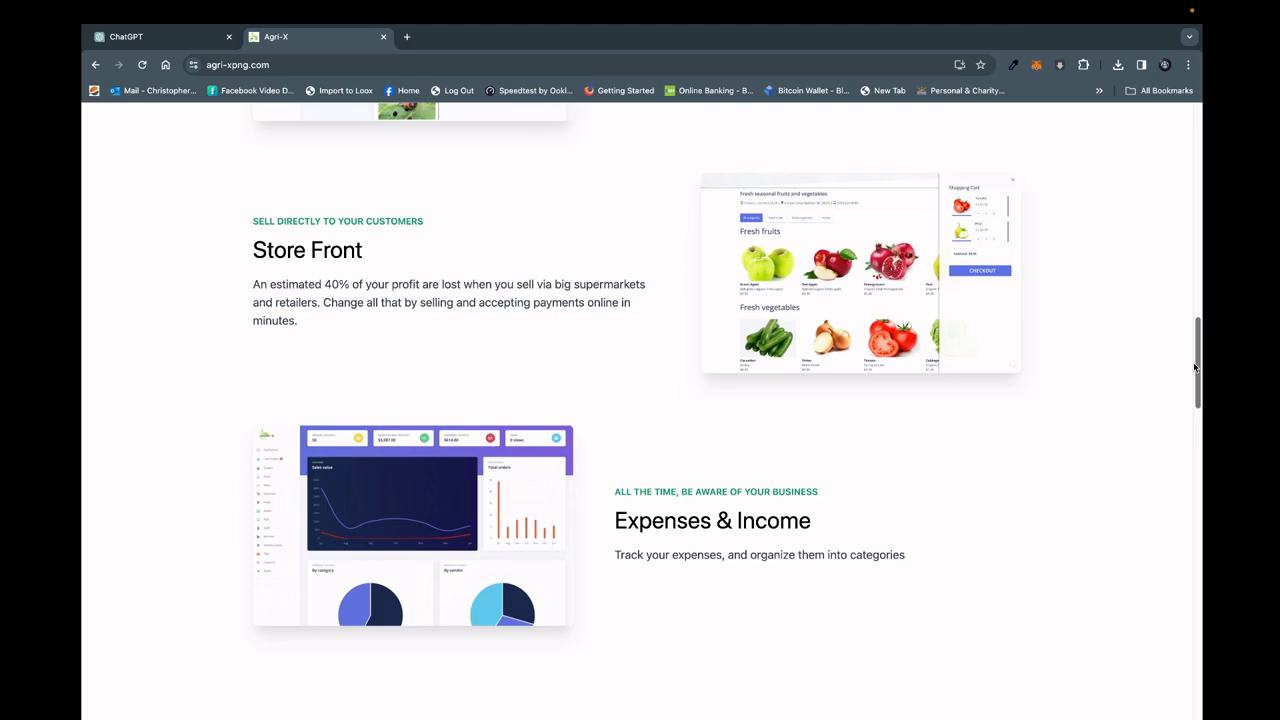
{"action": "scroll", "coordinate": [1193, 368], "scroll_direction": "down", "scroll_amount": 3}
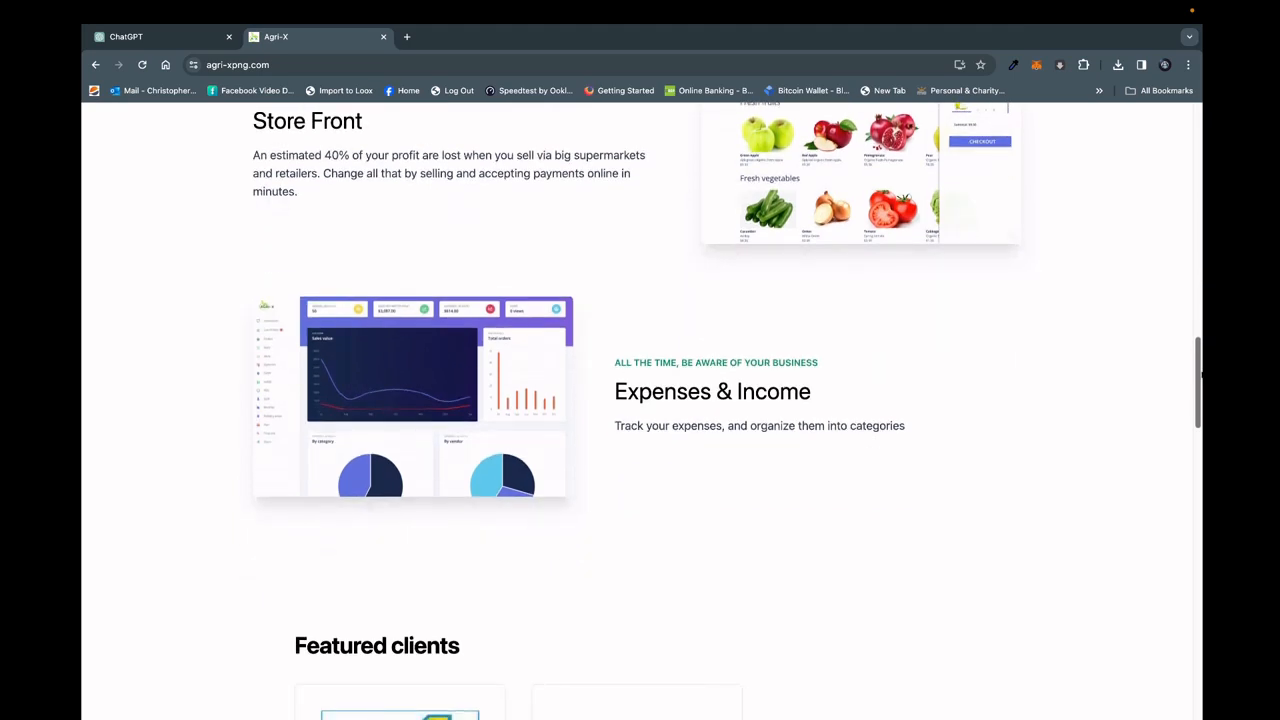
{"action": "left_click_drag", "start_coordinate": [1199, 372], "coordinate": [1200, 425]}
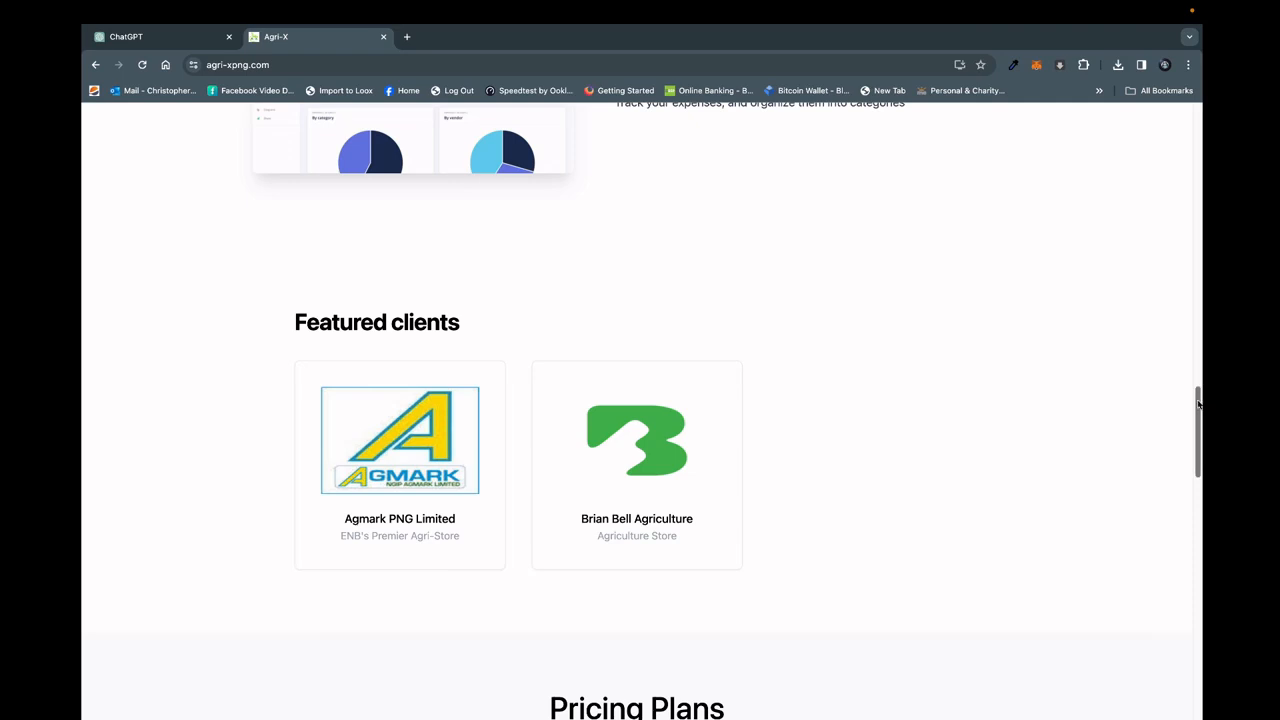
{"action": "left_click_drag", "start_coordinate": [1198, 403], "coordinate": [1200, 490]}
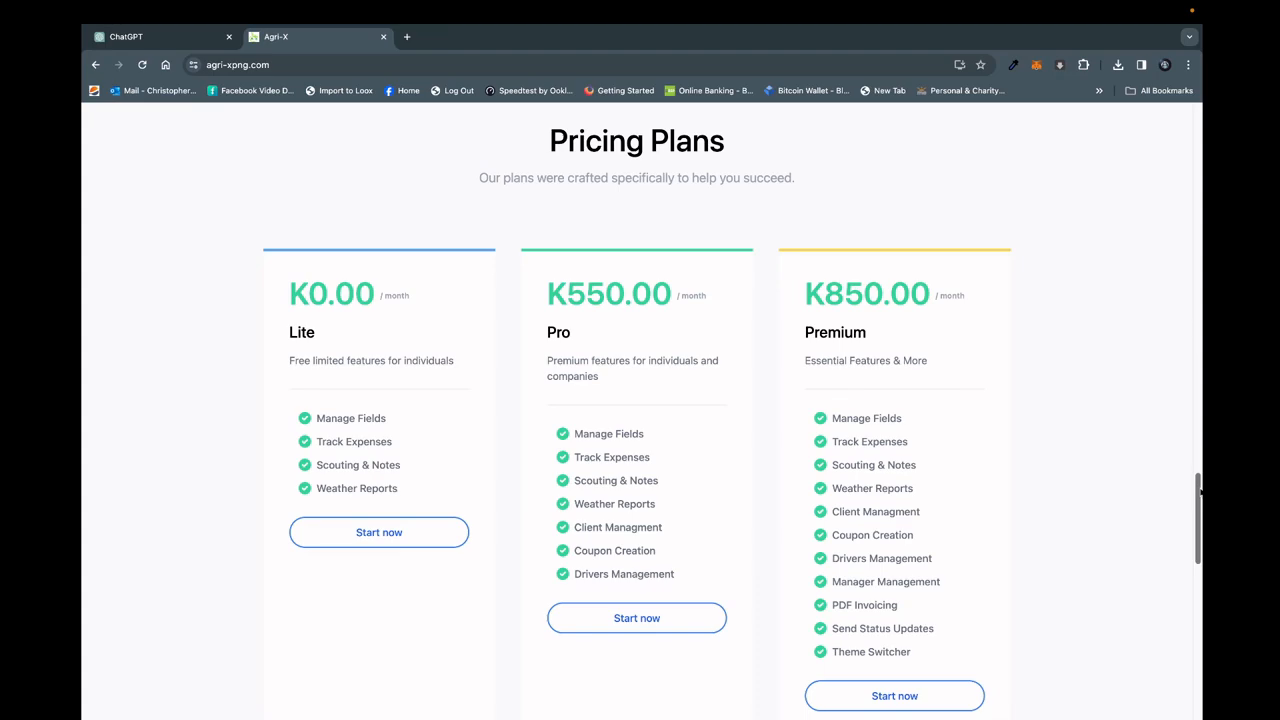
{"action": "scroll", "coordinate": [1200, 490], "scroll_direction": "down", "scroll_amount": 6}
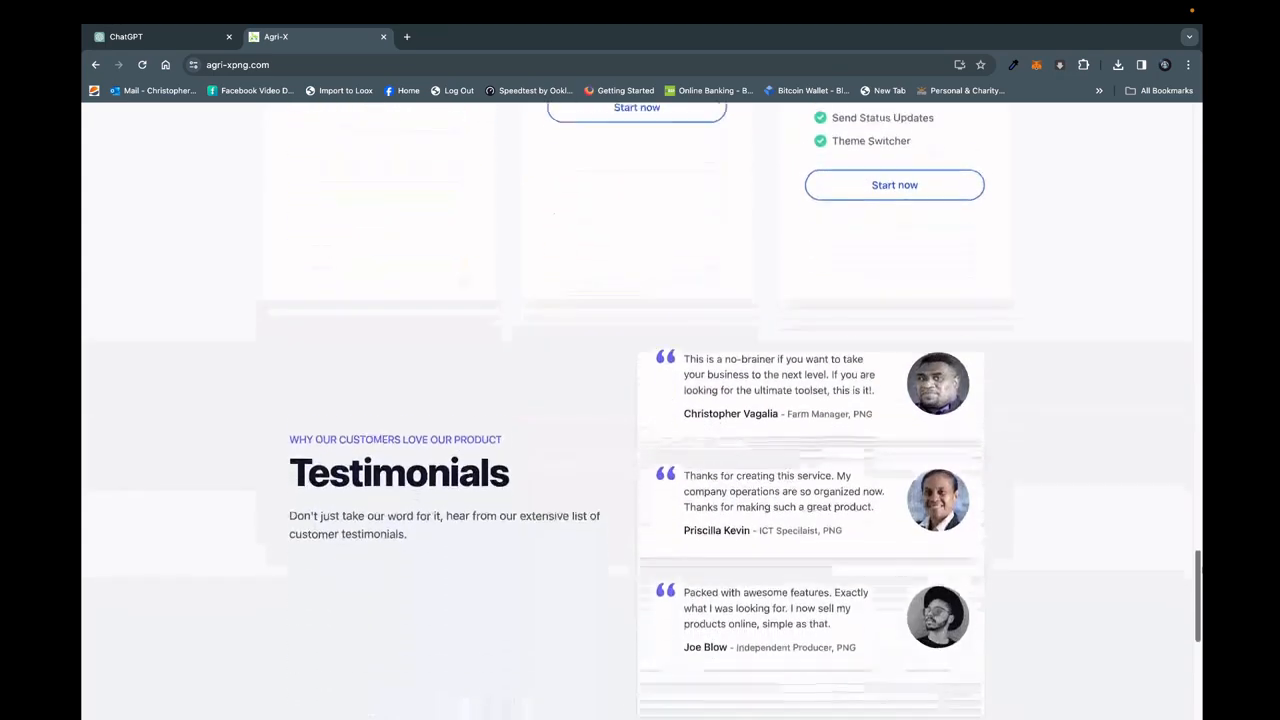
{"action": "left_click_drag", "start_coordinate": [1202, 583], "coordinate": [1199, 108]}
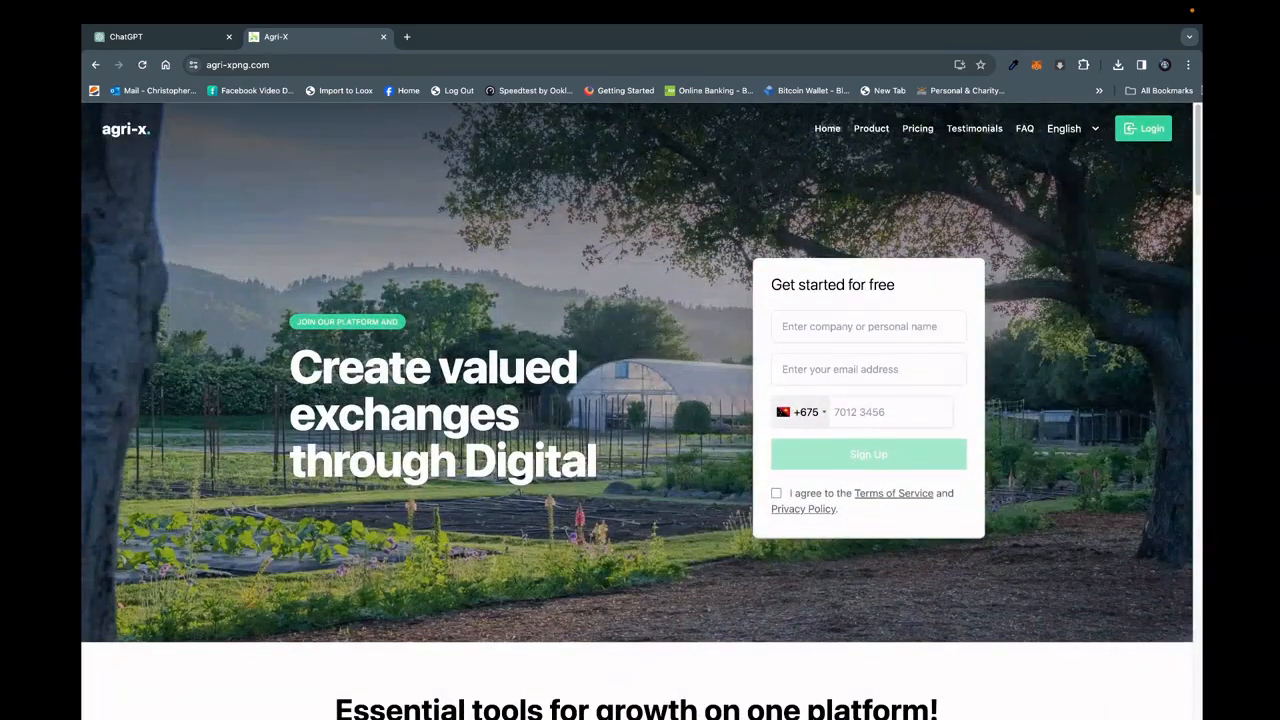
Sign in to the Agri-X site with the account e-mail and password.
{"action": "left_click", "coordinate": [1150, 133]}
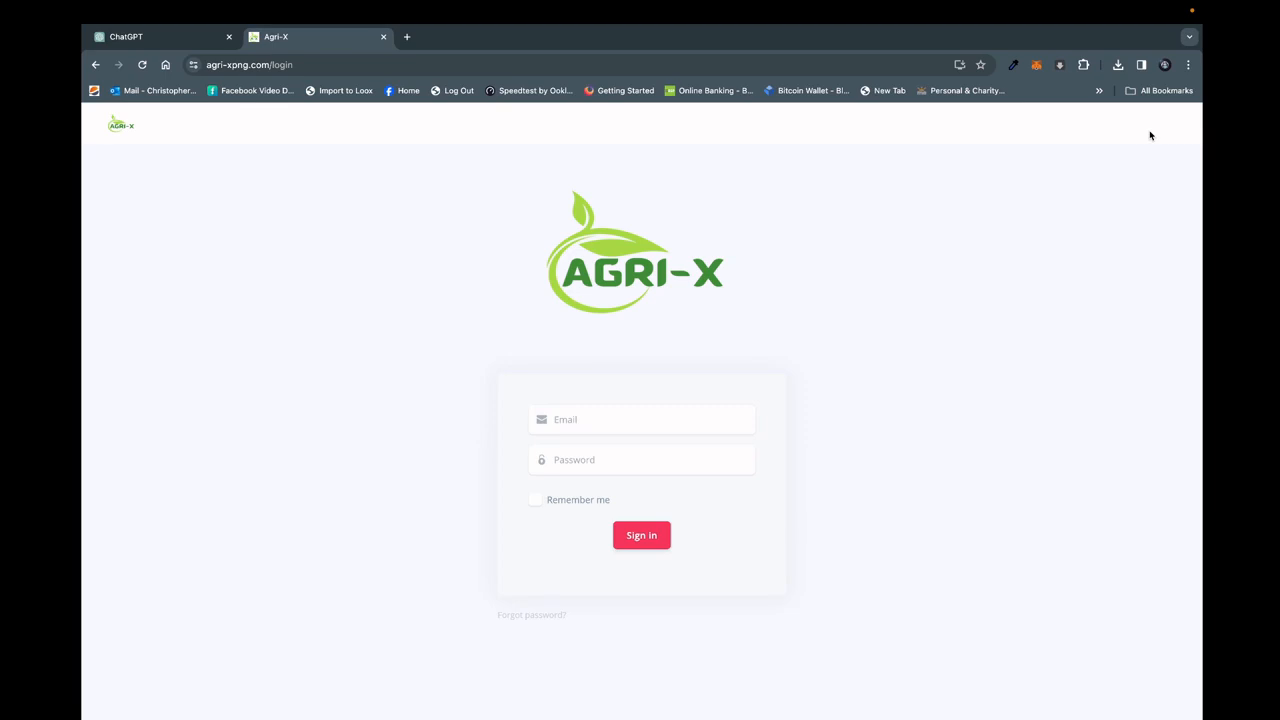
{"action": "left_click", "coordinate": [646, 417]}
{"action": "left_click", "coordinate": [689, 477]}
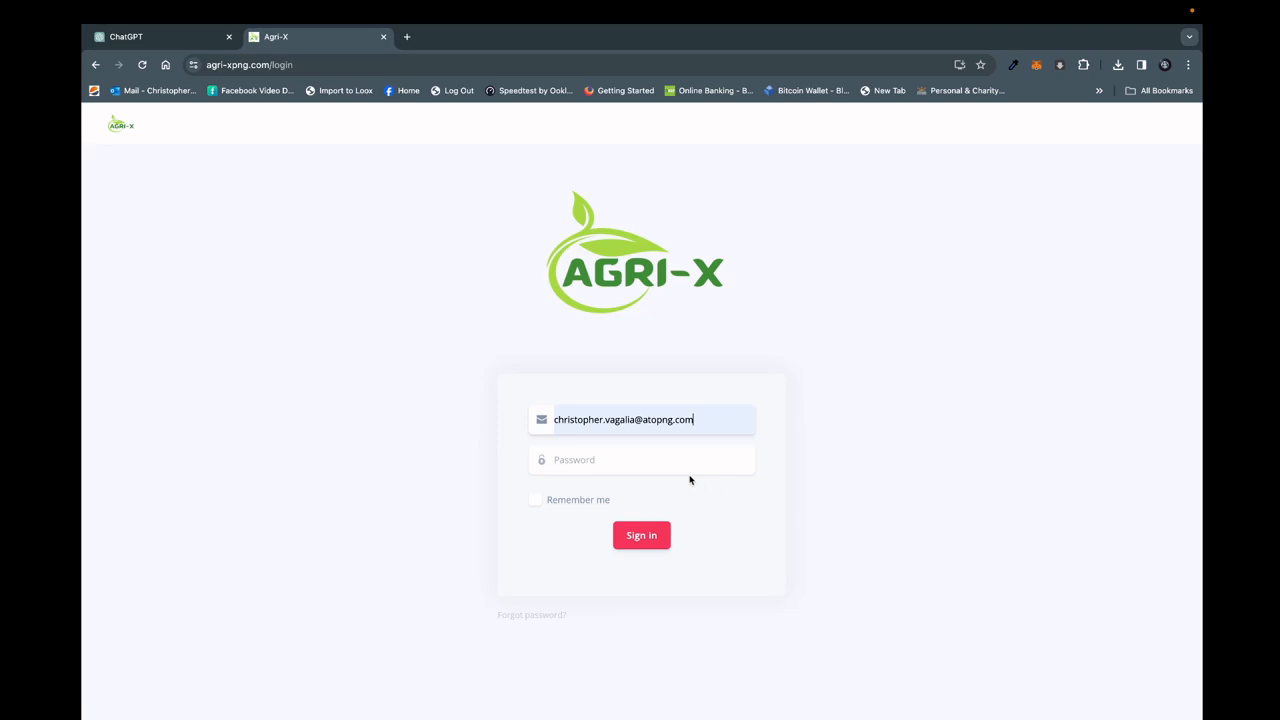
{"action": "left_click", "coordinate": [670, 458]}
{"action": "type", "text": "•••••••••"}
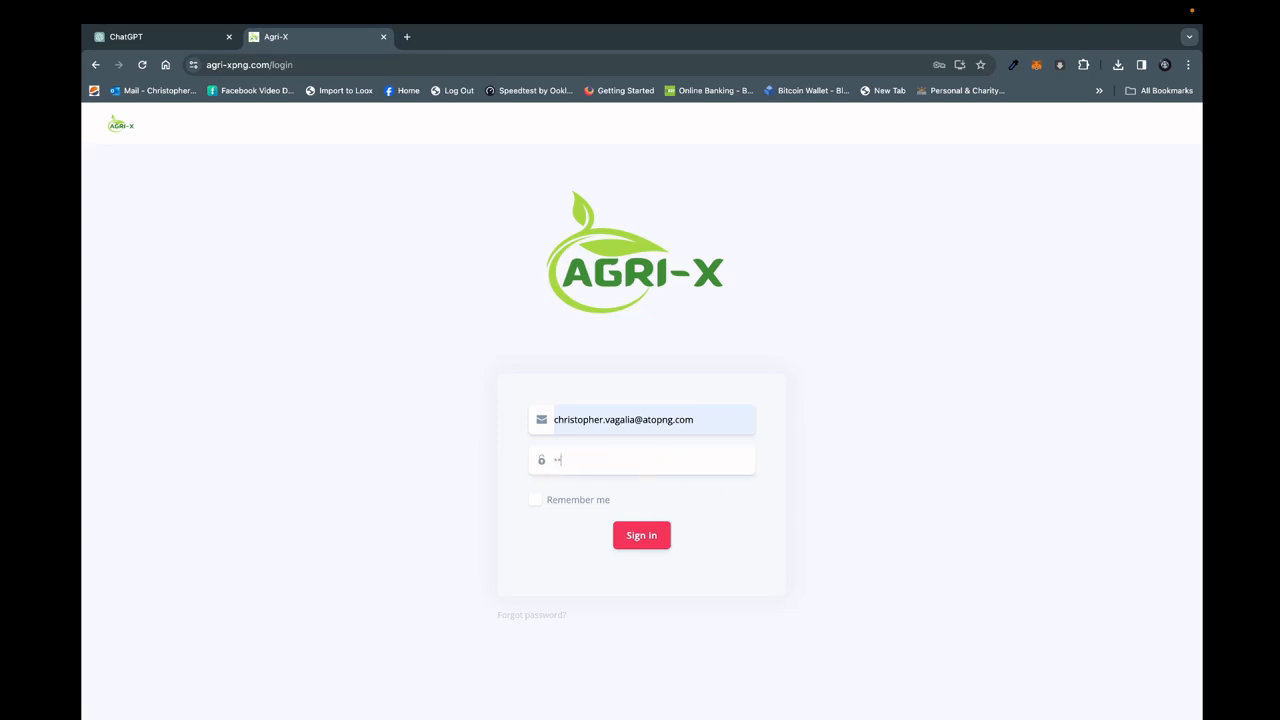
{"action": "type", "text": "•••••"}
{"action": "left_click", "coordinate": [649, 544]}
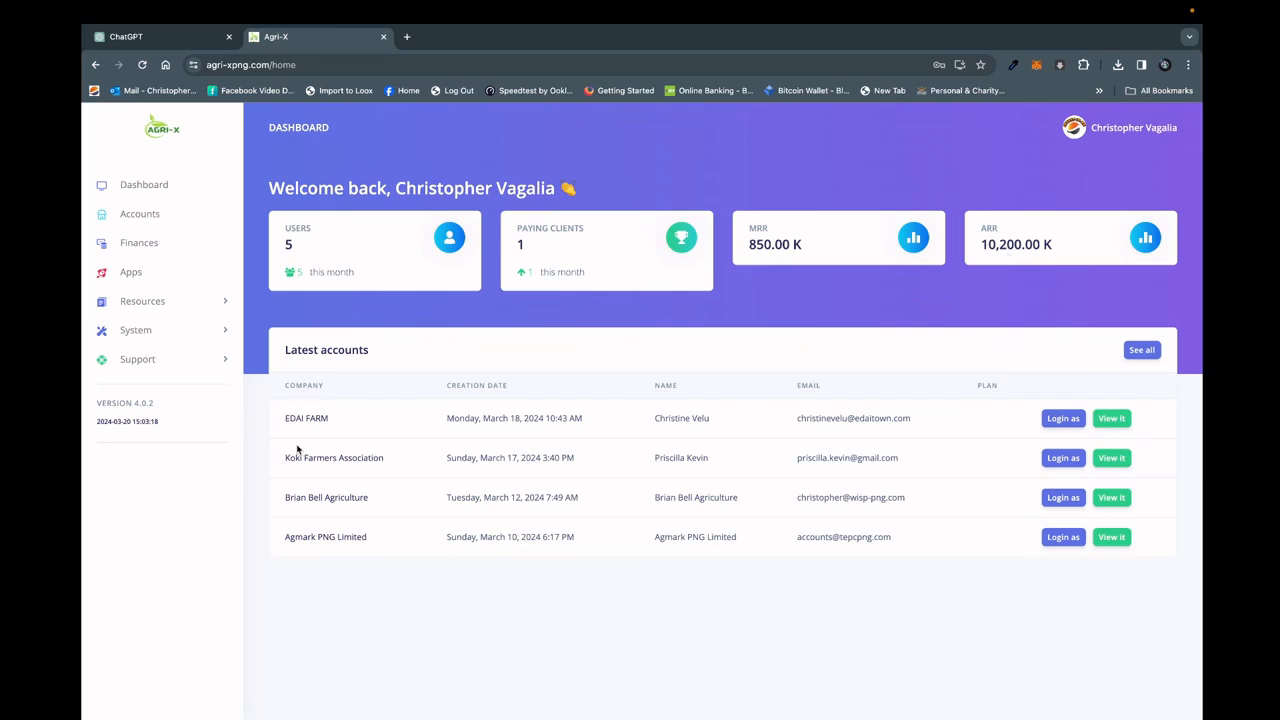
Log in as the Koki Farmers Association account, look over its dashboard and menu, and return to the admin account.
{"action": "left_click", "coordinate": [1070, 458]}
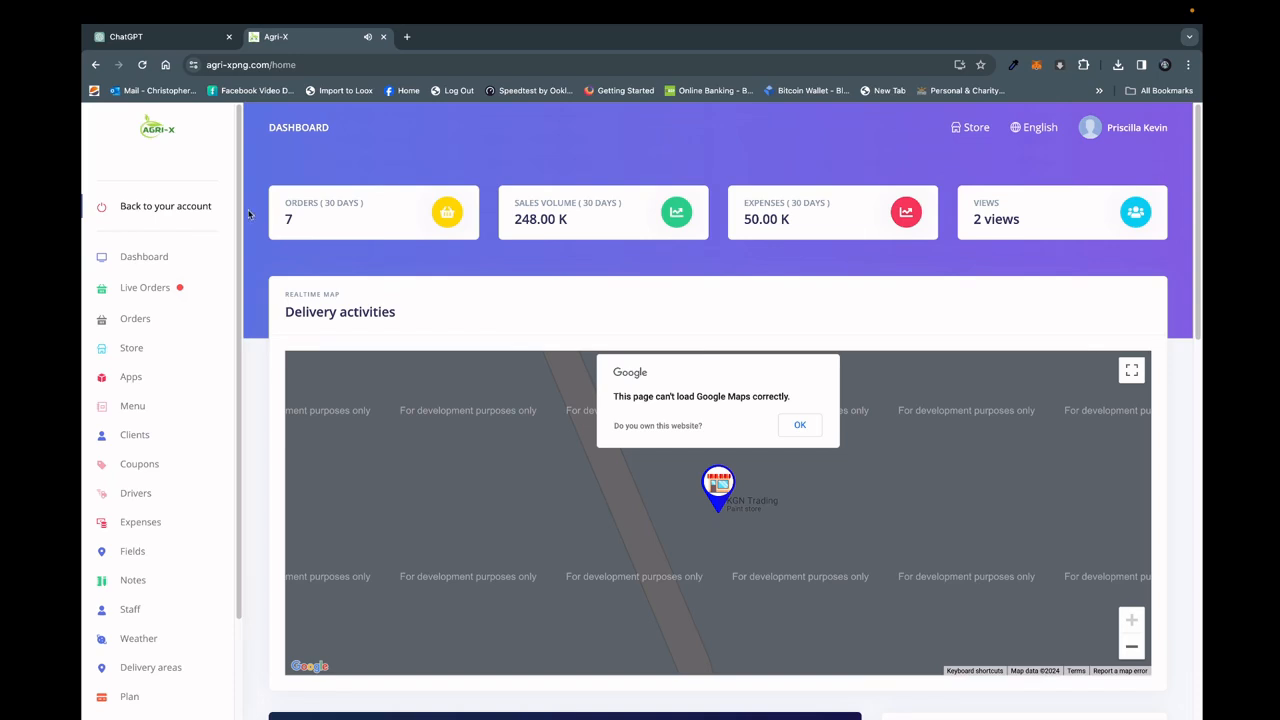
{"action": "scroll", "coordinate": [236, 194], "scroll_direction": "down", "scroll_amount": 3}
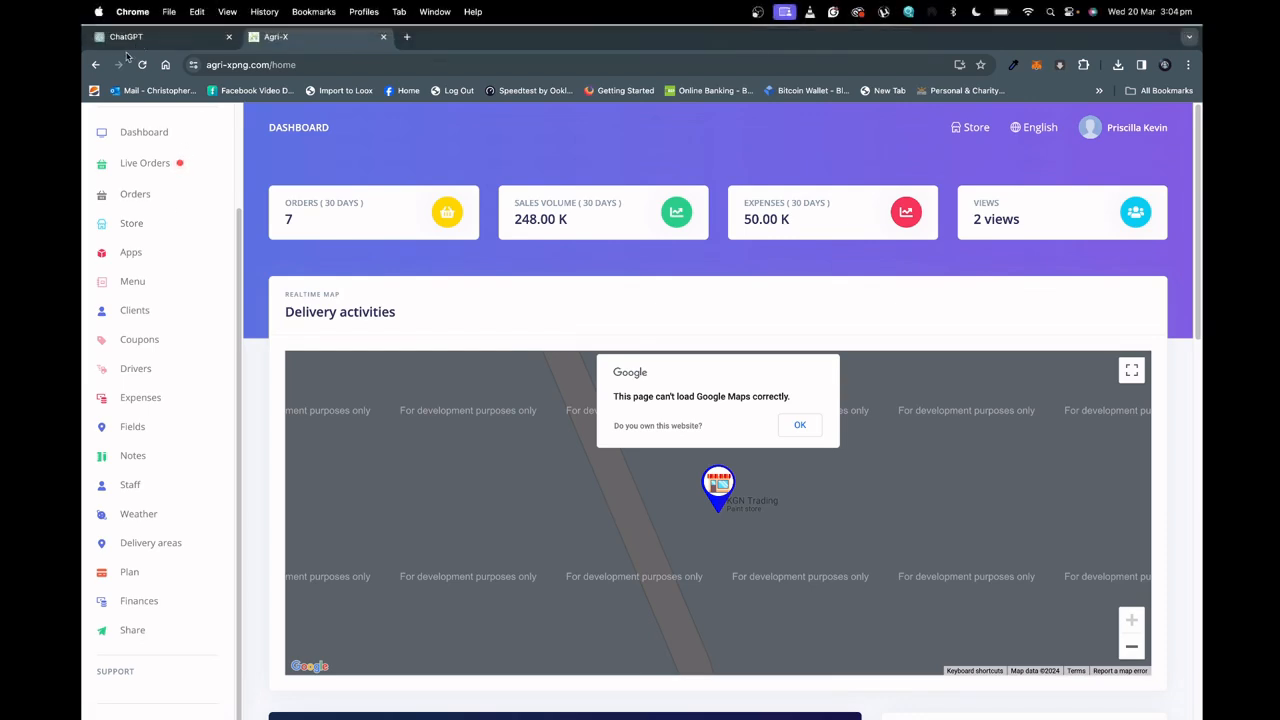
{"action": "left_click", "coordinate": [95, 65]}
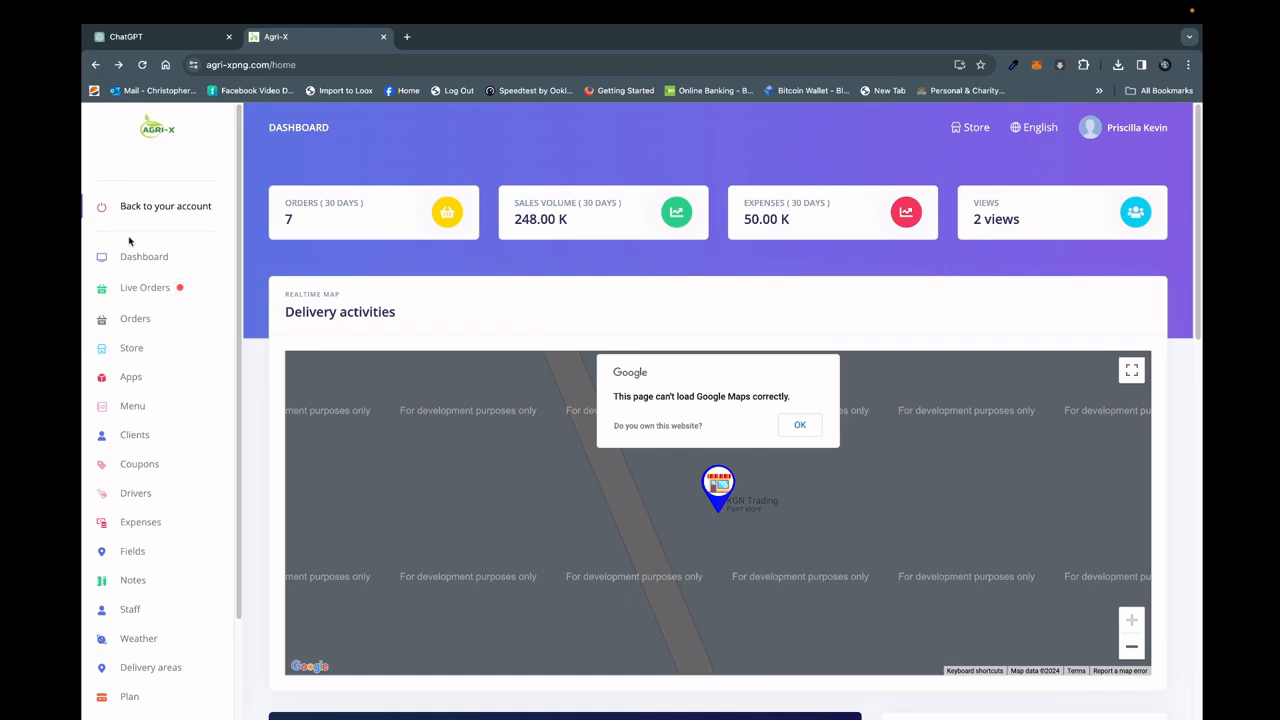
{"action": "left_click", "coordinate": [160, 211]}
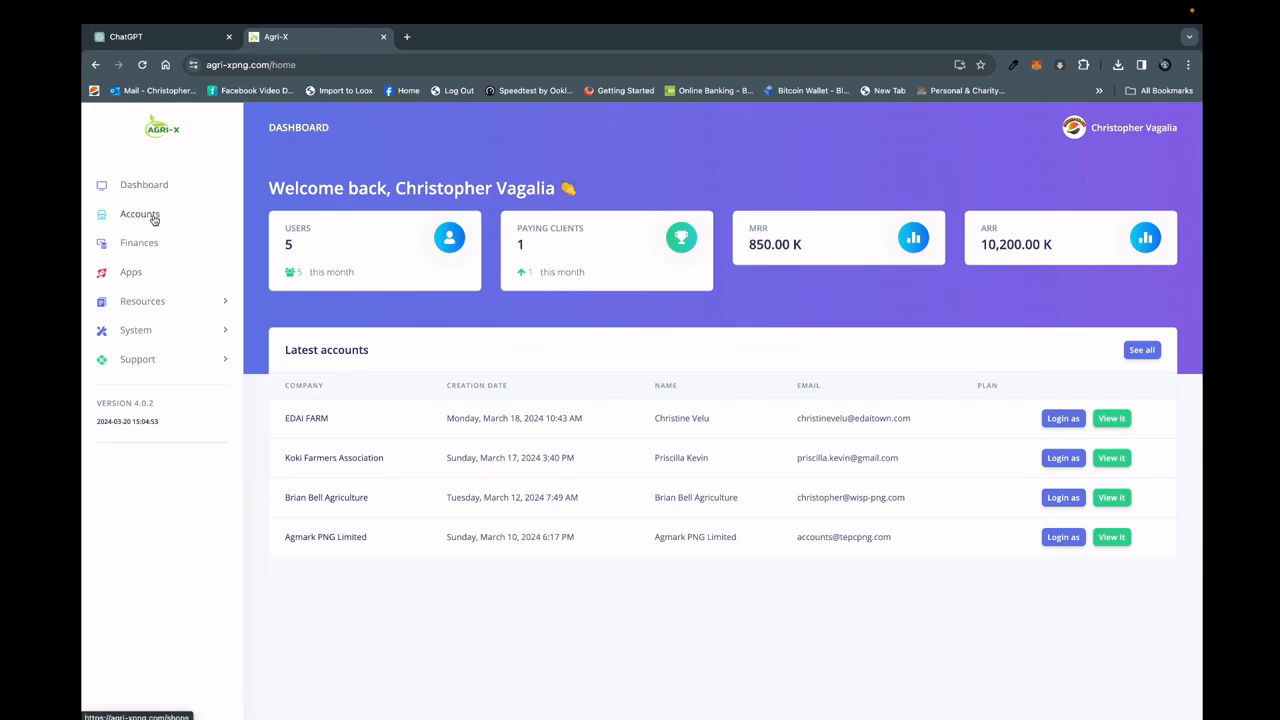
Review the accounts list and the admin Finances page, including its orders table and the Last status filter options.
{"action": "left_click", "coordinate": [154, 221]}
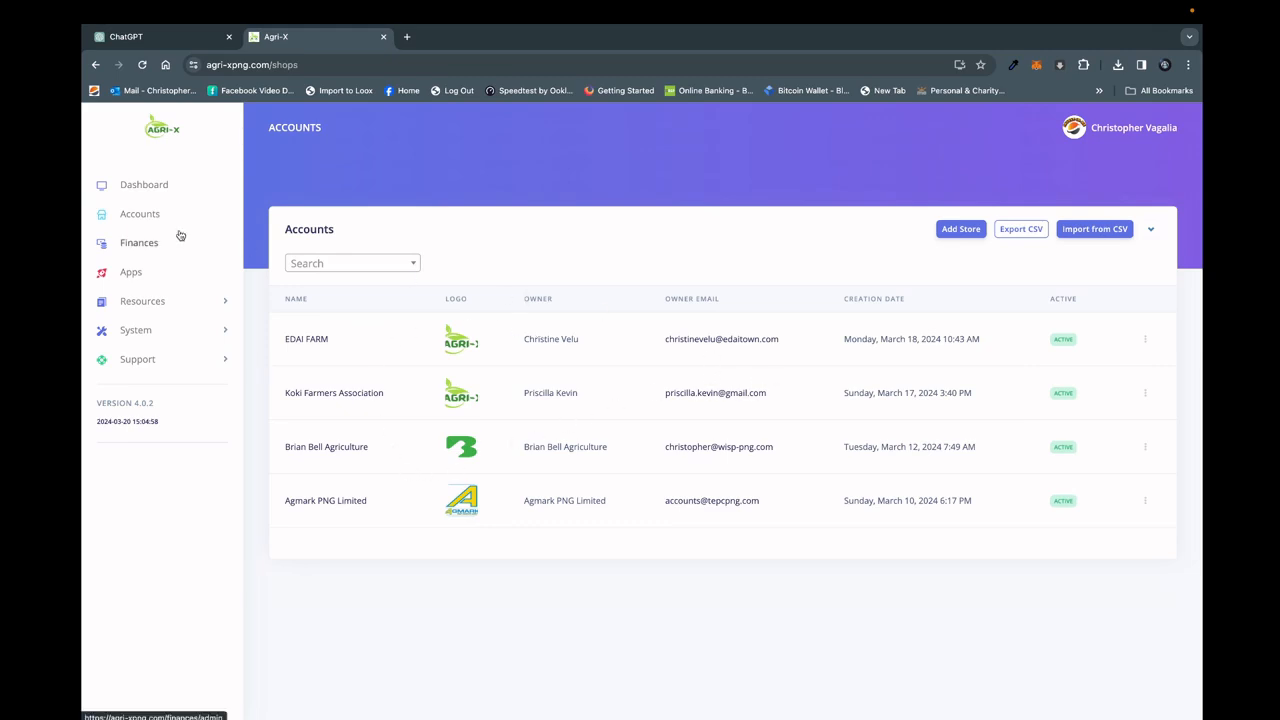
{"action": "left_click", "coordinate": [145, 250]}
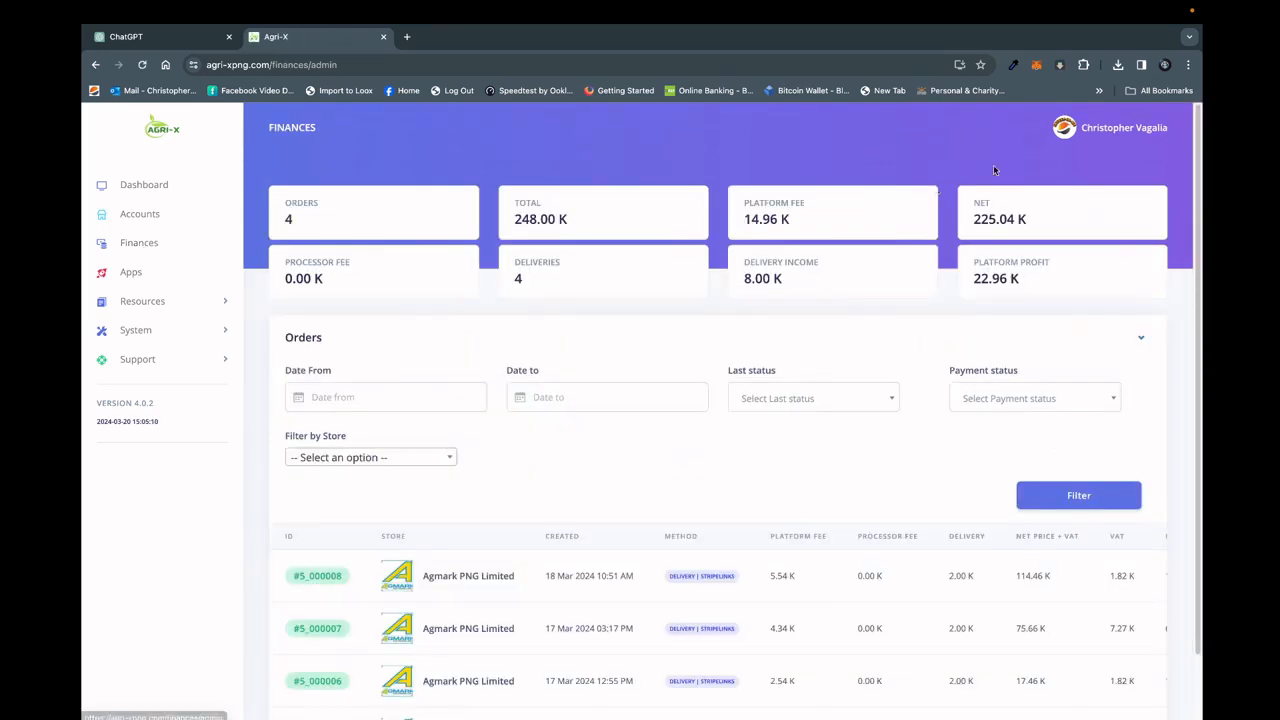
{"action": "left_click_drag", "start_coordinate": [1200, 173], "coordinate": [1202, 278]}
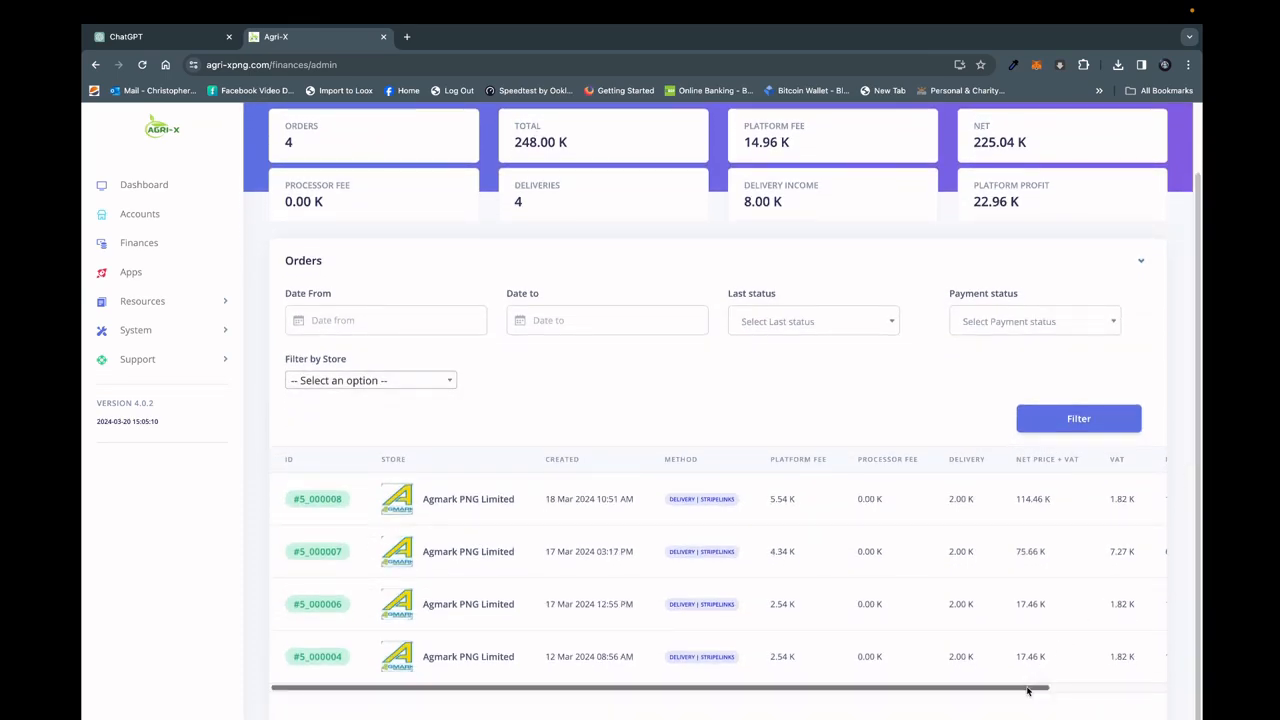
{"action": "left_click_drag", "start_coordinate": [1027, 690], "coordinate": [937, 686]}
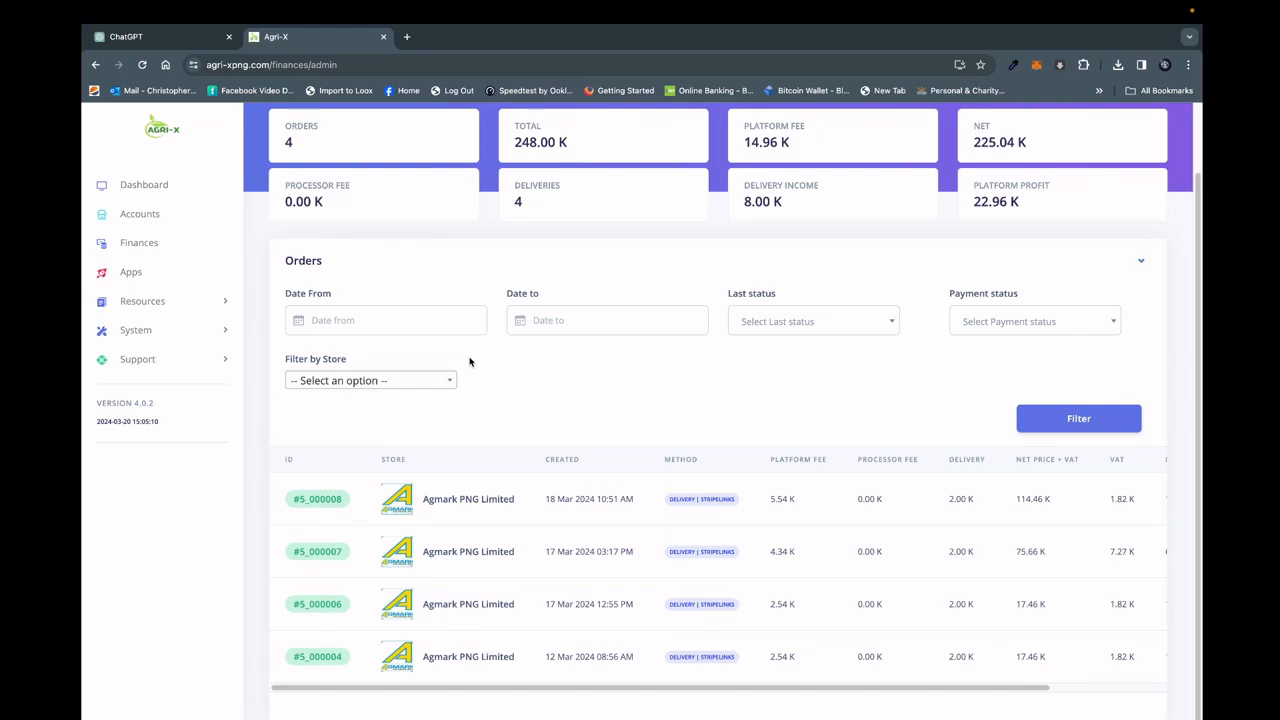
{"action": "left_click", "coordinate": [1040, 325]}
{"action": "left_click", "coordinate": [875, 324]}
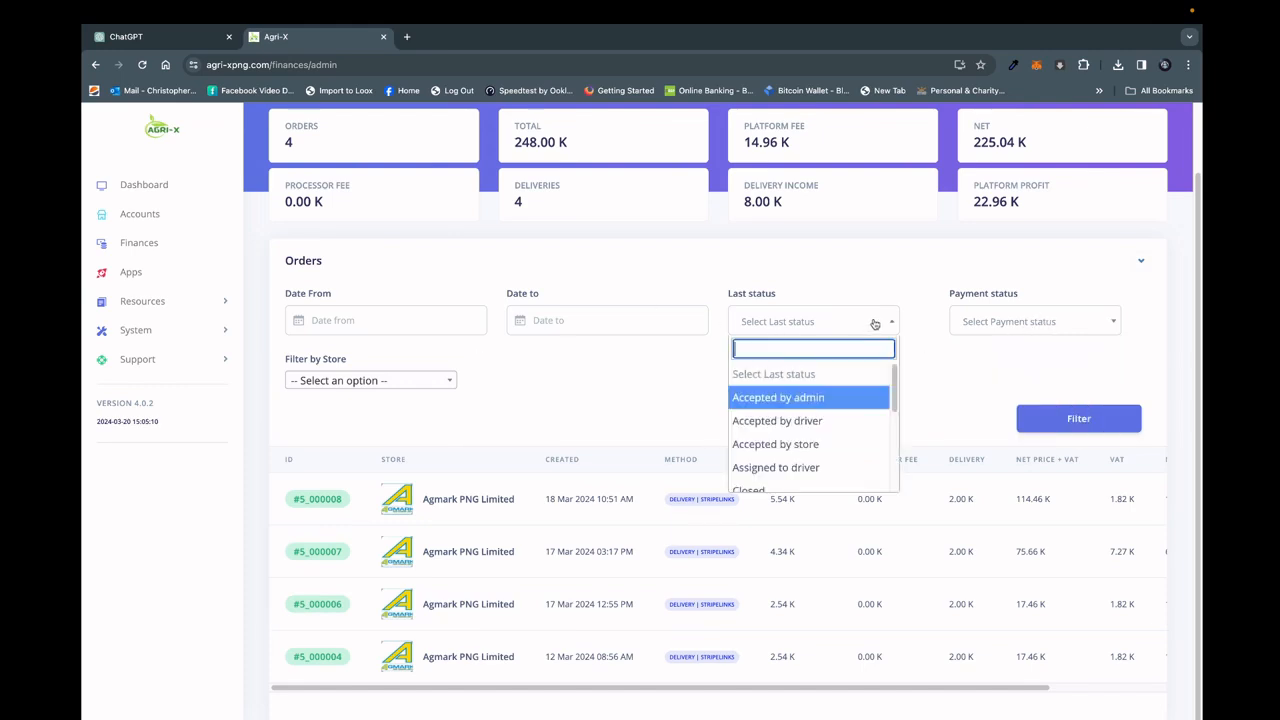
{"action": "left_click", "coordinate": [615, 388]}
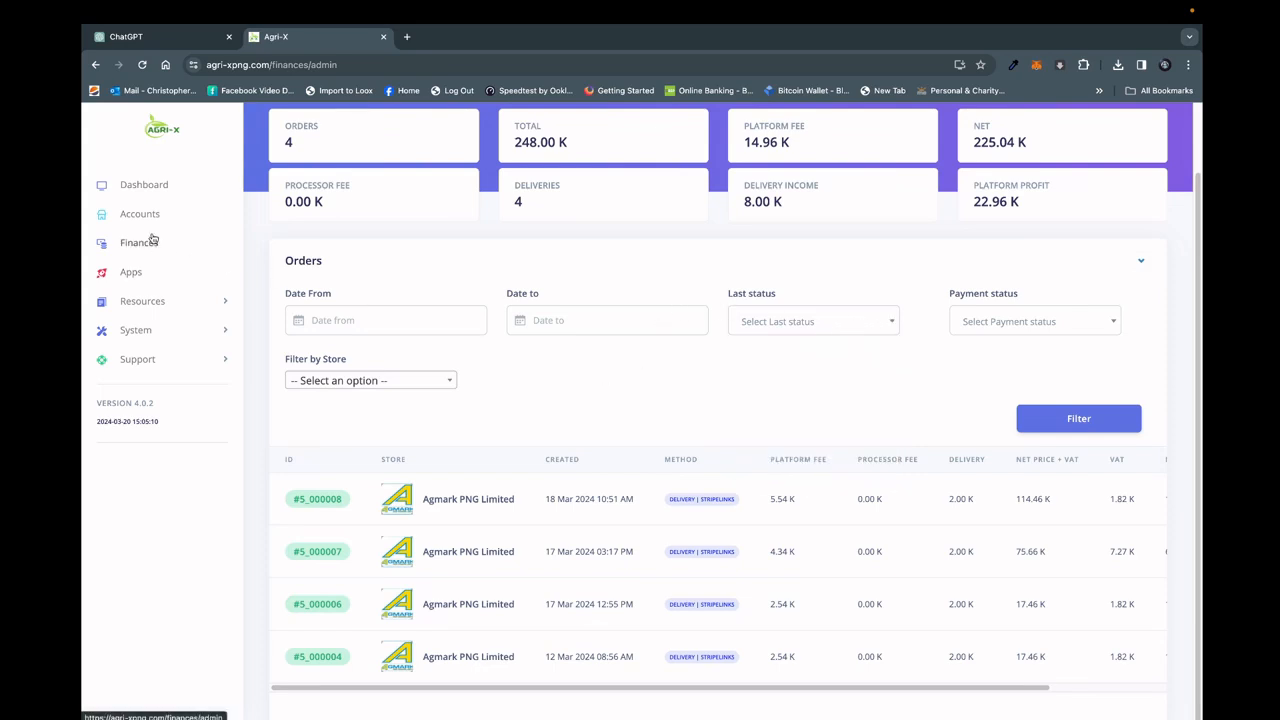
Open the system's Site Settings and examine the Site Info, Images, Setup and Finances sections.
{"action": "left_click", "coordinate": [151, 331]}
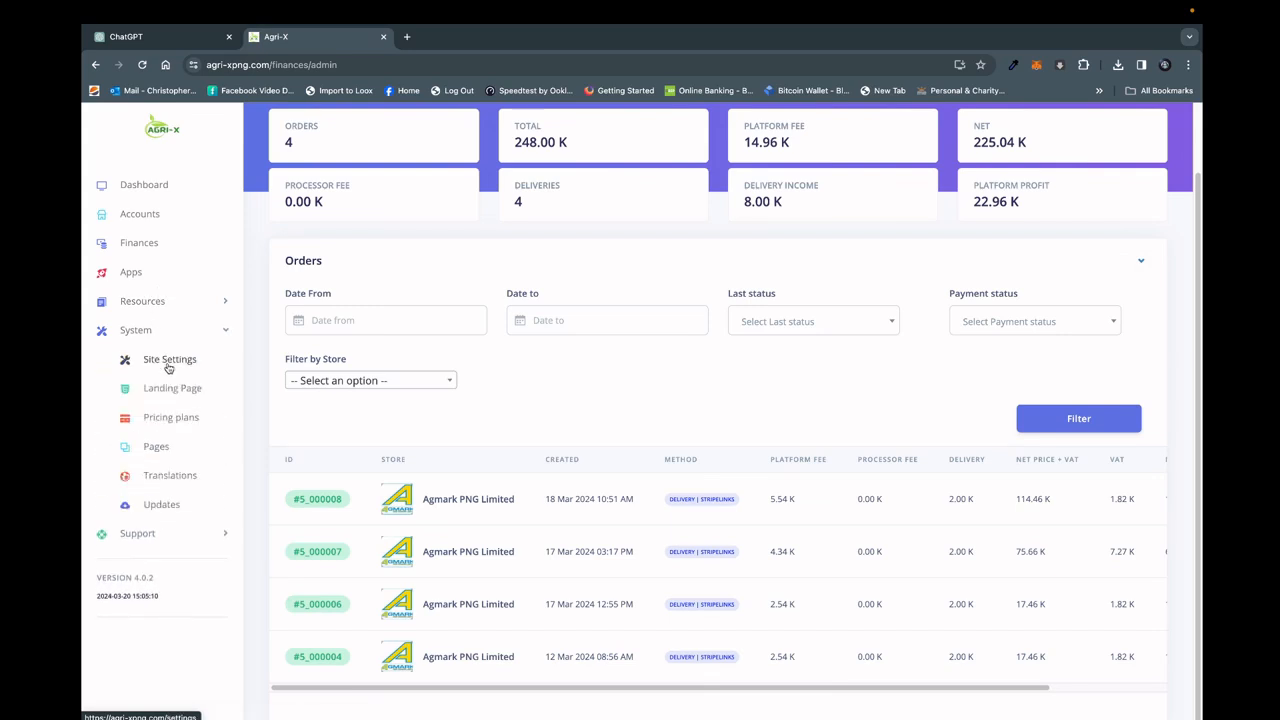
{"action": "left_click", "coordinate": [168, 366]}
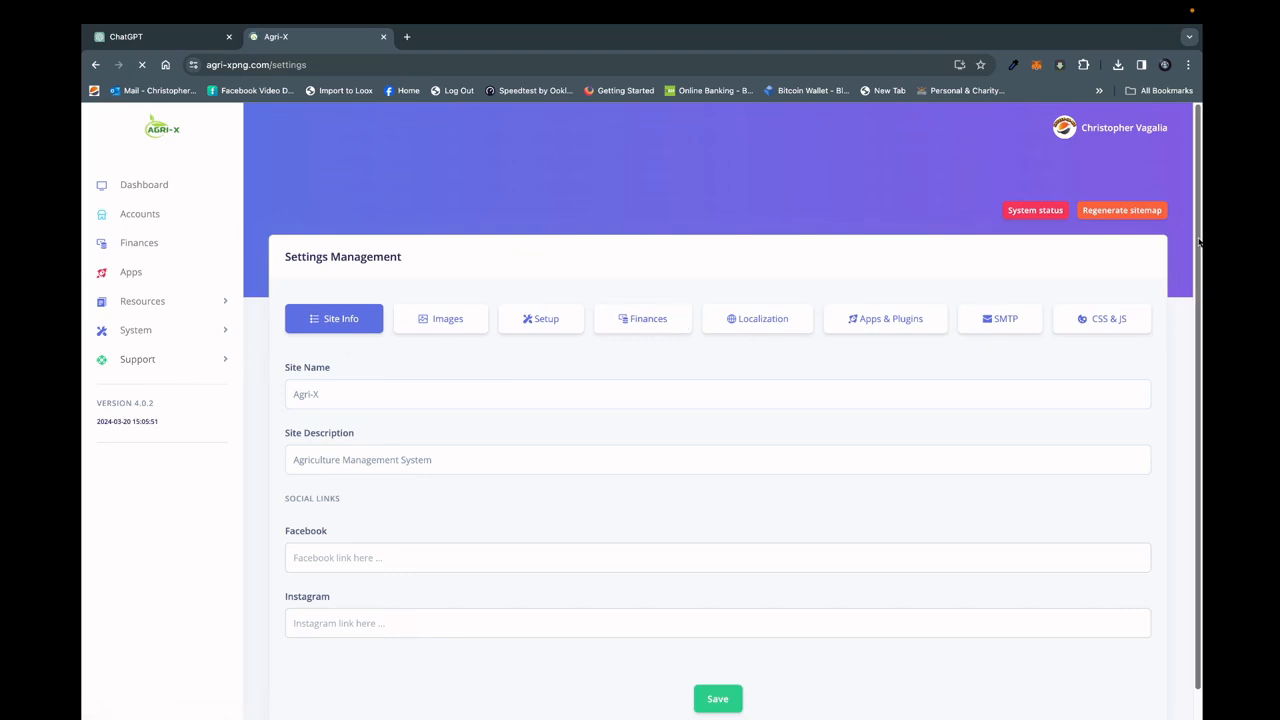
{"action": "left_click_drag", "start_coordinate": [1199, 242], "coordinate": [1201, 315]}
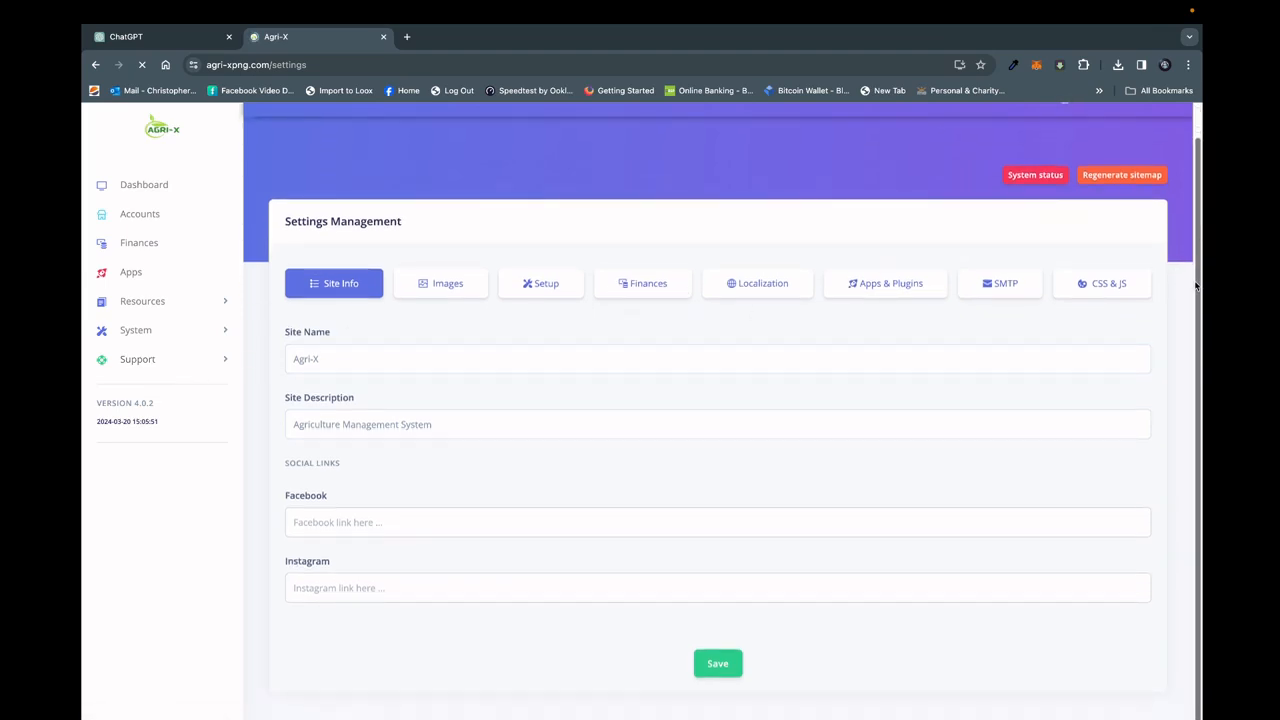
{"action": "left_click", "coordinate": [447, 283]}
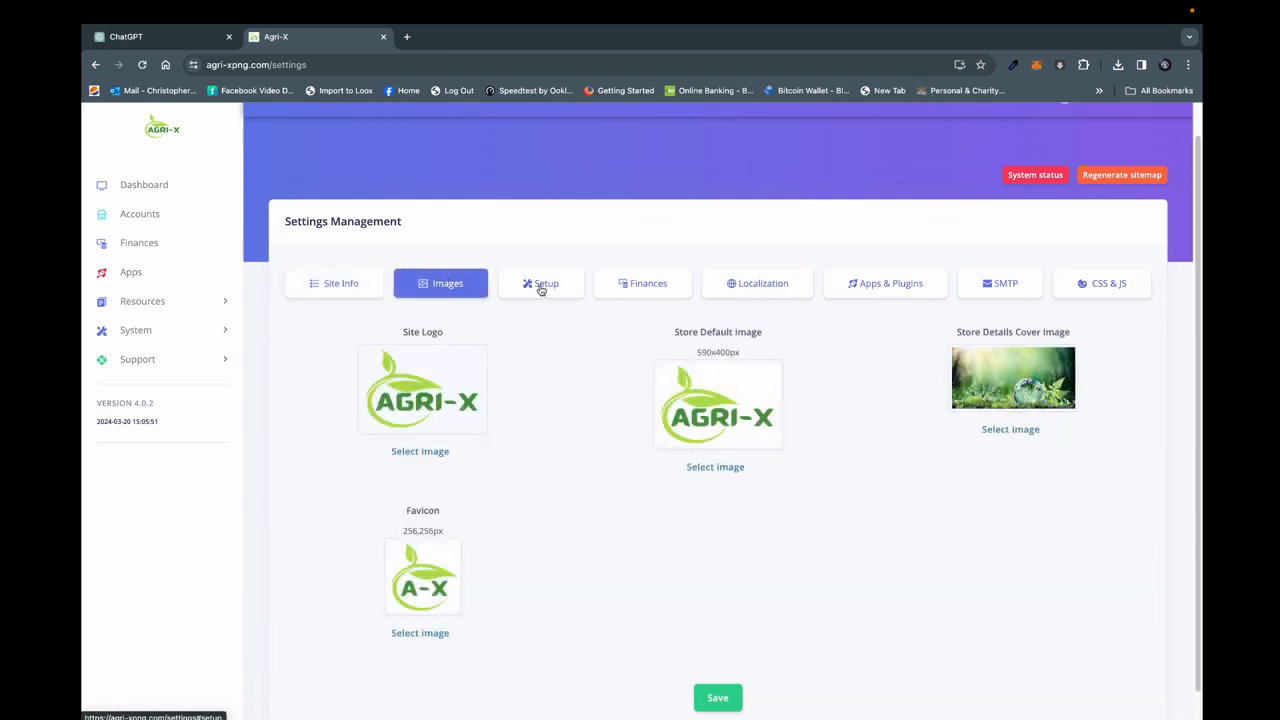
{"action": "left_click", "coordinate": [541, 286]}
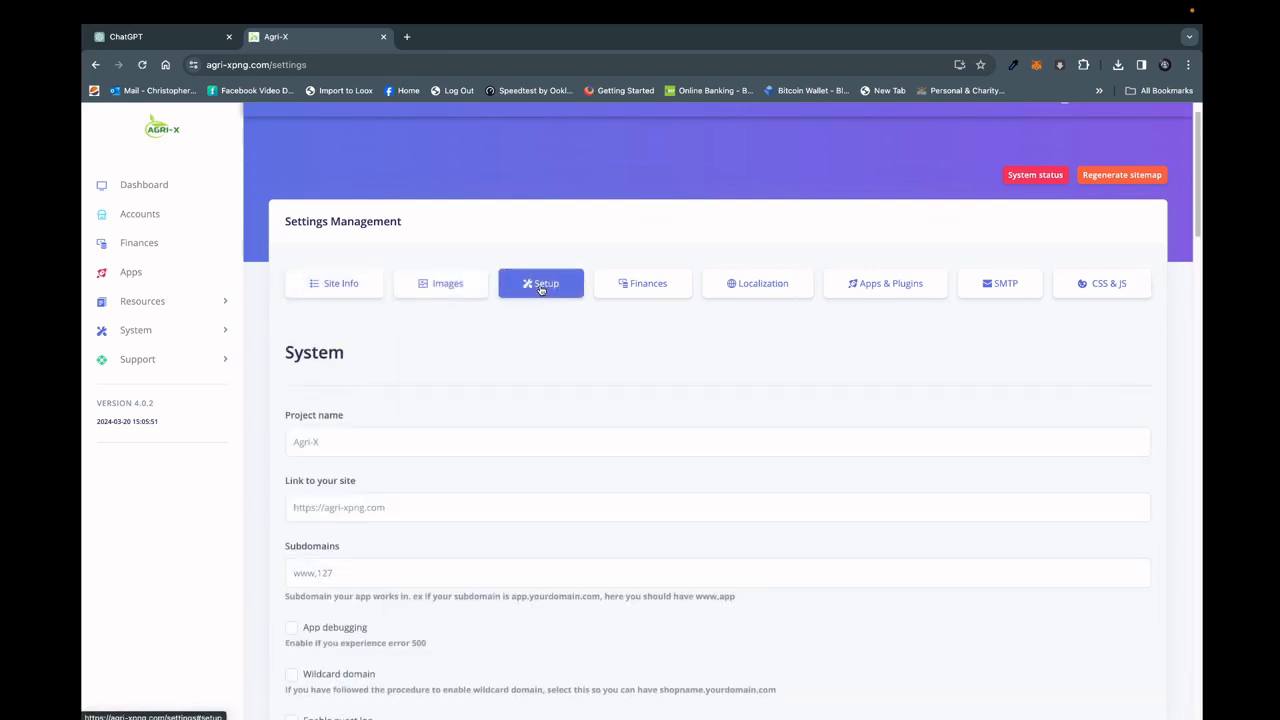
{"action": "left_click", "coordinate": [660, 287]}
{"action": "mouse_move", "coordinate": [1199, 178]}
{"action": "left_mouse_down"}
{"action": "mouse_move", "coordinate": [1200, 411]}
{"action": "mouse_move", "coordinate": [1183, 168]}
{"action": "left_mouse_up"}
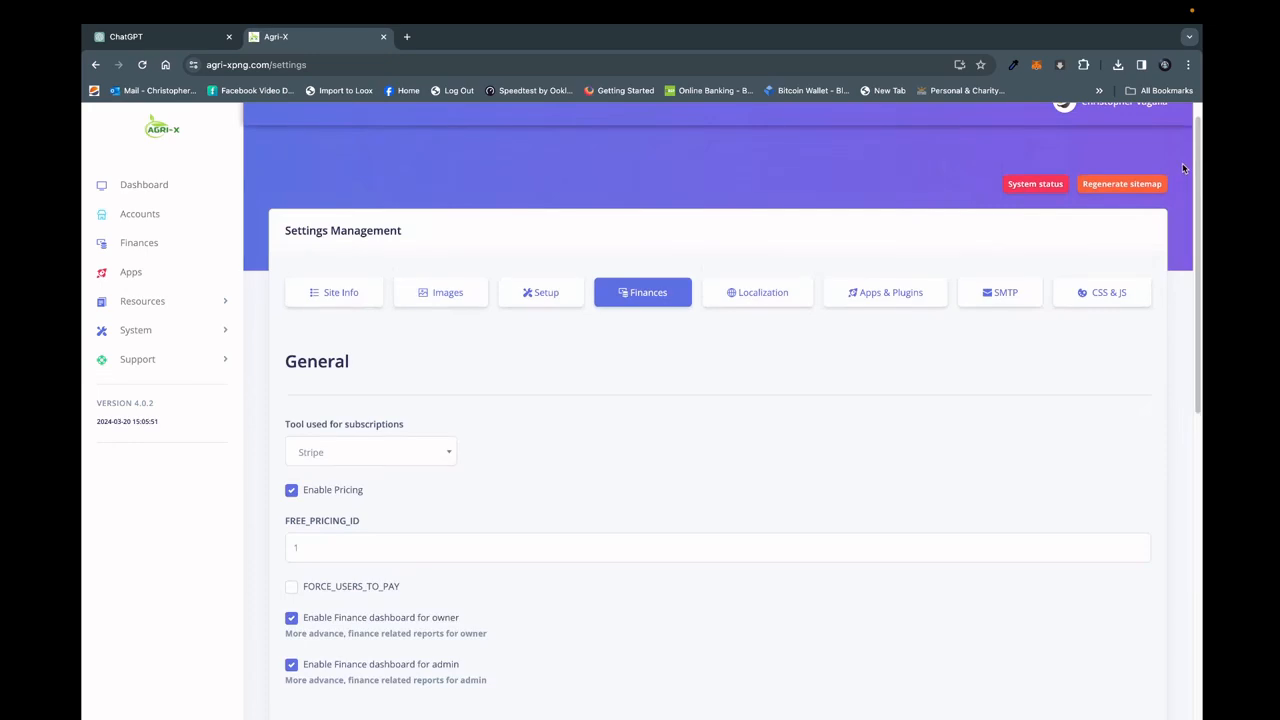
Examine the Localization and SMTP sections of the site settings.
{"action": "left_click", "coordinate": [772, 291]}
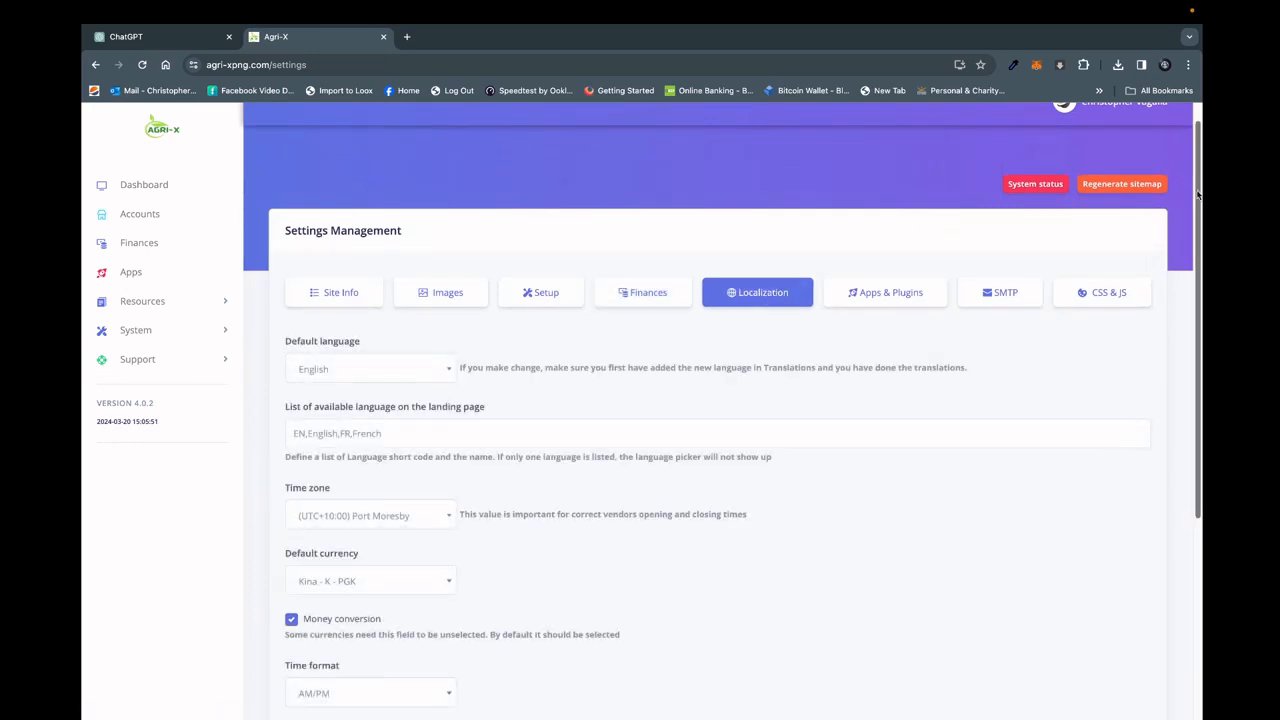
{"action": "left_click_drag", "start_coordinate": [1198, 196], "coordinate": [1201, 236]}
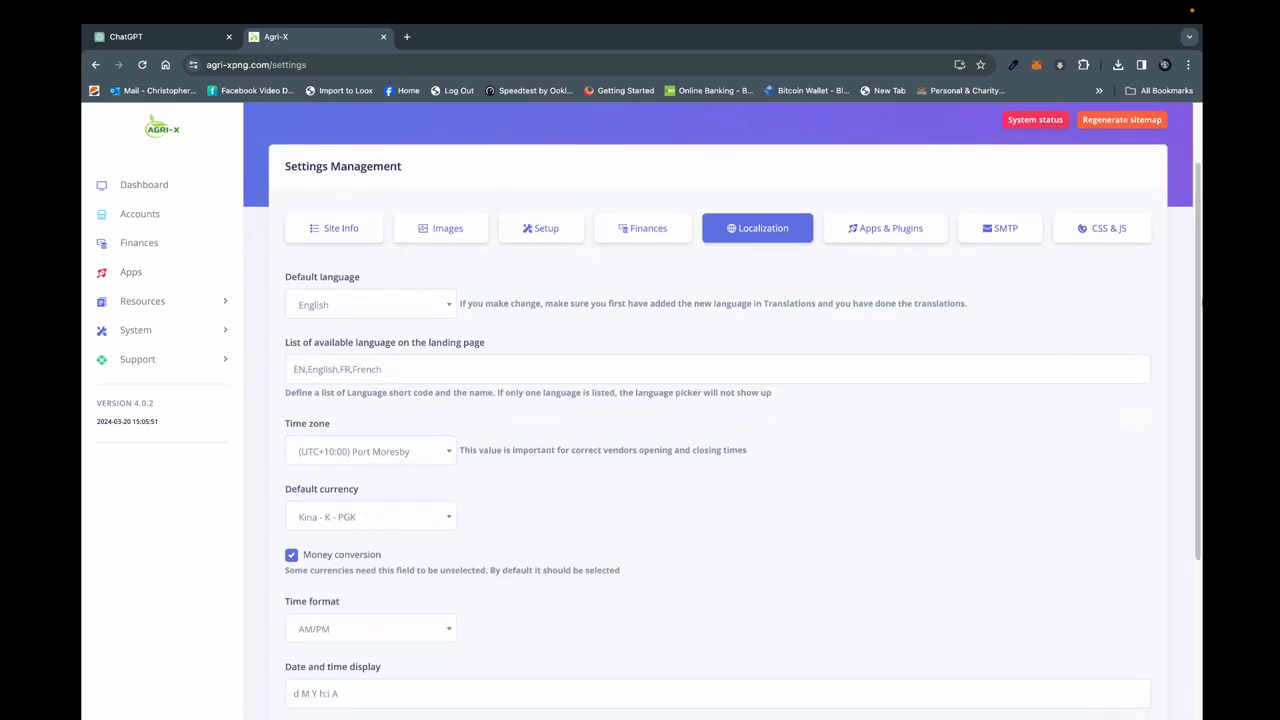
{"action": "scroll", "coordinate": [1106, 295], "scroll_direction": "up", "scroll_amount": 2}
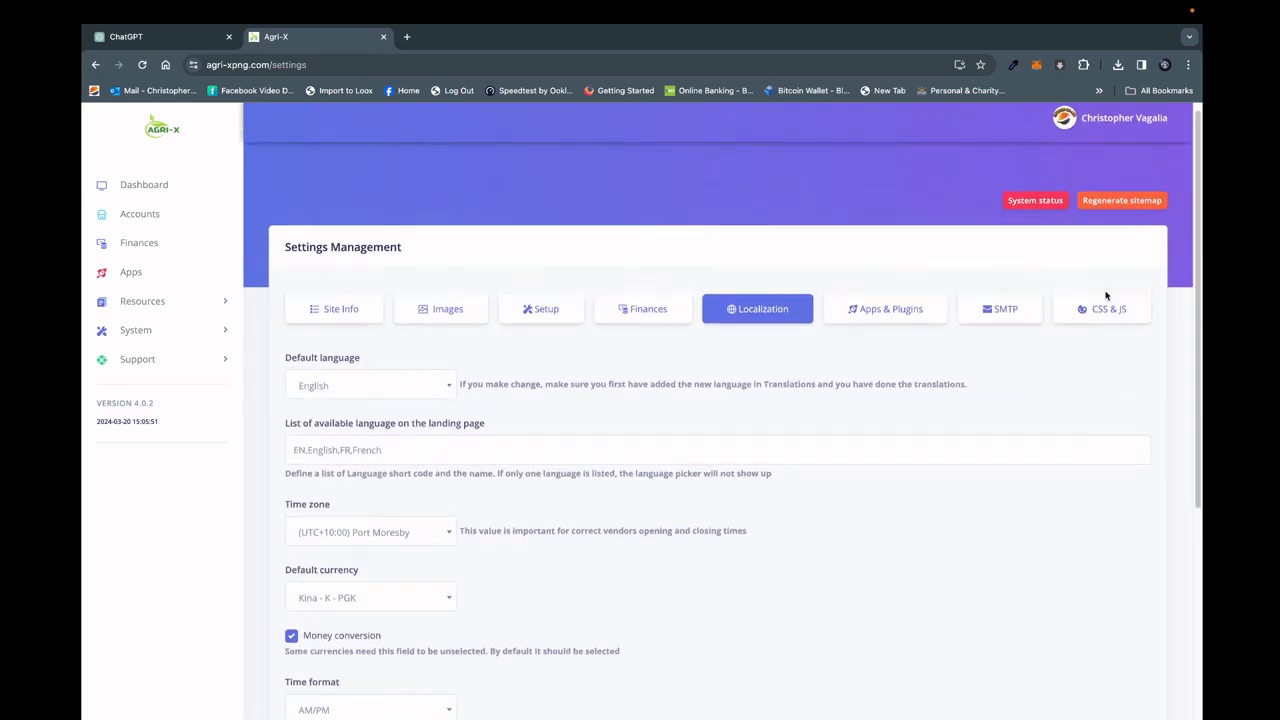
{"action": "left_click", "coordinate": [1013, 312]}
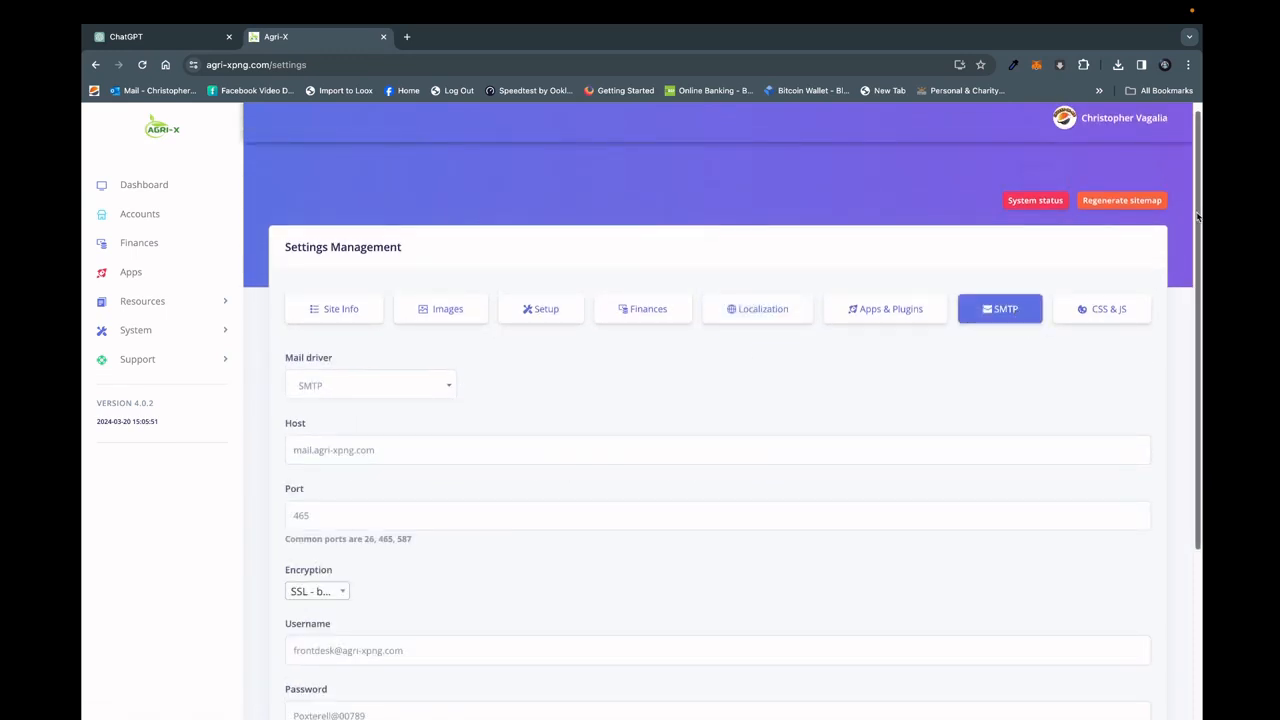
{"action": "left_click_drag", "start_coordinate": [1197, 217], "coordinate": [1198, 240]}
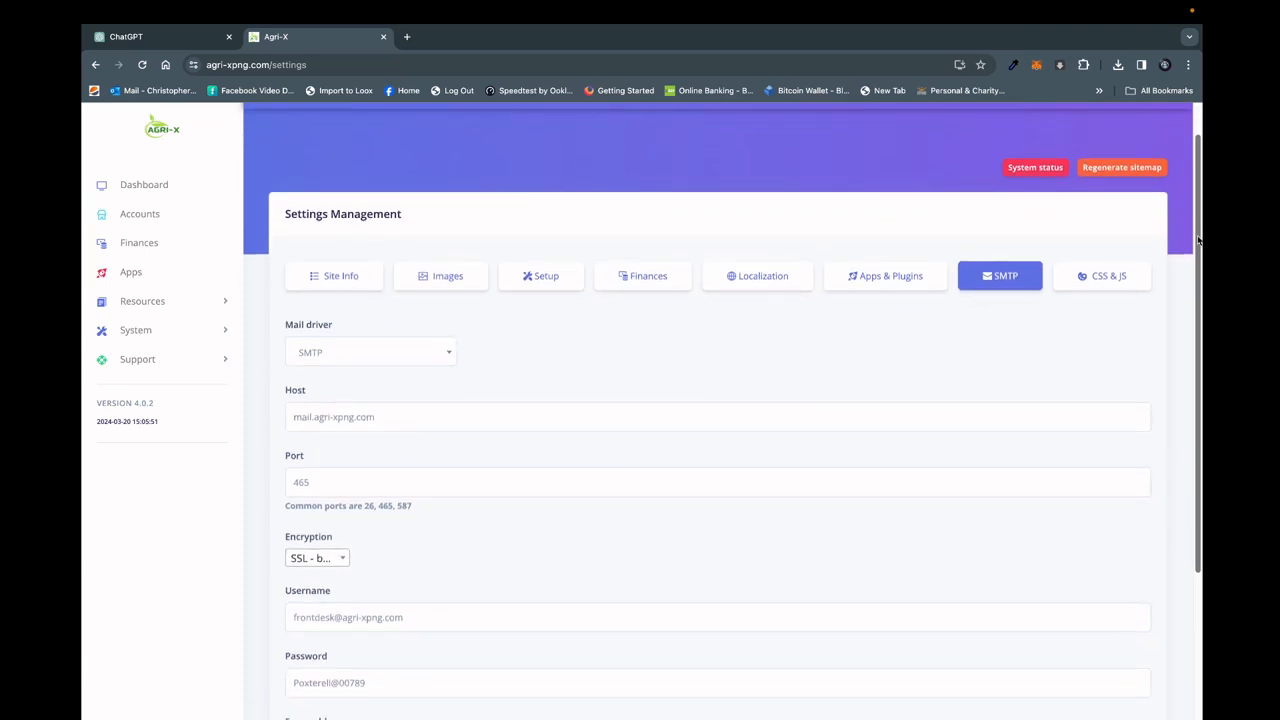
Examine the CSS & JS section of the site settings and the Support menu entries, and return to the admin dashboard.
{"action": "left_click_drag", "start_coordinate": [1198, 240], "coordinate": [1200, 197]}
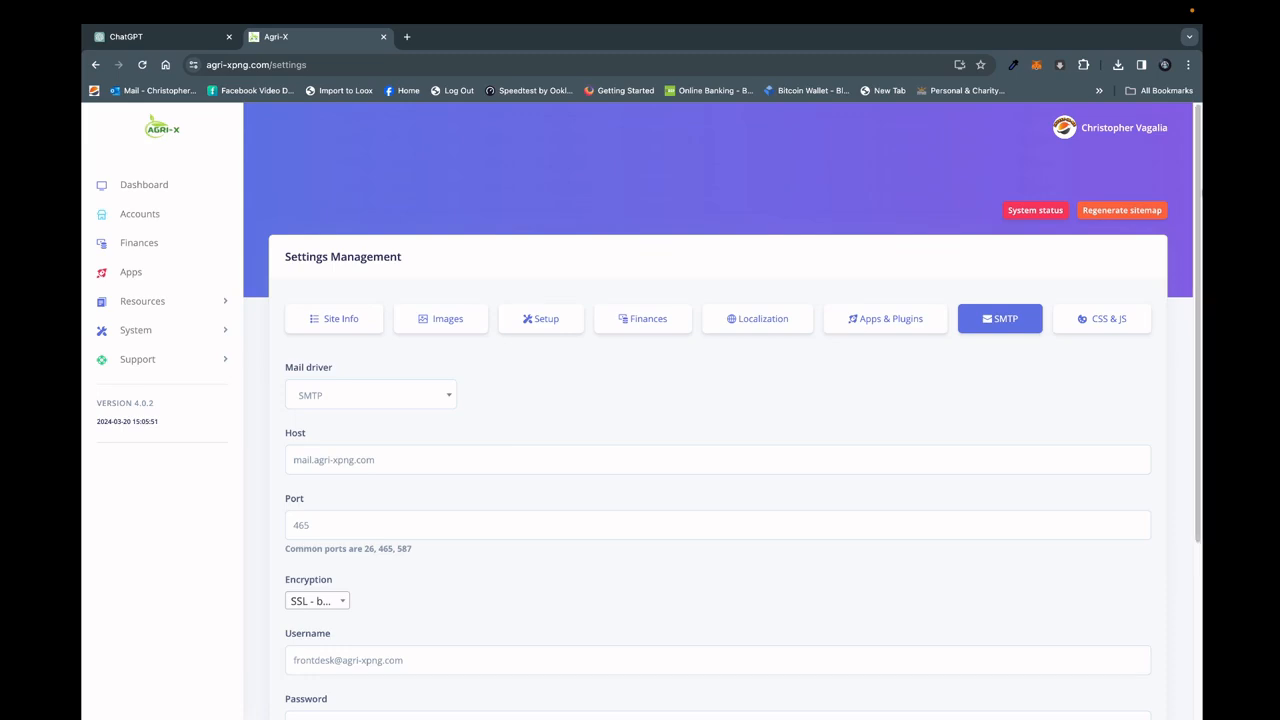
{"action": "left_click", "coordinate": [1113, 329]}
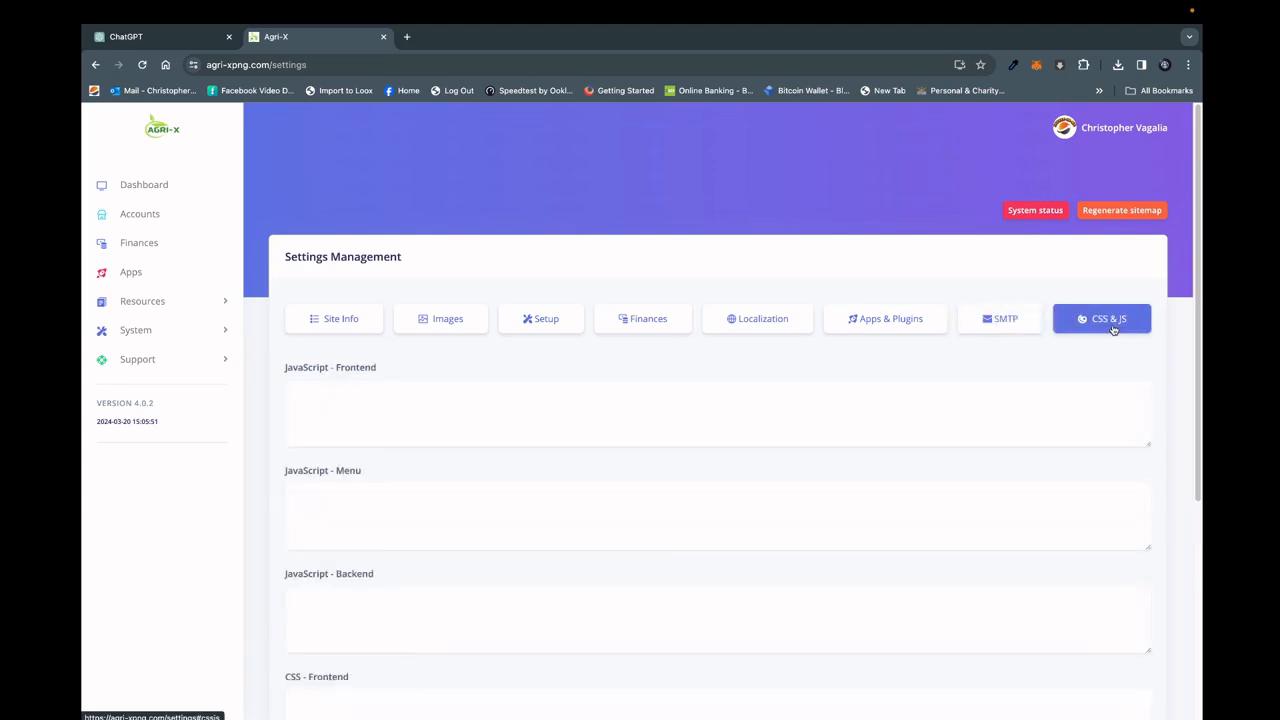
{"action": "left_click_drag", "start_coordinate": [1199, 293], "coordinate": [1130, 285]}
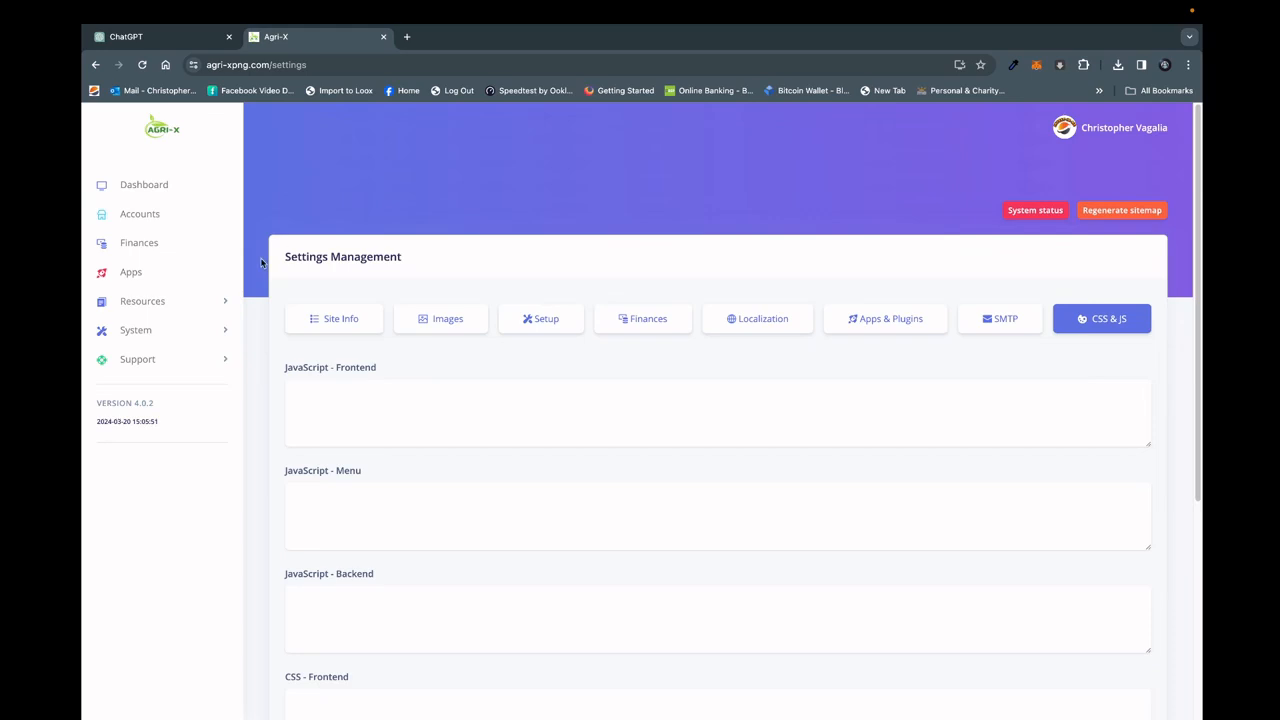
{"action": "left_click", "coordinate": [156, 362]}
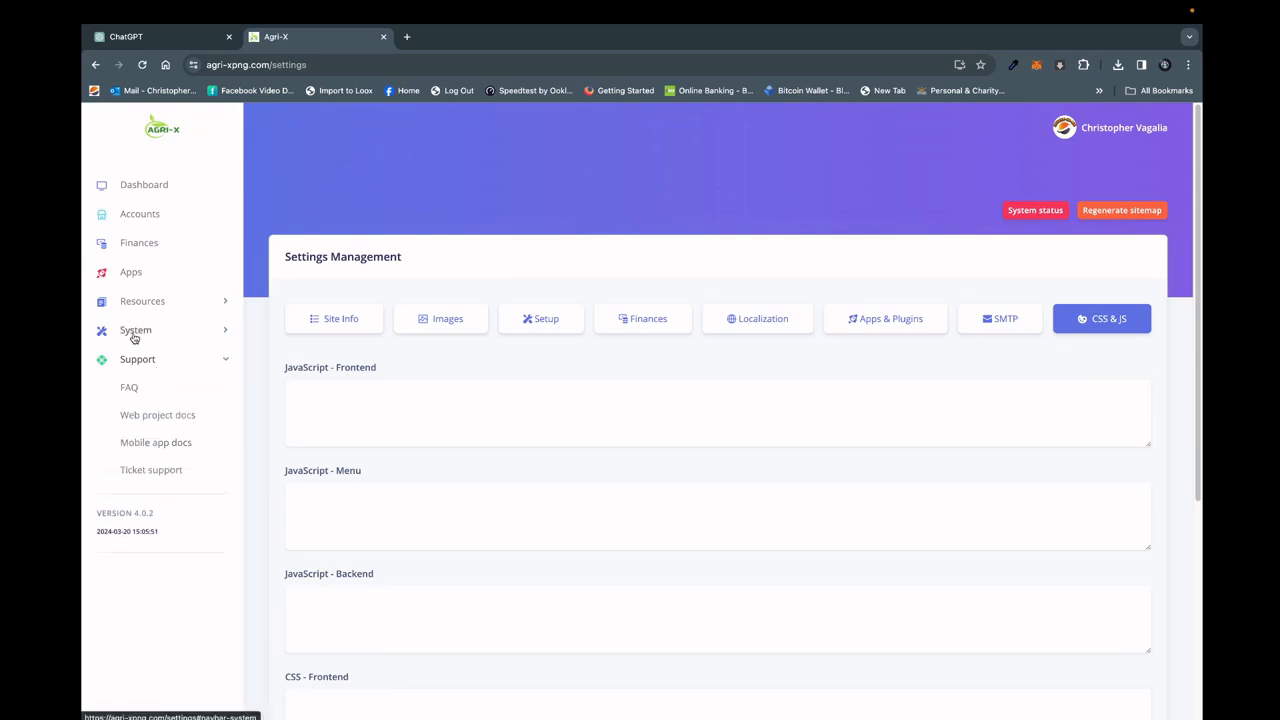
{"action": "left_click", "coordinate": [145, 186]}
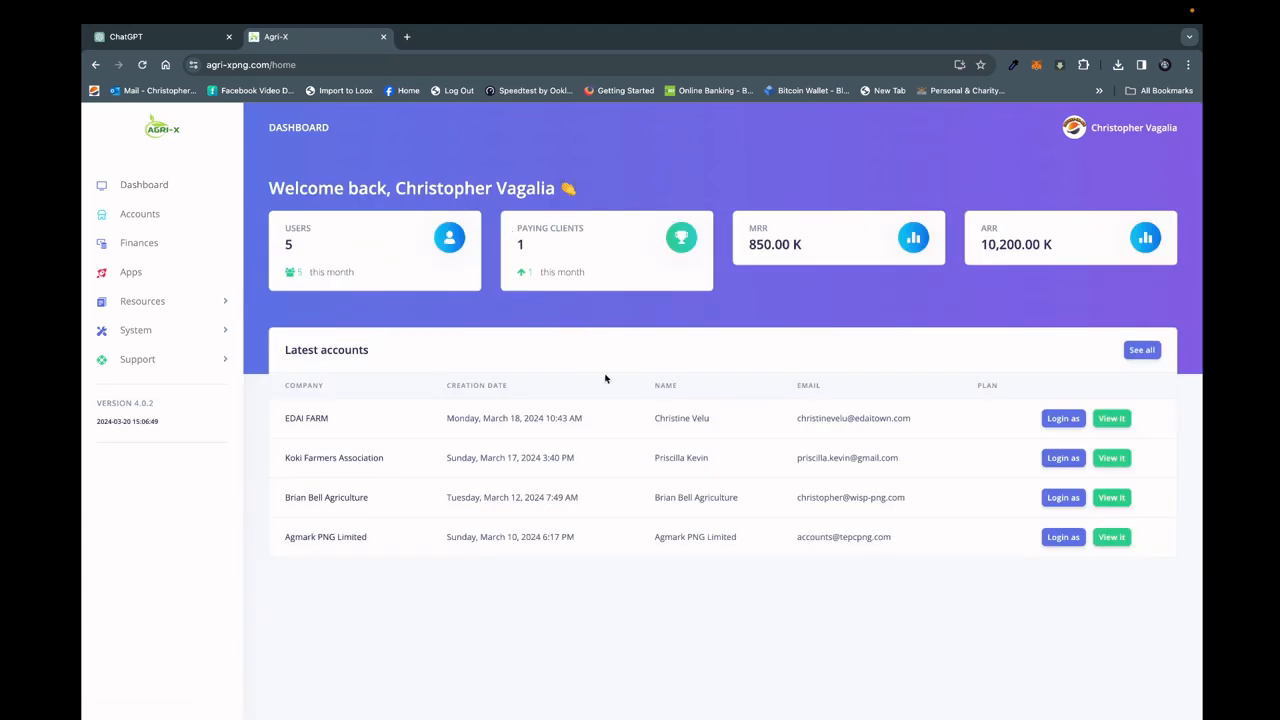
View the public shop page of Agmark PNG Limited from the latest accounts list, look it over and close it.
{"action": "left_click", "coordinate": [1112, 538]}
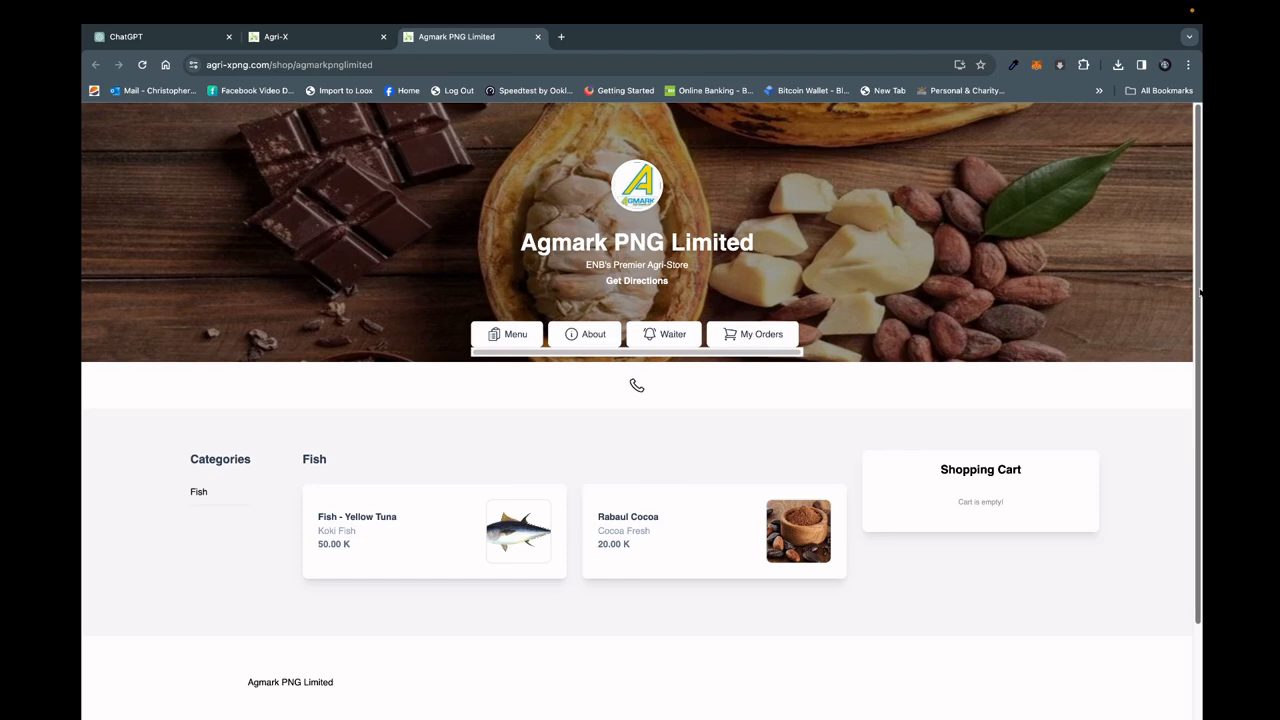
{"action": "scroll", "coordinate": [1200, 291], "scroll_direction": "down", "scroll_amount": 3}
{"action": "scroll", "coordinate": [1190, 250], "scroll_direction": "up", "scroll_amount": 3}
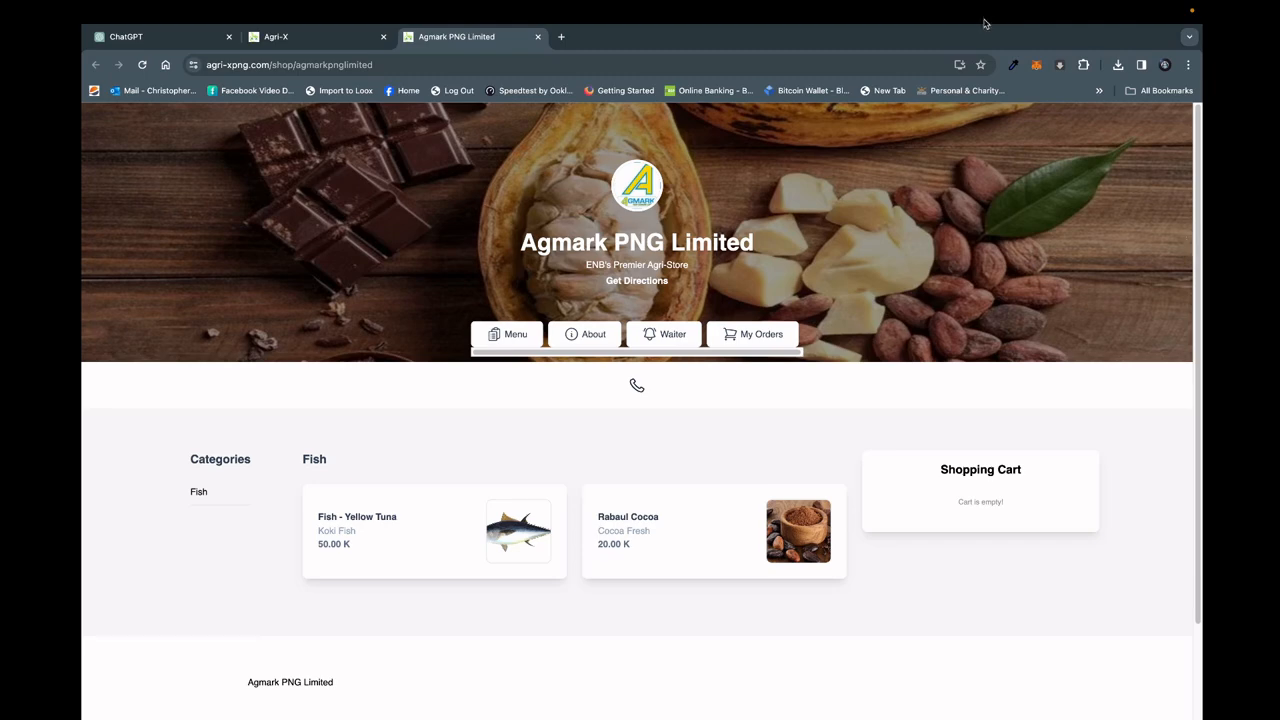
{"action": "left_click", "coordinate": [537, 38]}
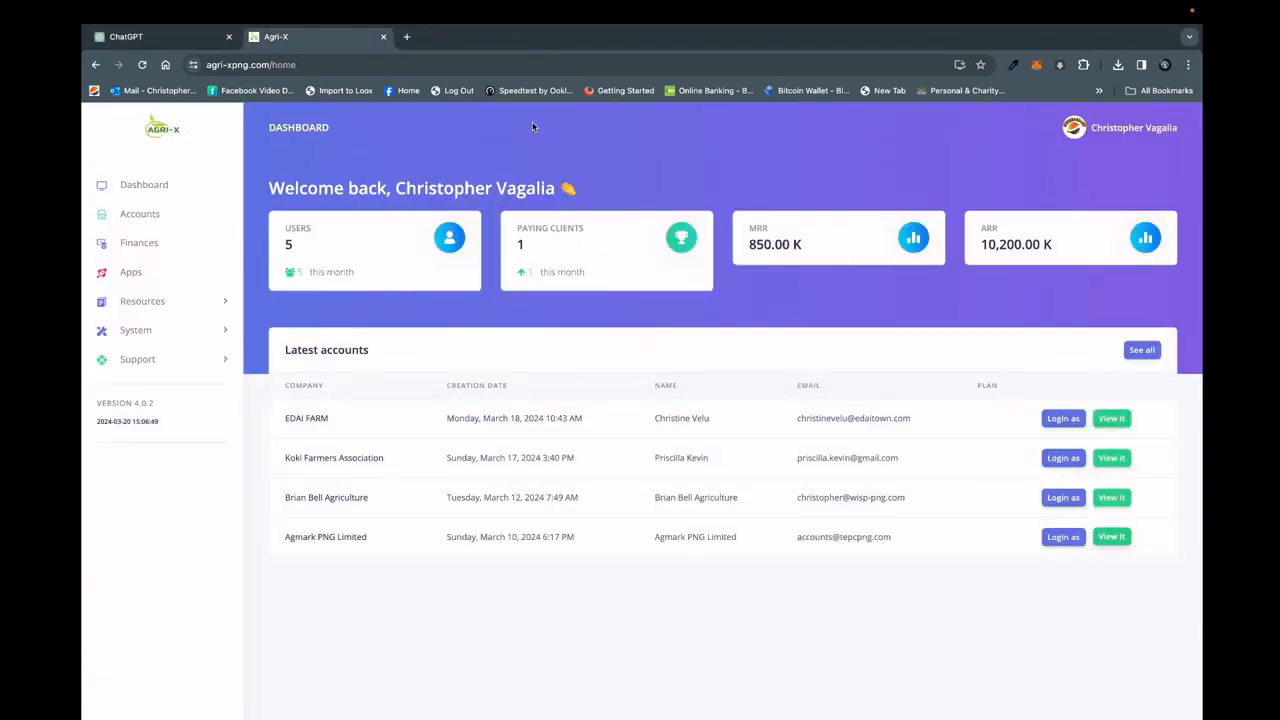
Log in as the Agmark PNG Limited account and review its dashboard, including the delivery map, sales value and total orders charts.
{"action": "left_click", "coordinate": [1061, 537]}
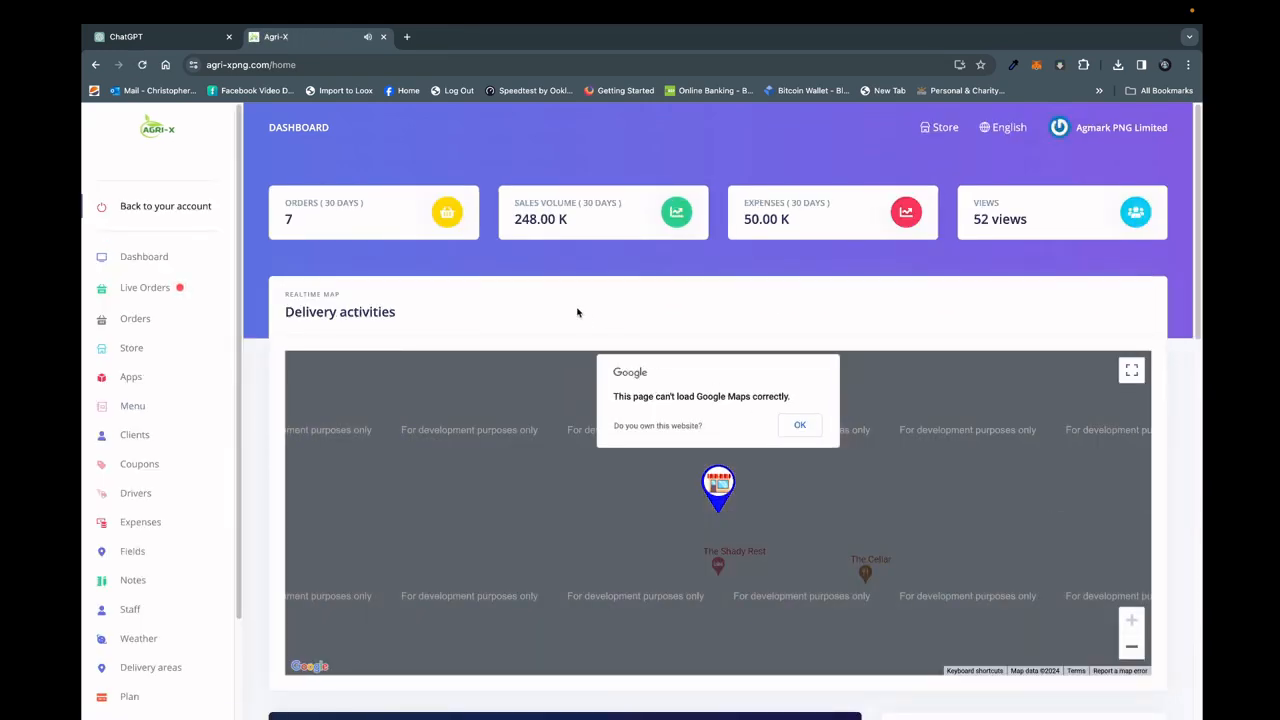
{"action": "left_click_drag", "start_coordinate": [1197, 197], "coordinate": [1195, 268]}
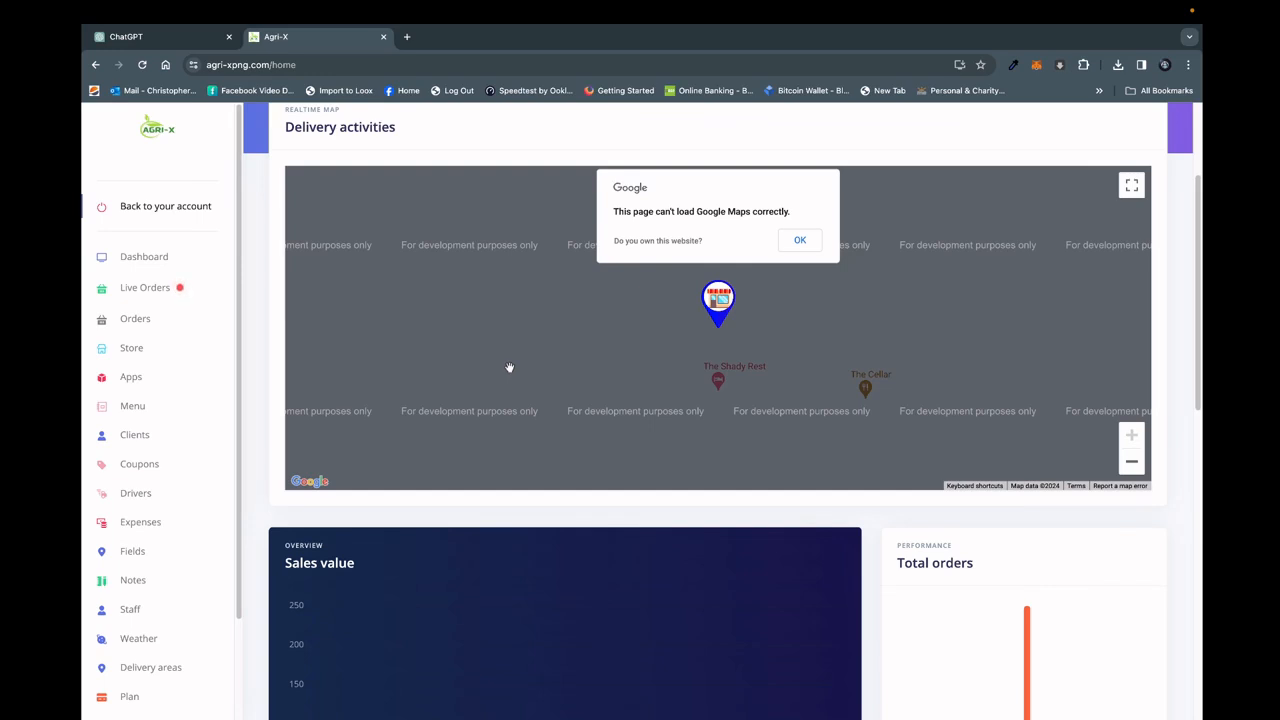
{"action": "left_click", "coordinate": [152, 259]}
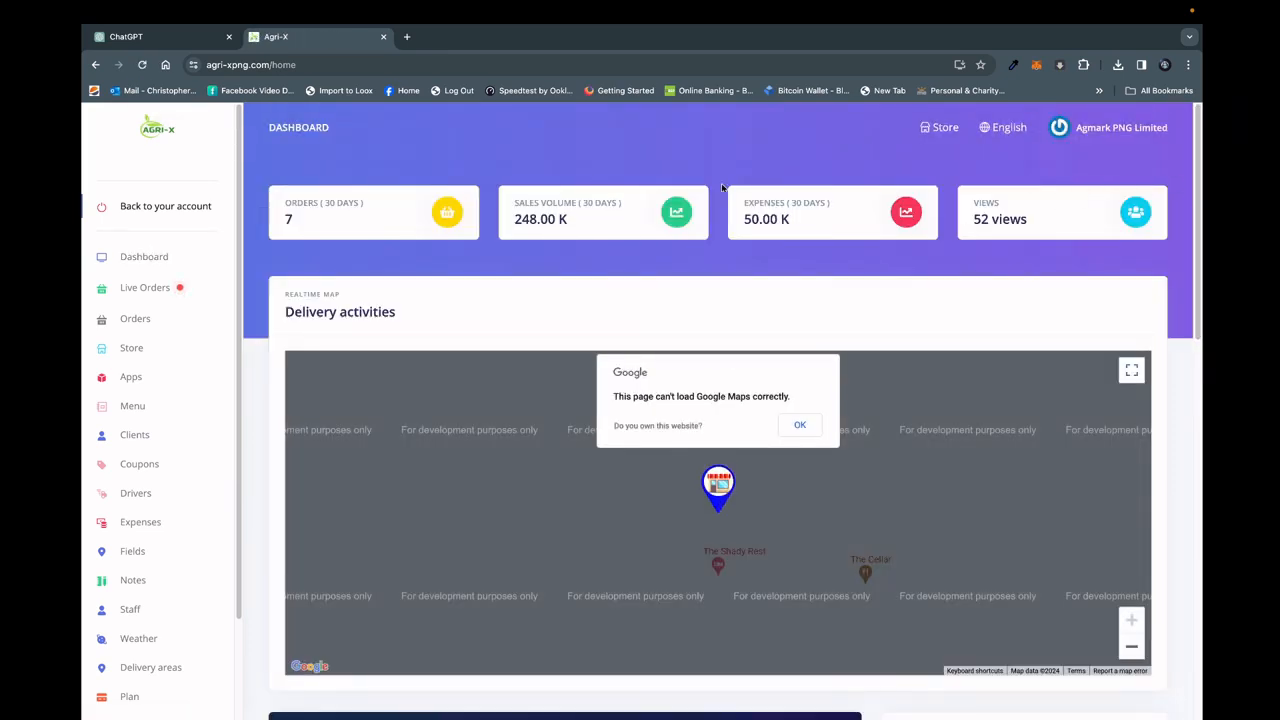
{"action": "scroll", "coordinate": [1200, 190], "scroll_direction": "down", "scroll_amount": 5}
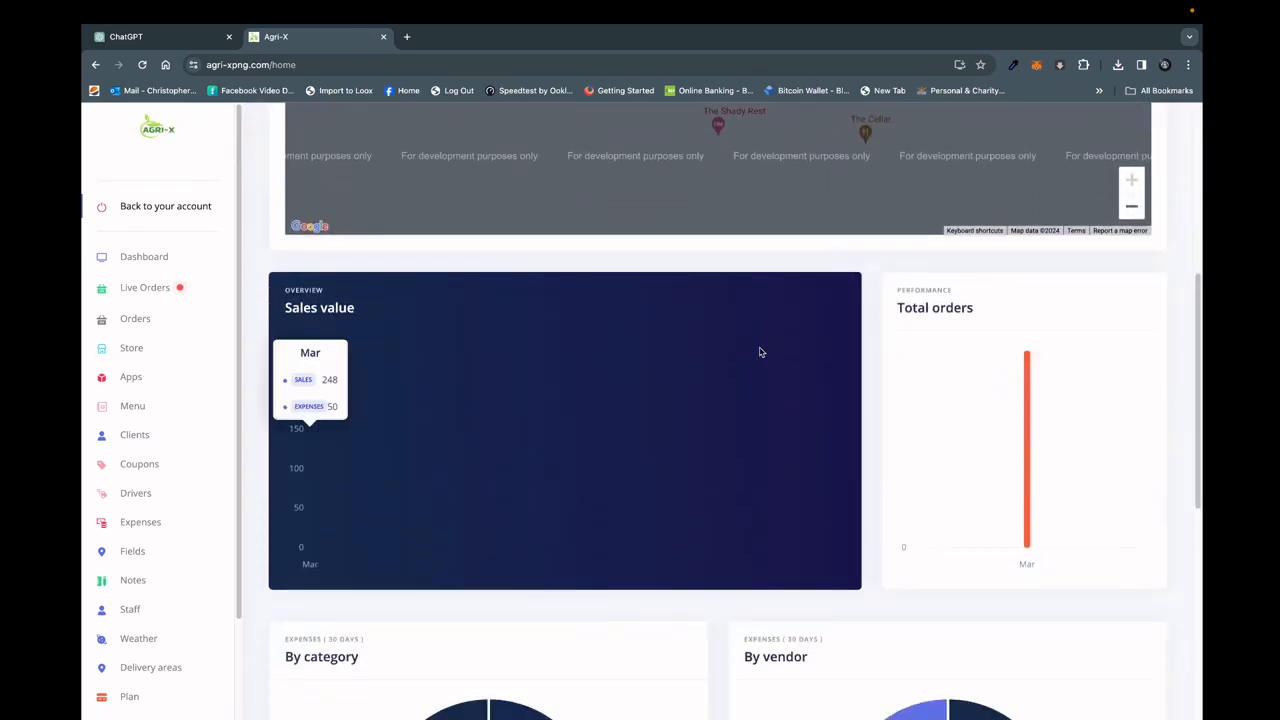
{"action": "left_click_drag", "start_coordinate": [1198, 290], "coordinate": [1191, 316]}
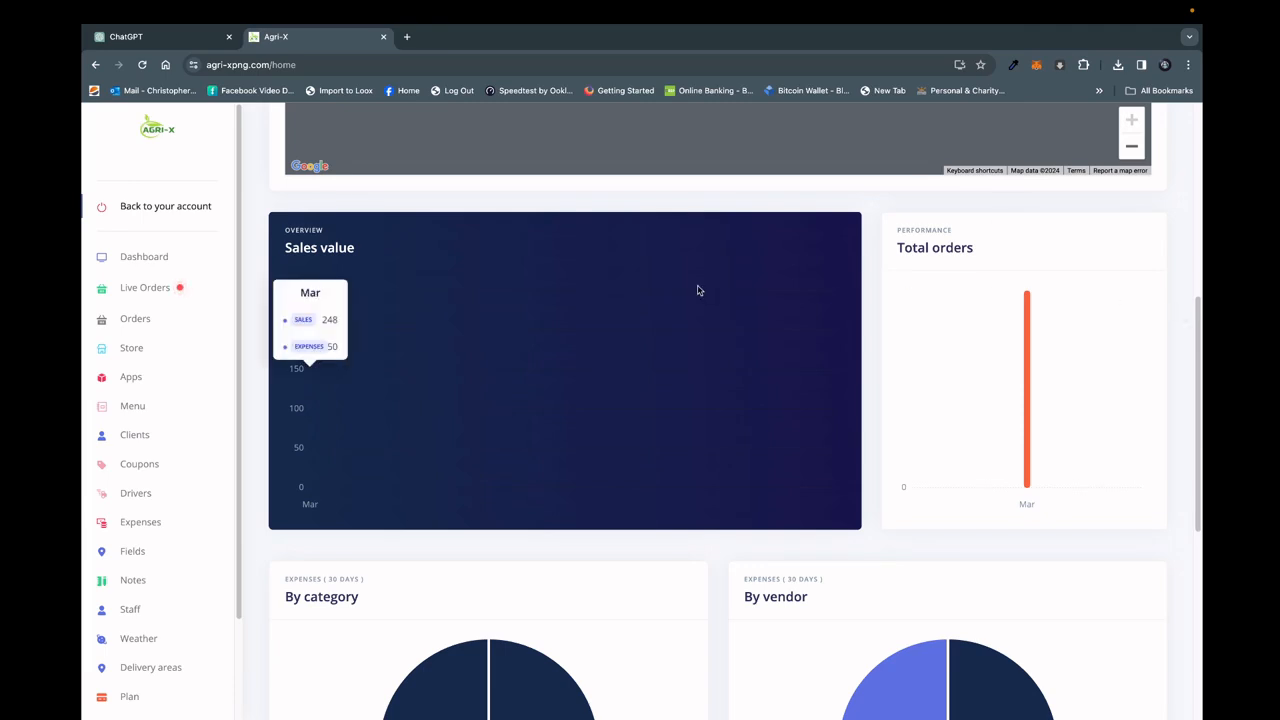
Review the store's Live Orders board and its Orders list.
{"action": "left_click", "coordinate": [143, 292]}
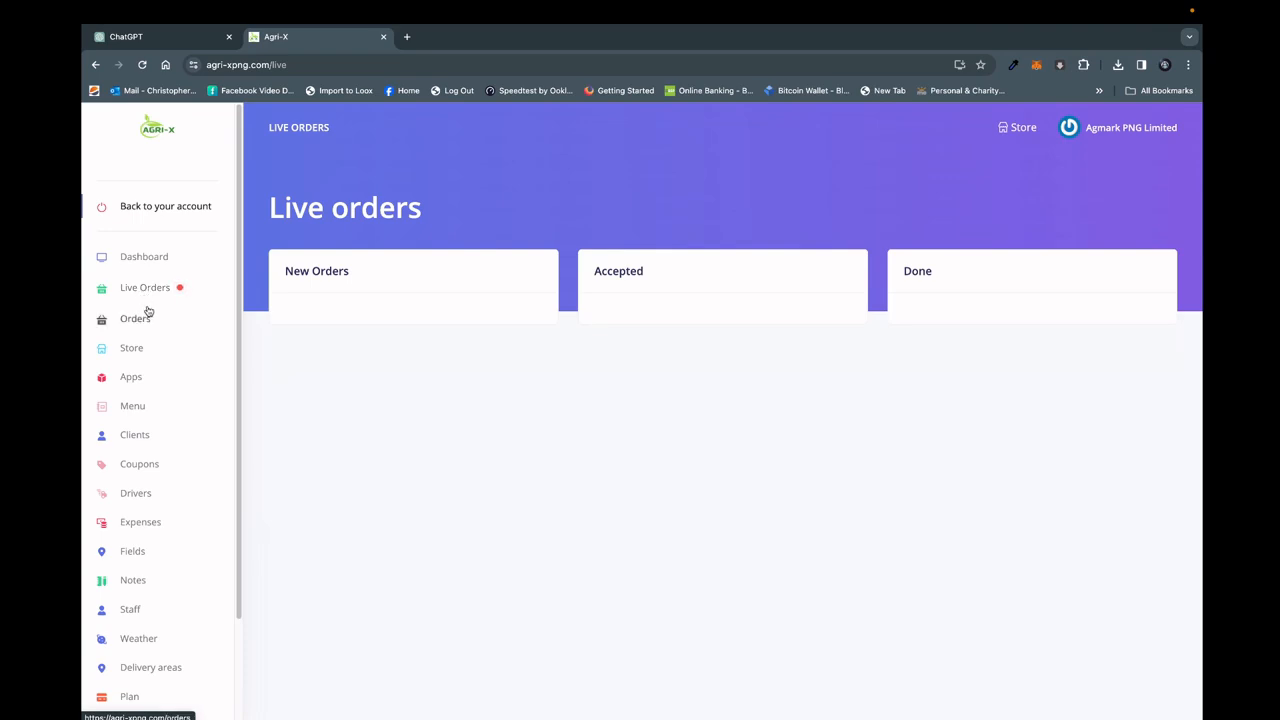
{"action": "left_click", "coordinate": [142, 321]}
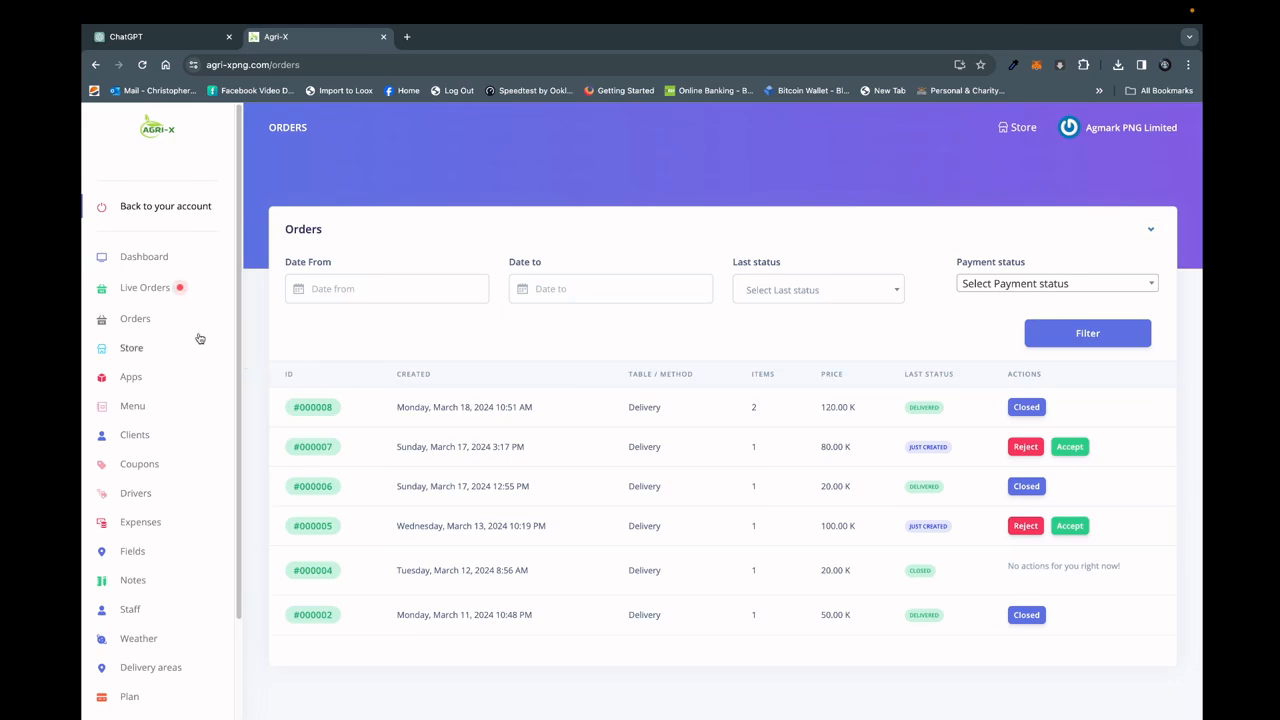
Open the store's settings and examine the full Store Management form, from store information to the logo and cover images.
{"action": "left_click", "coordinate": [131, 348]}
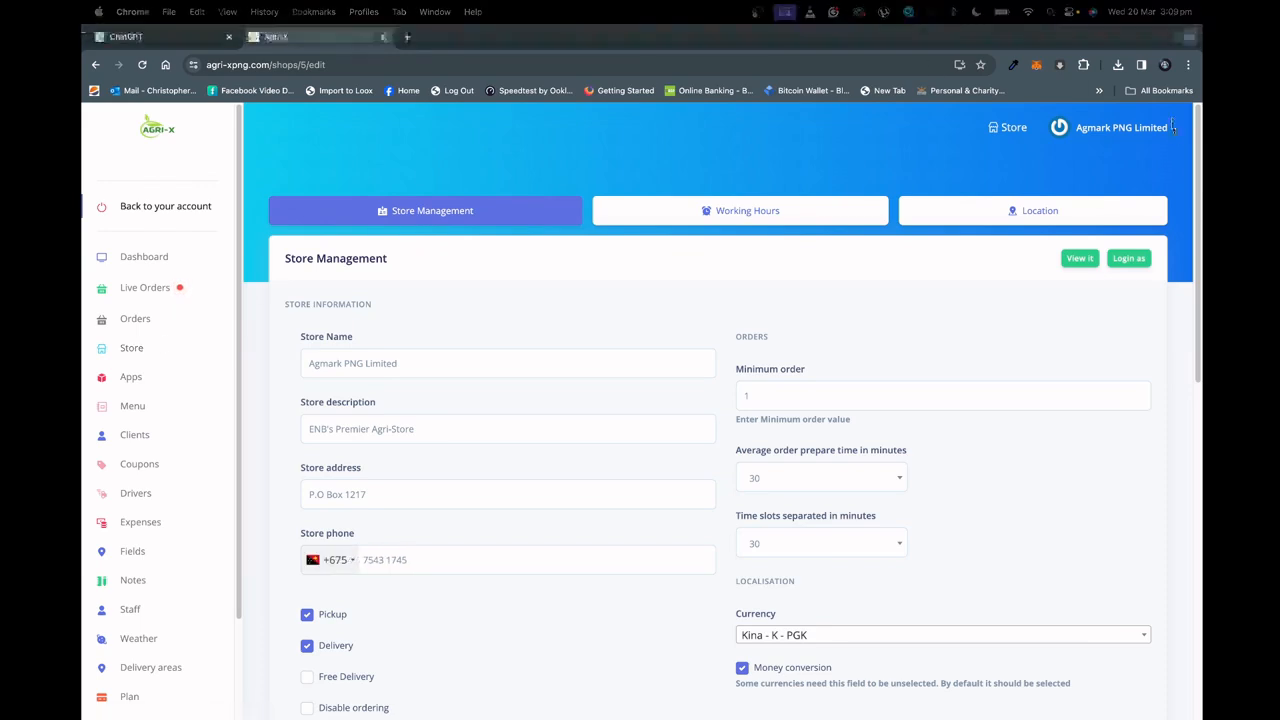
{"action": "scroll", "coordinate": [1199, 165], "scroll_direction": "down", "scroll_amount": 3}
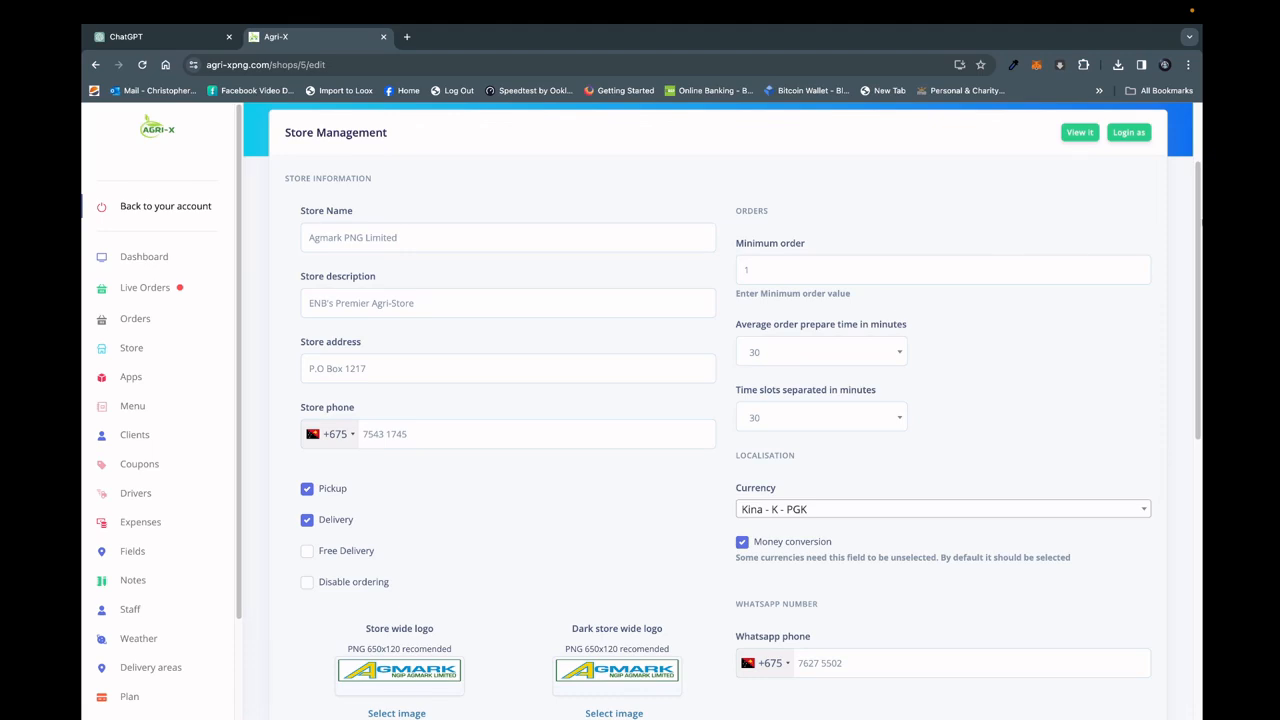
{"action": "scroll", "coordinate": [1189, 229], "scroll_direction": "down", "scroll_amount": 5}
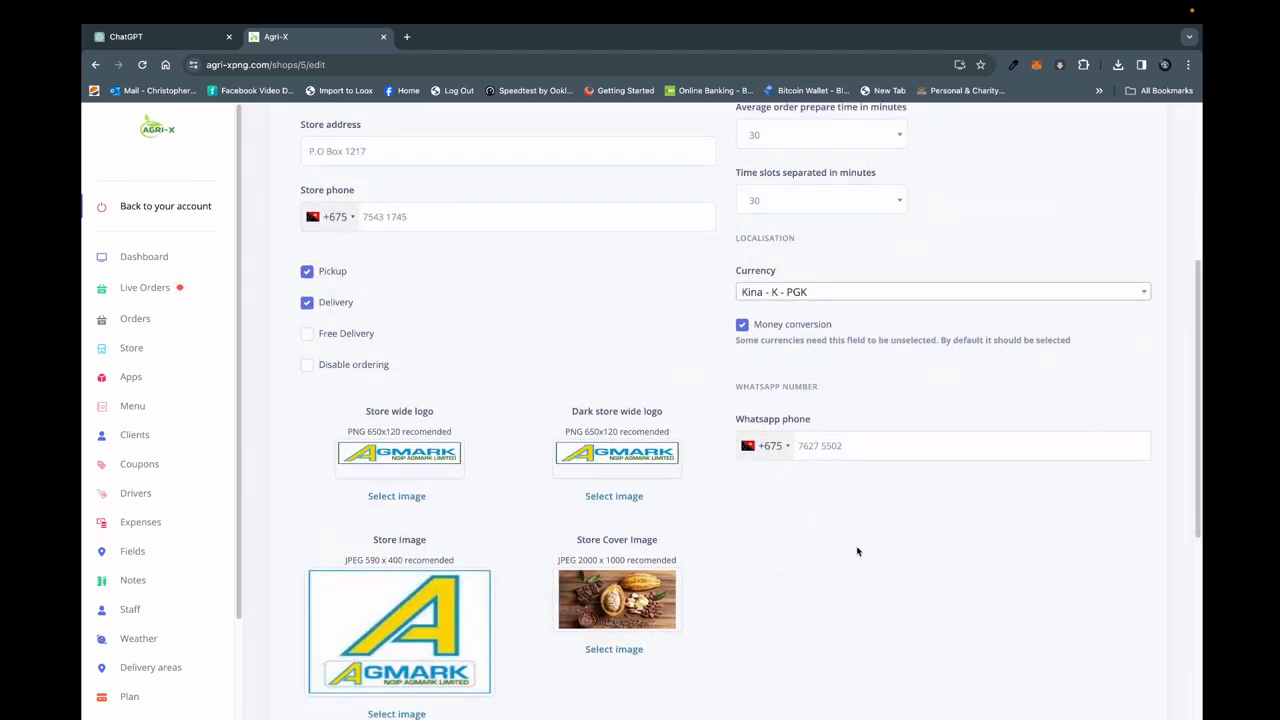
{"action": "left_click_drag", "start_coordinate": [1197, 377], "coordinate": [1201, 427]}
{"action": "scroll", "coordinate": [766, 229], "scroll_direction": "up", "scroll_amount": 8}
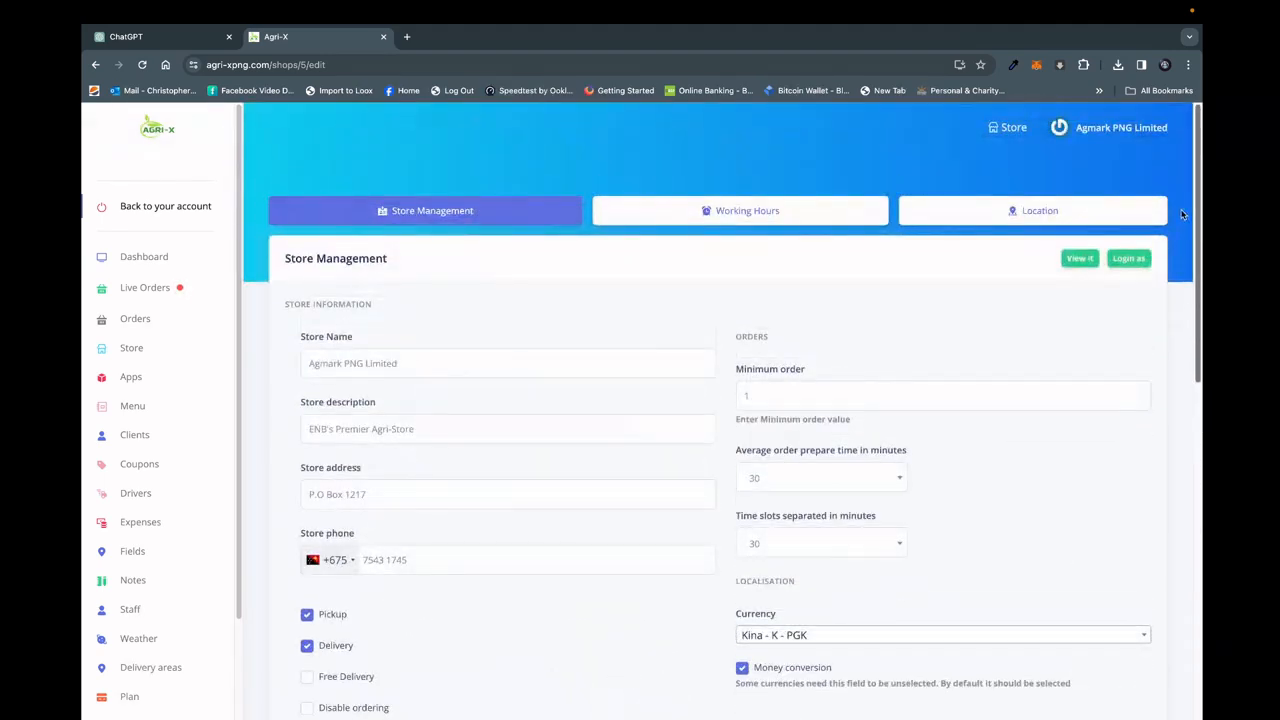
In the store's Working Hours, disable Saturday and Sunday and enable both days again.
{"action": "left_click", "coordinate": [741, 223]}
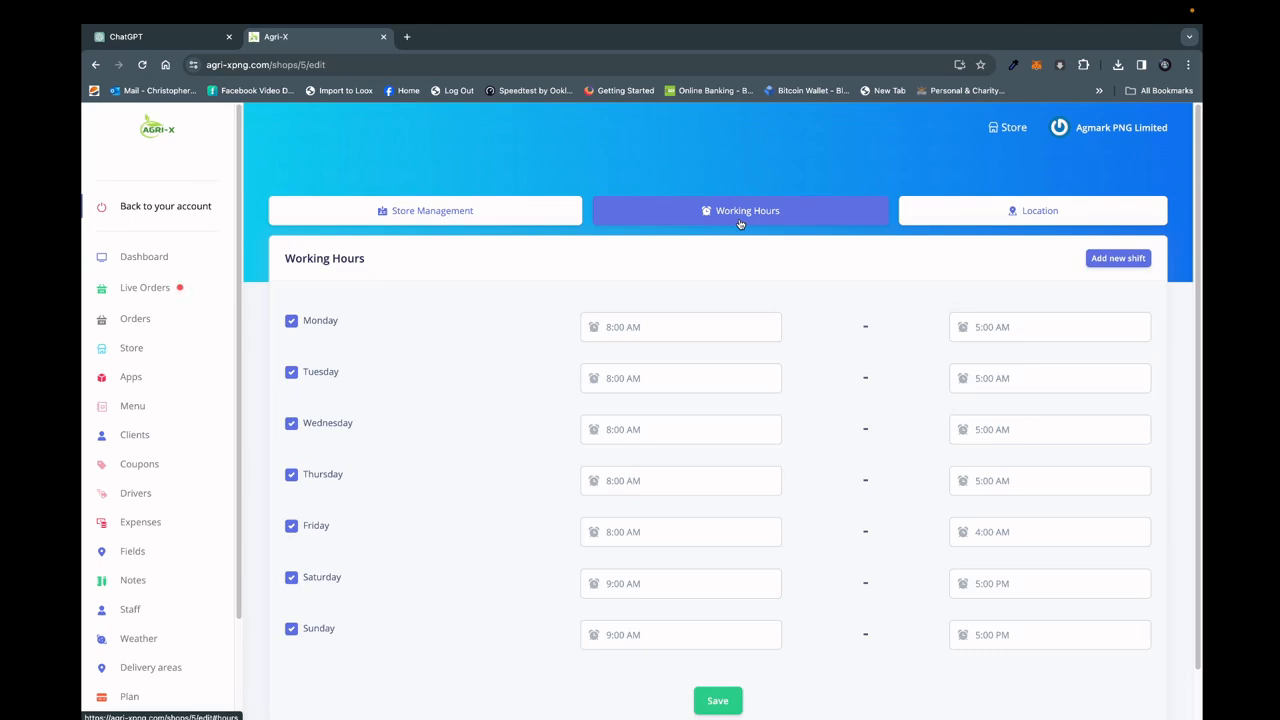
{"action": "left_click", "coordinate": [293, 580]}
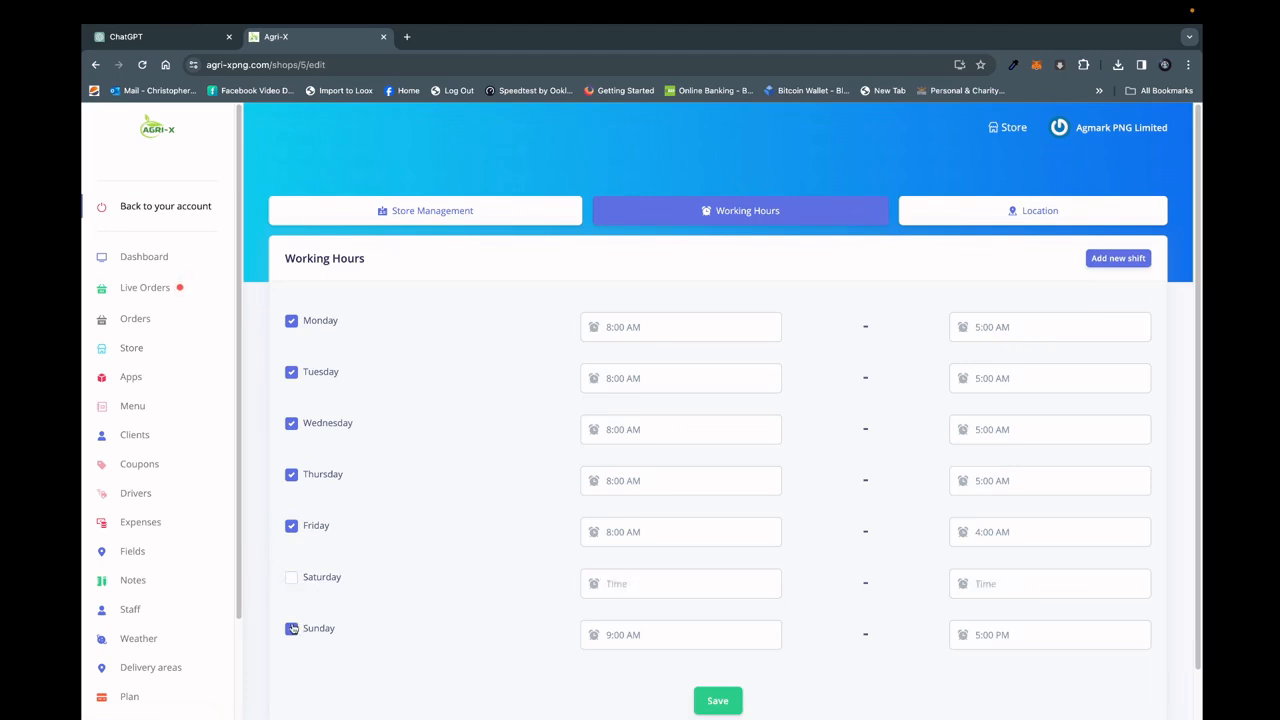
{"action": "left_click", "coordinate": [292, 628]}
{"action": "left_click", "coordinate": [292, 580]}
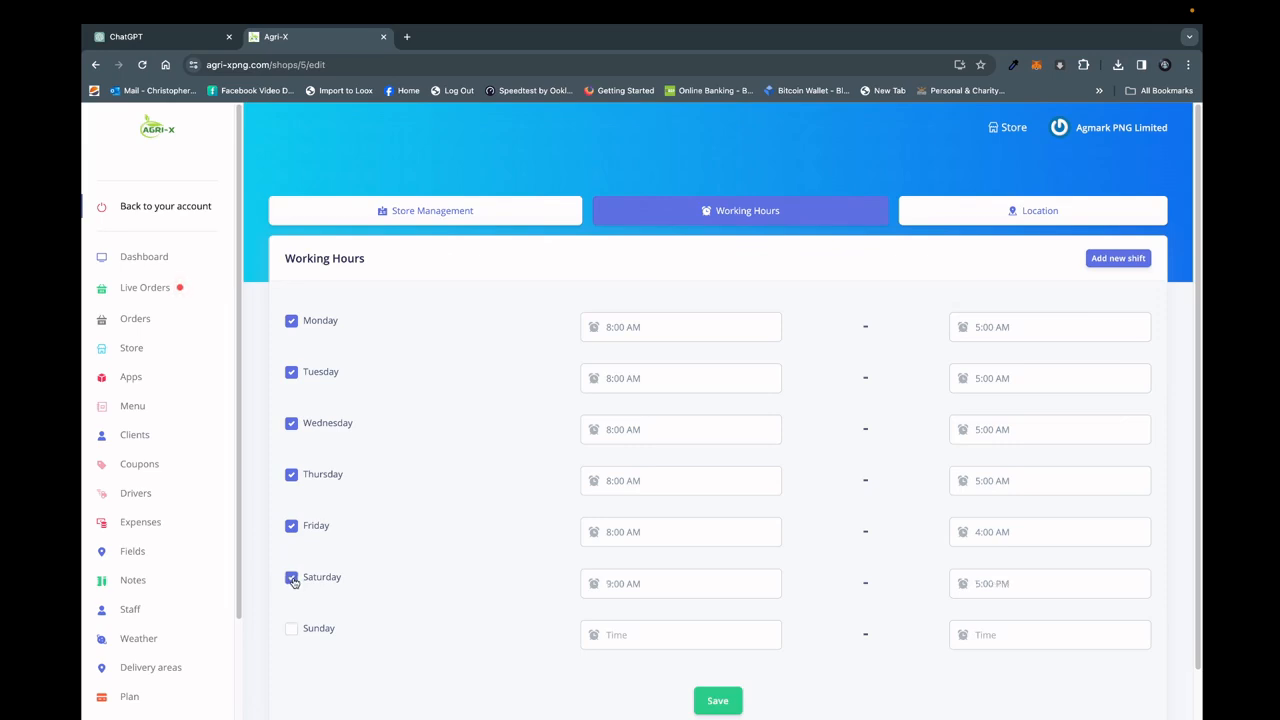
{"action": "left_click", "coordinate": [291, 628]}
Examine the shop's Location map and return to the Store Management page.
{"action": "left_click", "coordinate": [1010, 214]}
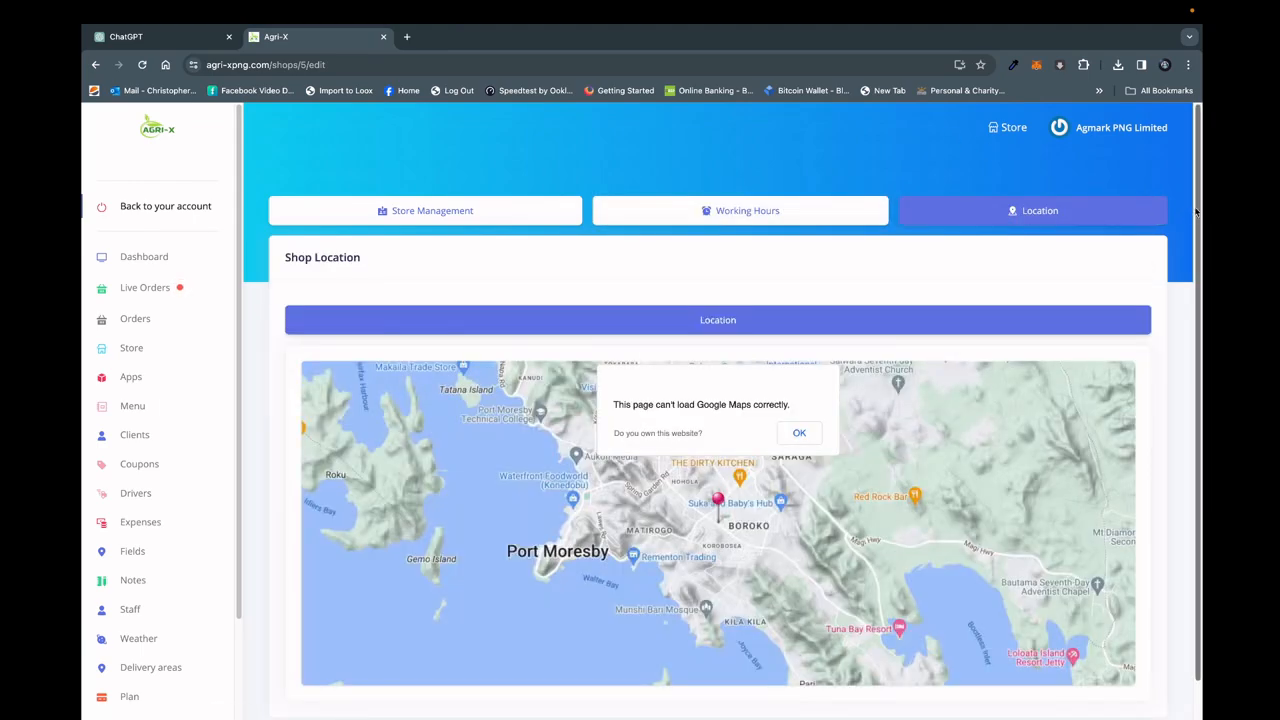
{"action": "left_click_drag", "start_coordinate": [1198, 212], "coordinate": [1202, 286]}
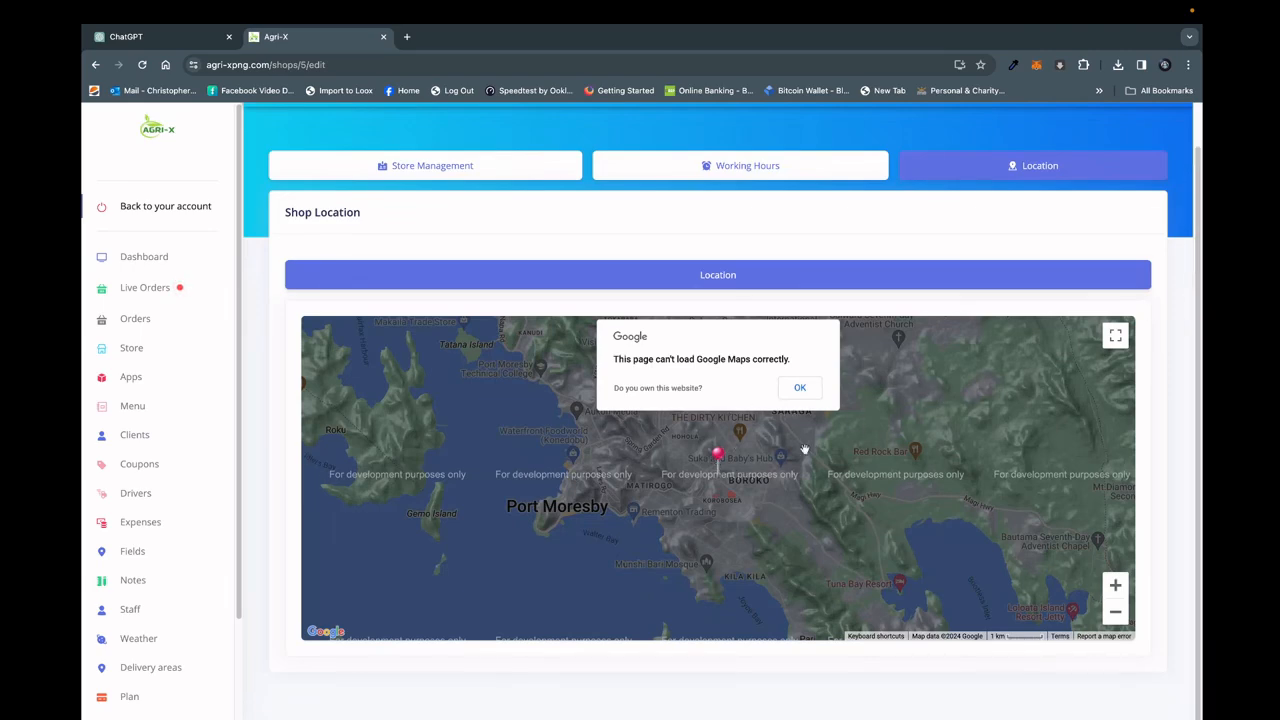
{"action": "left_click", "coordinate": [132, 350]}
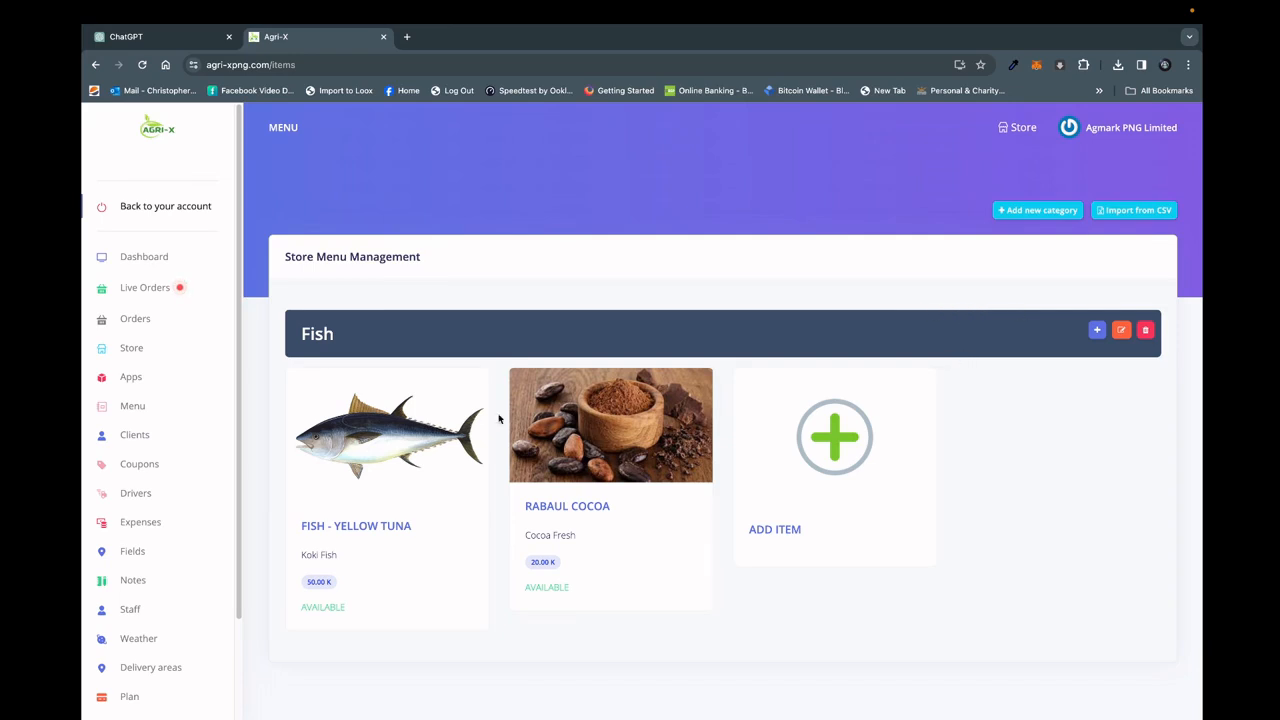
Look at the form for adding a new store menu category and close it without saving.
{"action": "left_click", "coordinate": [1035, 212]}
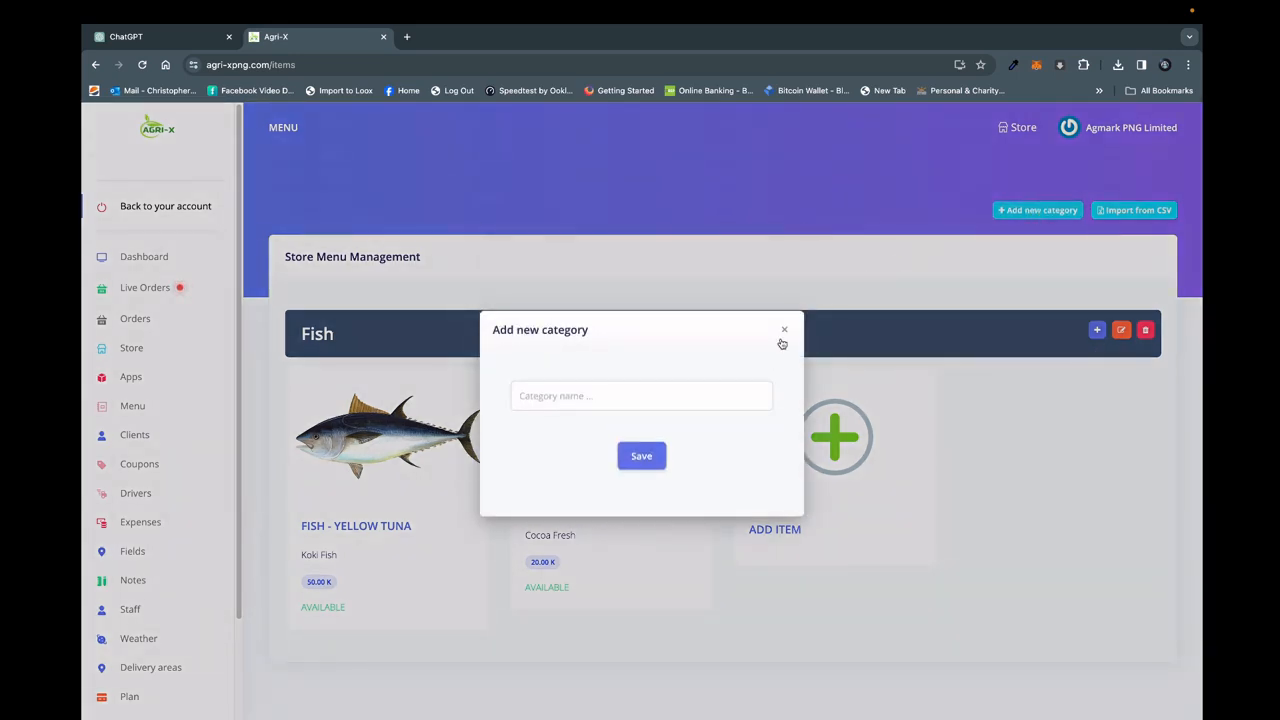
{"action": "left_click", "coordinate": [787, 332]}
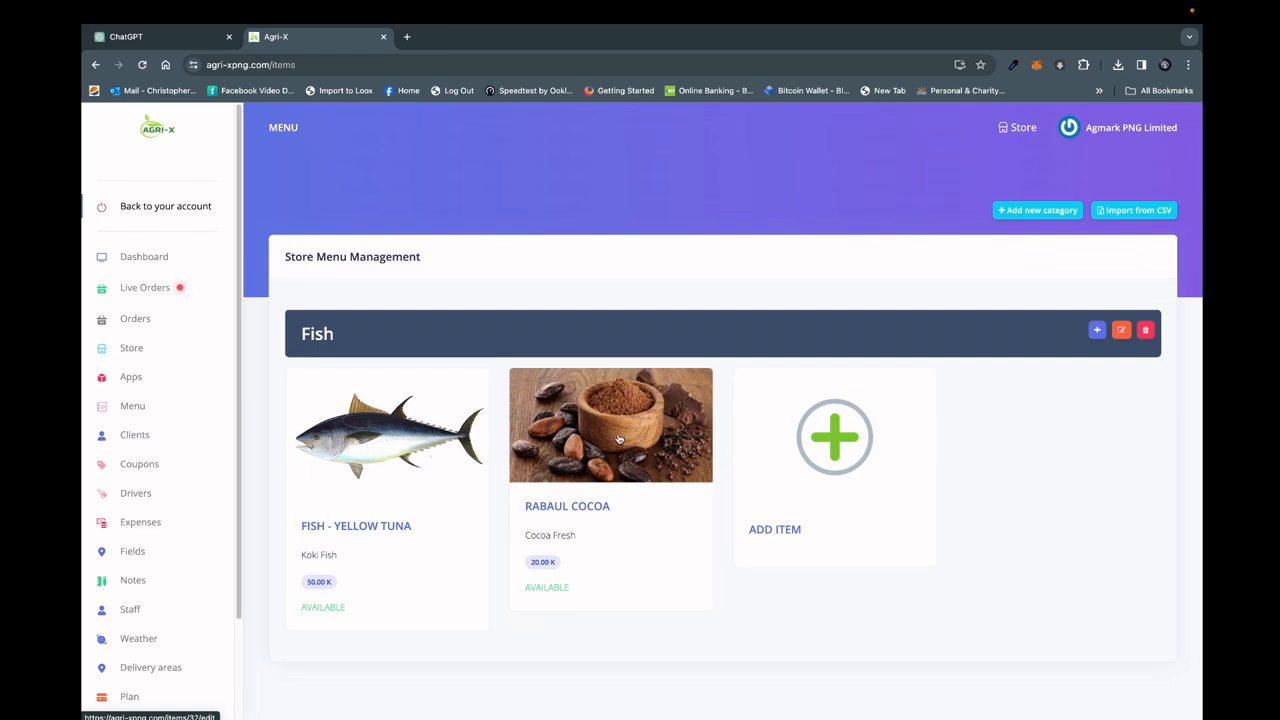
{"action": "left_click", "coordinate": [1022, 219]}
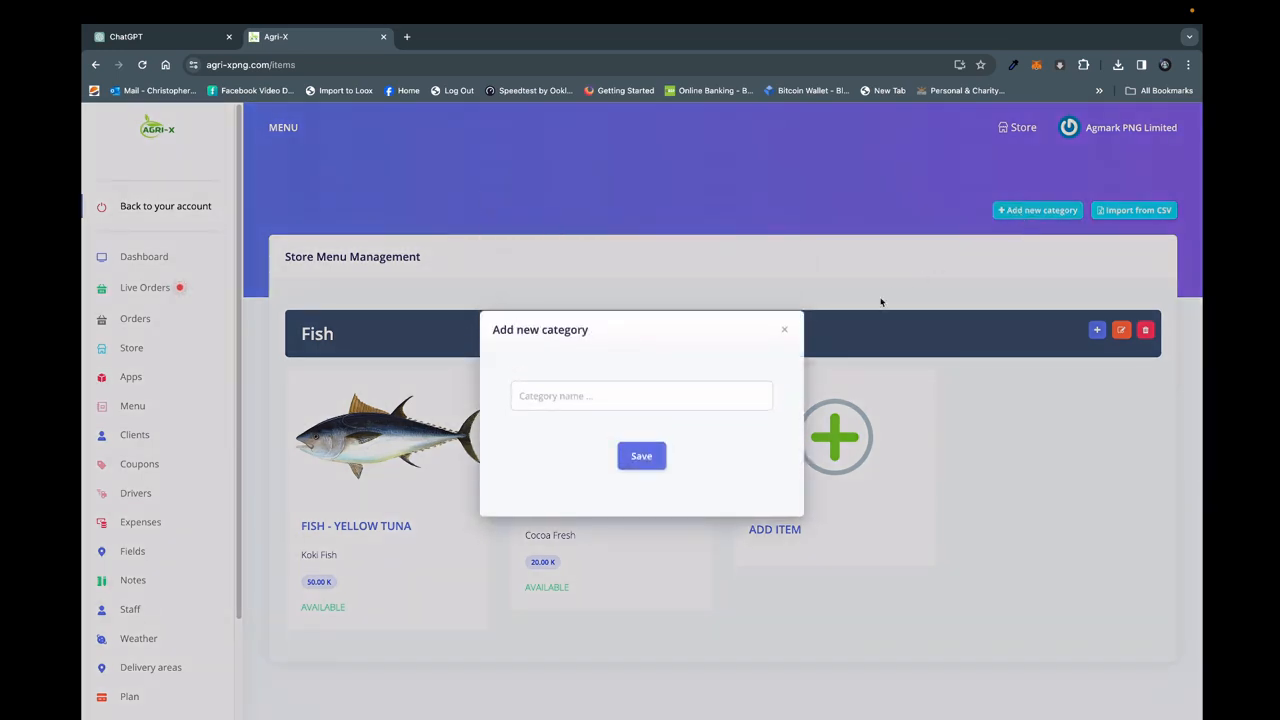
{"action": "left_click", "coordinate": [786, 333]}
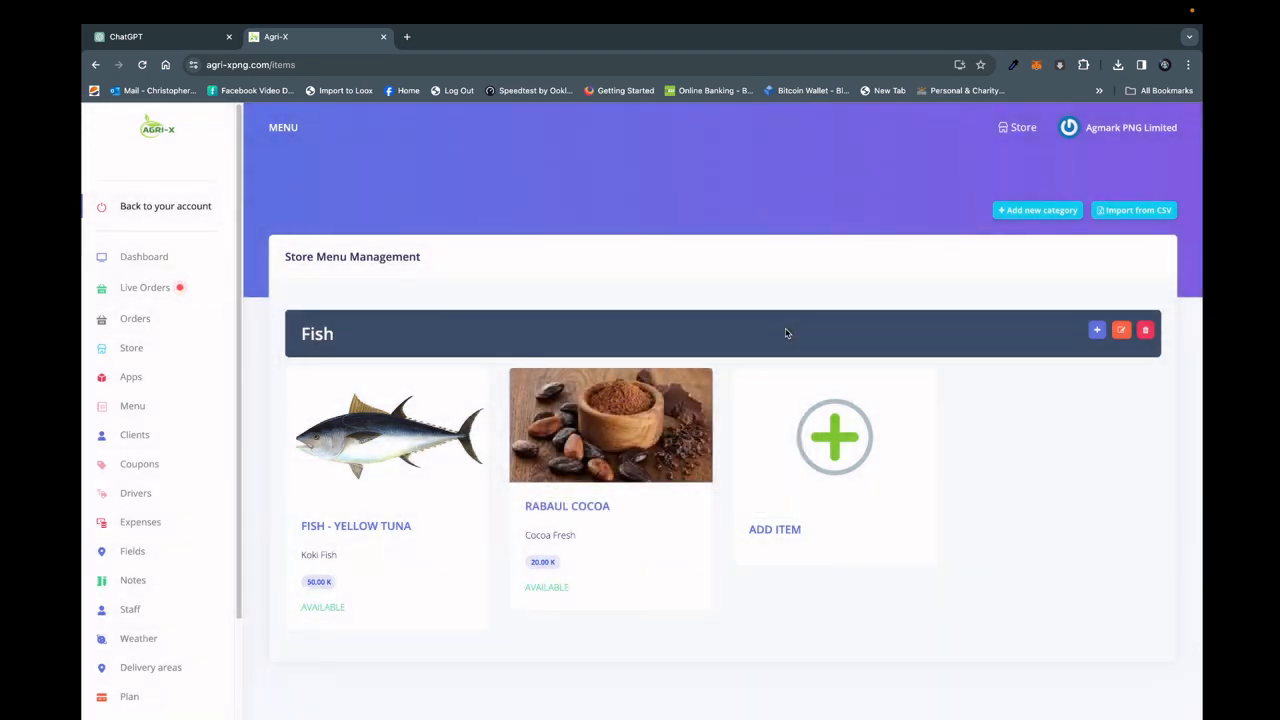
Open the Fish - Yellow Tuna item, review its price, image and availability fields, and save it without changes.
{"action": "left_click", "coordinate": [366, 530]}
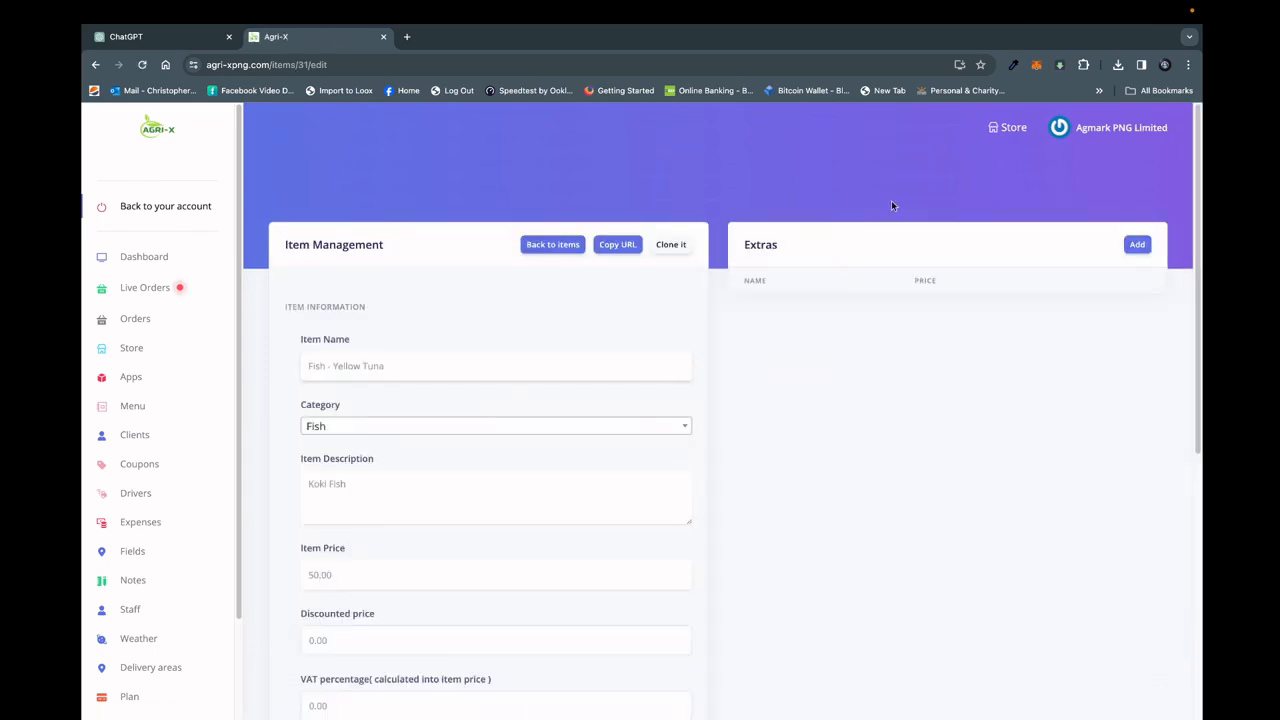
{"action": "left_click_drag", "start_coordinate": [1197, 248], "coordinate": [1195, 370]}
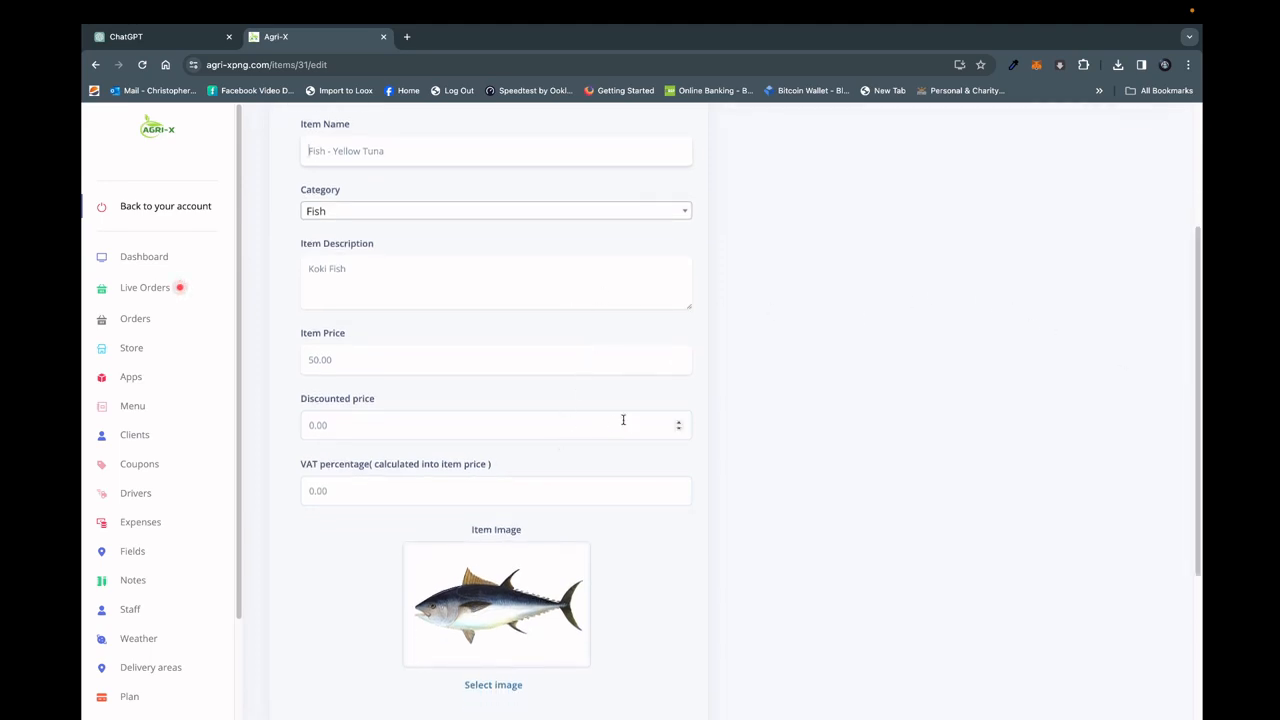
{"action": "left_click_drag", "start_coordinate": [1199, 353], "coordinate": [1200, 356]}
{"action": "scroll", "coordinate": [1200, 356], "scroll_direction": "down", "scroll_amount": 3}
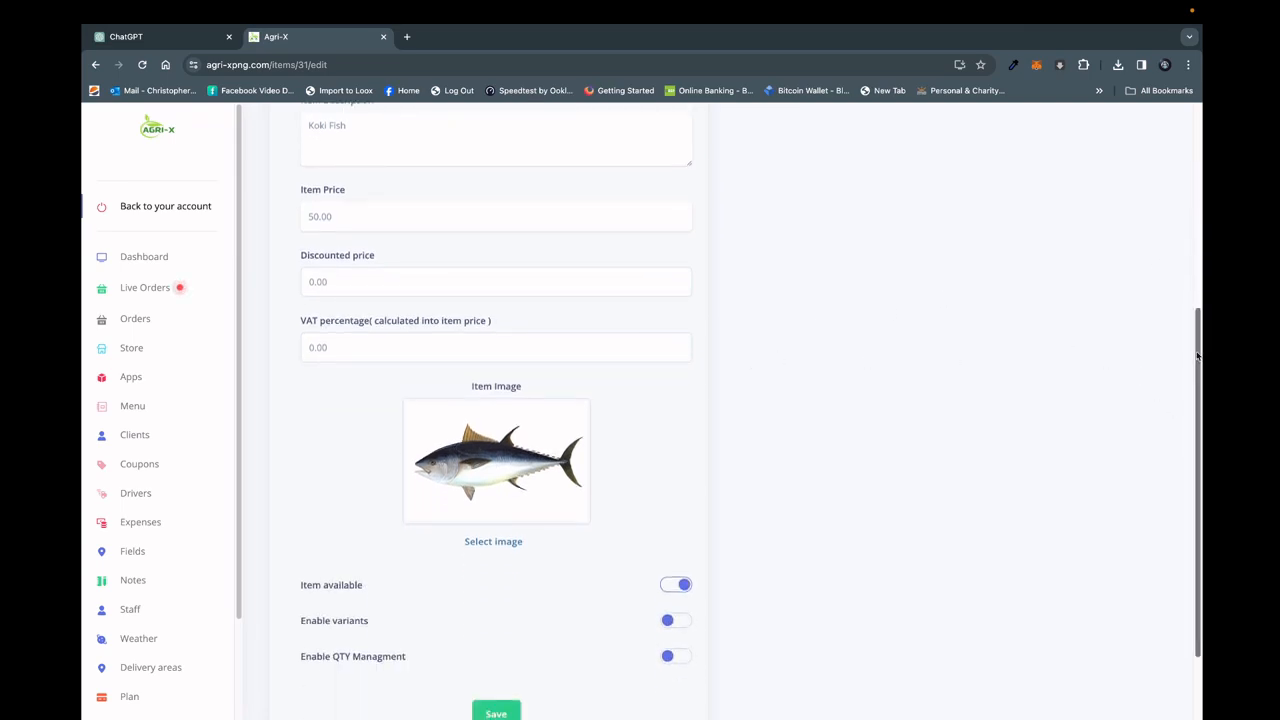
{"action": "left_click_drag", "start_coordinate": [1200, 356], "coordinate": [1200, 438]}
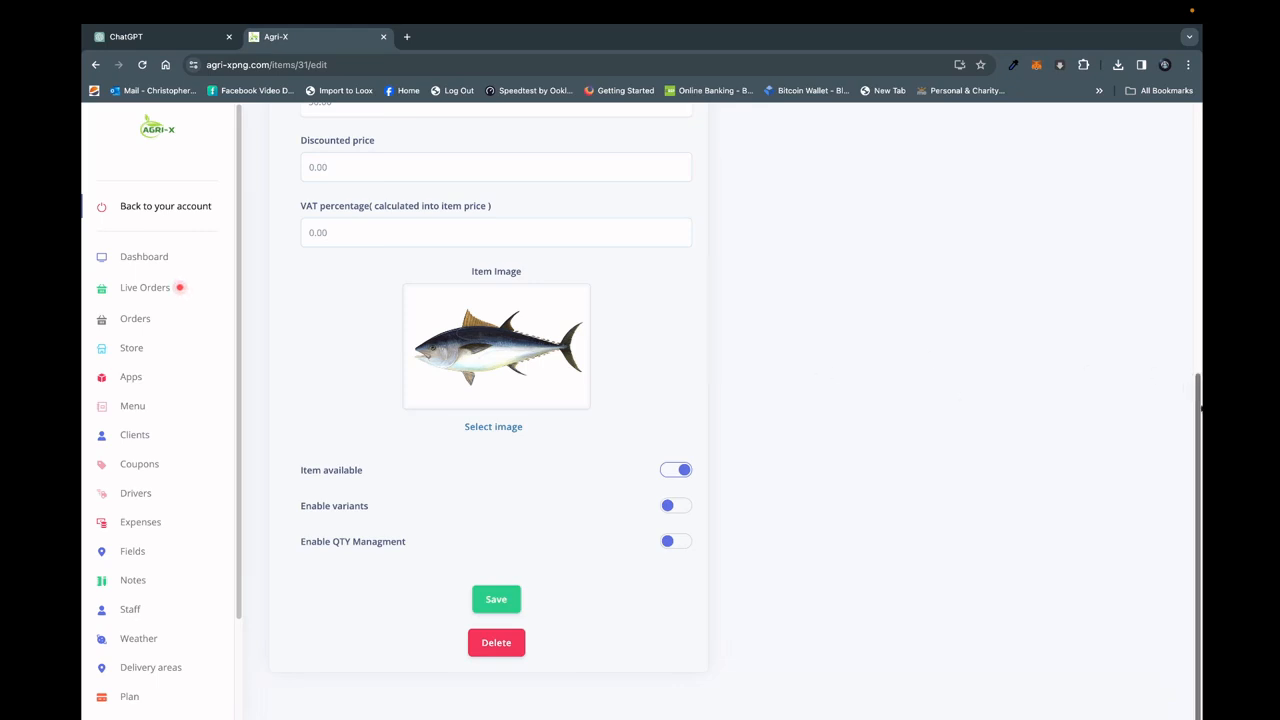
{"action": "left_click", "coordinate": [490, 599]}
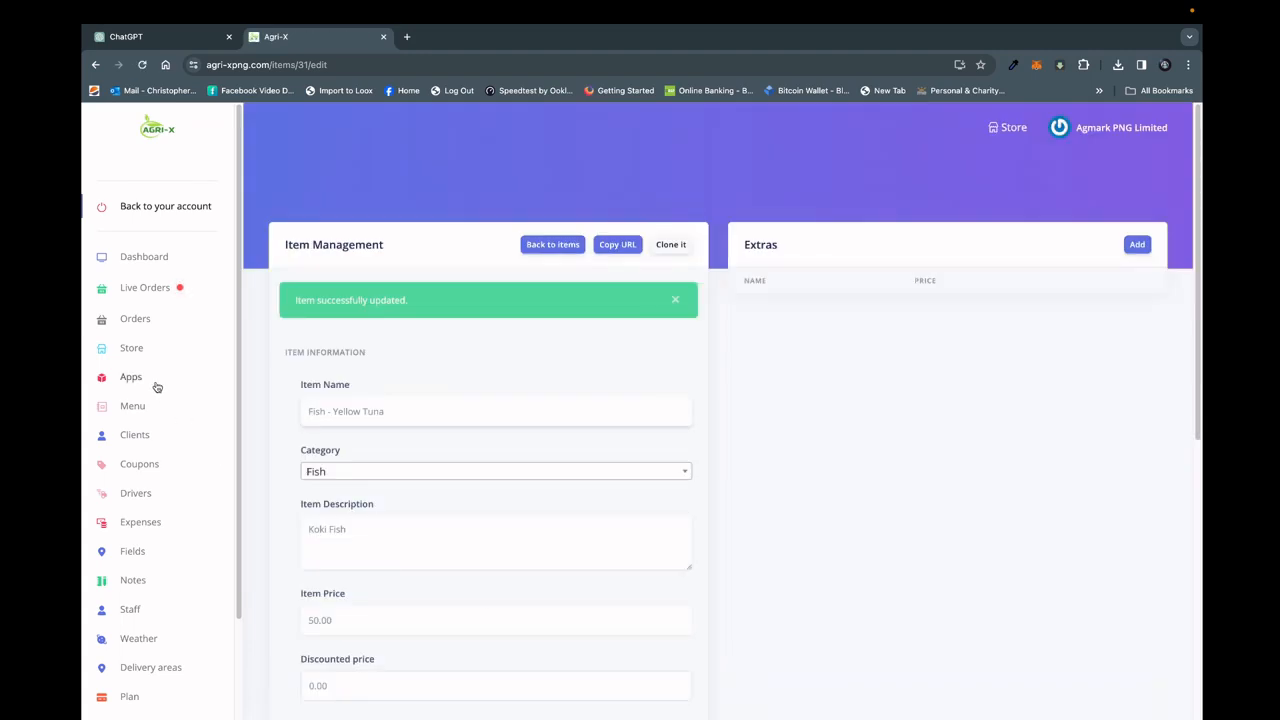
Revisit the store's settings page and examine the Clients and Coupons options among its apps.
{"action": "left_click", "coordinate": [131, 347]}
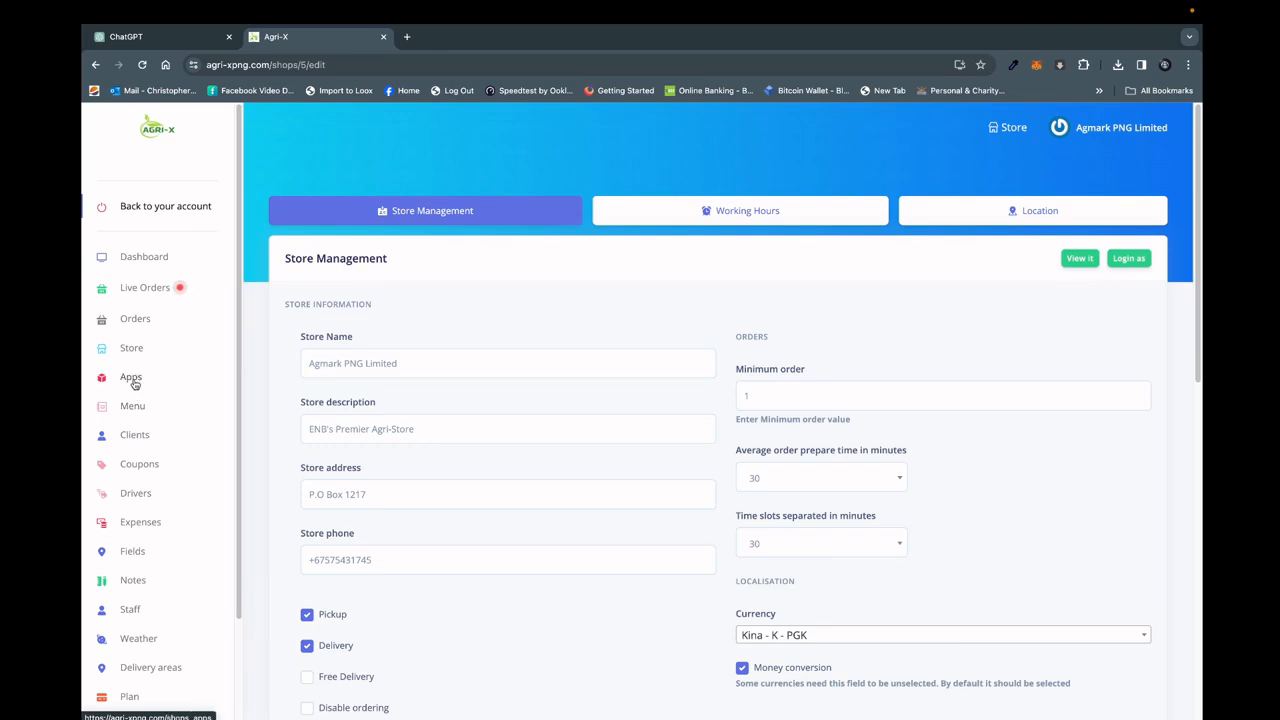
{"action": "left_click", "coordinate": [132, 380]}
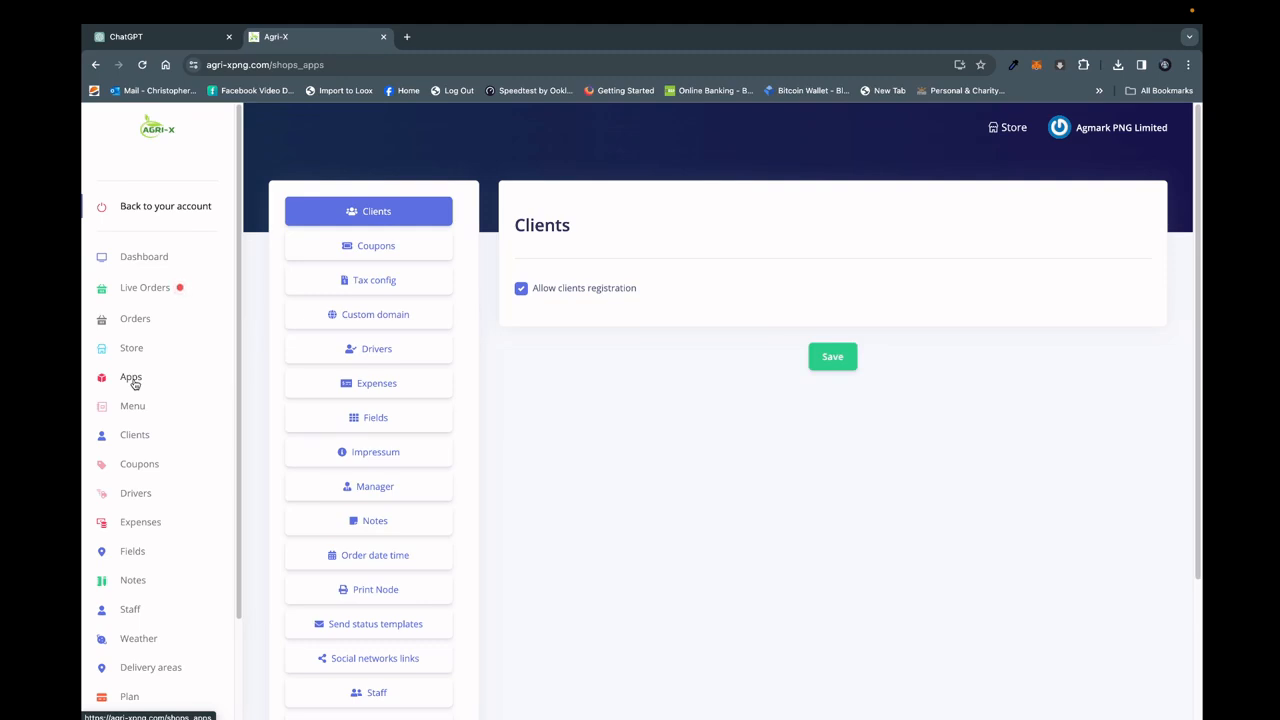
{"action": "left_click", "coordinate": [389, 249]}
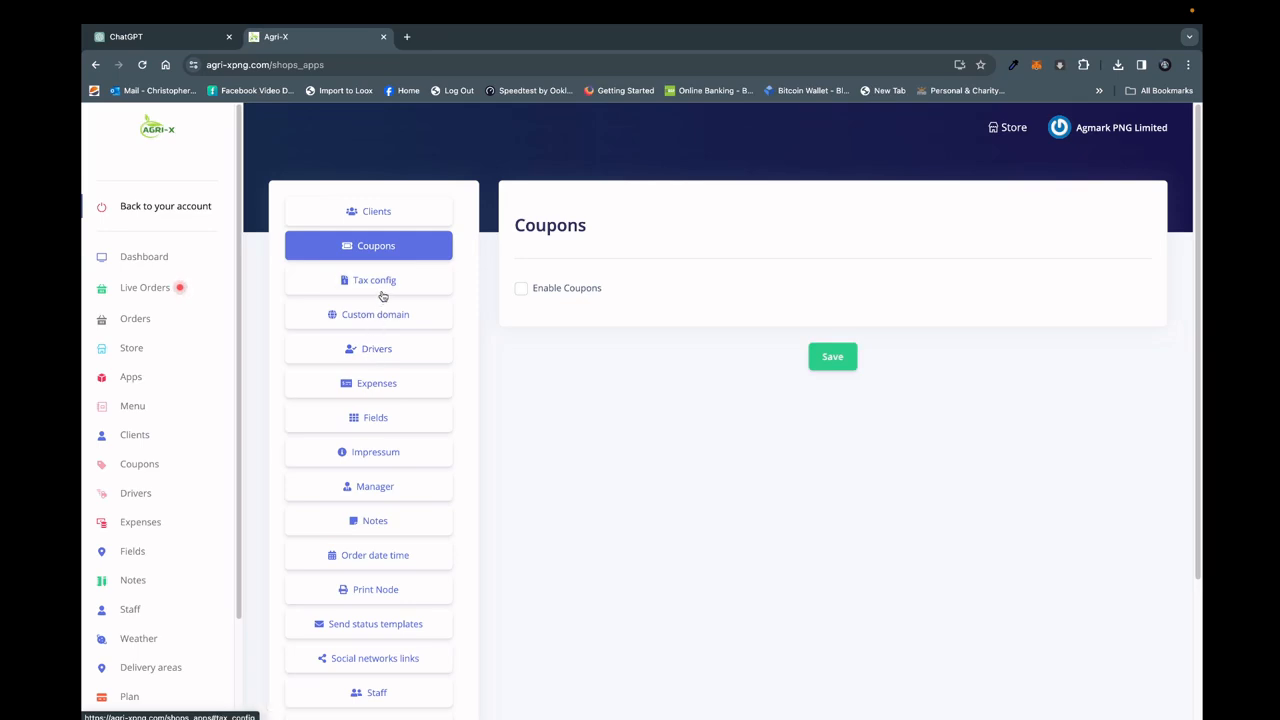
Look through the store's menu items, clients list, coupons management and drivers list.
{"action": "left_click", "coordinate": [133, 406]}
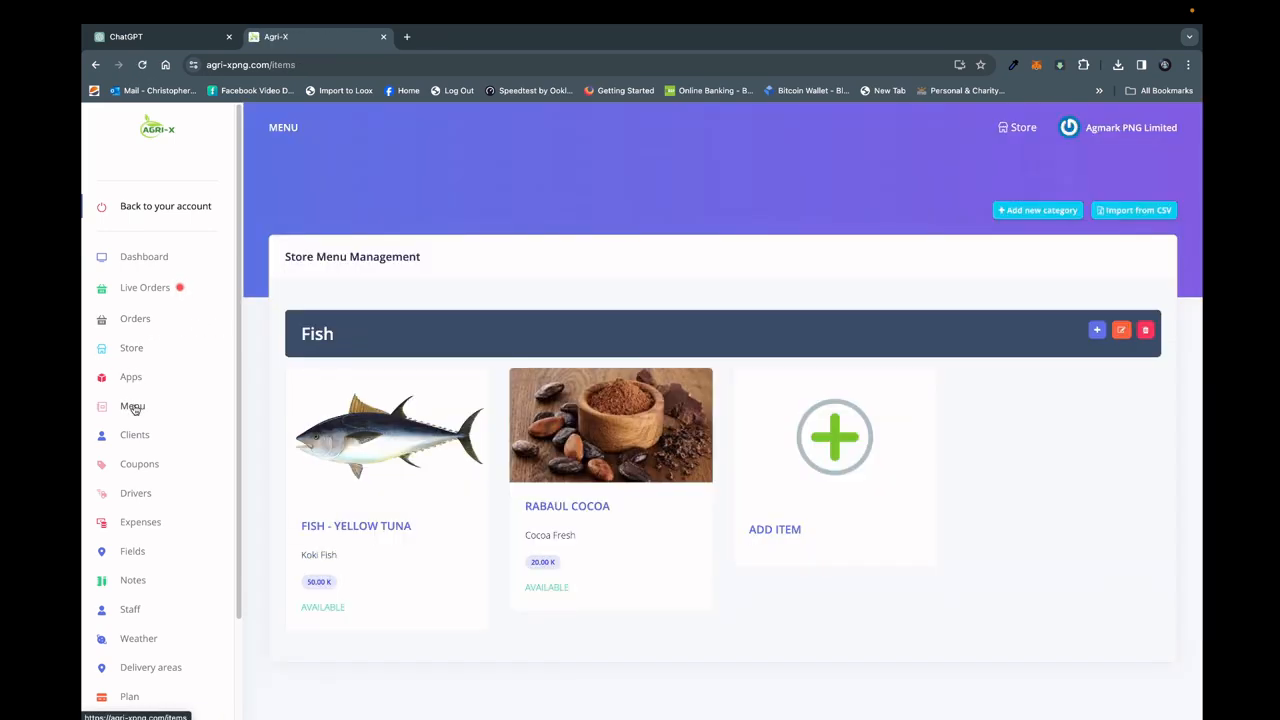
{"action": "left_click", "coordinate": [136, 437]}
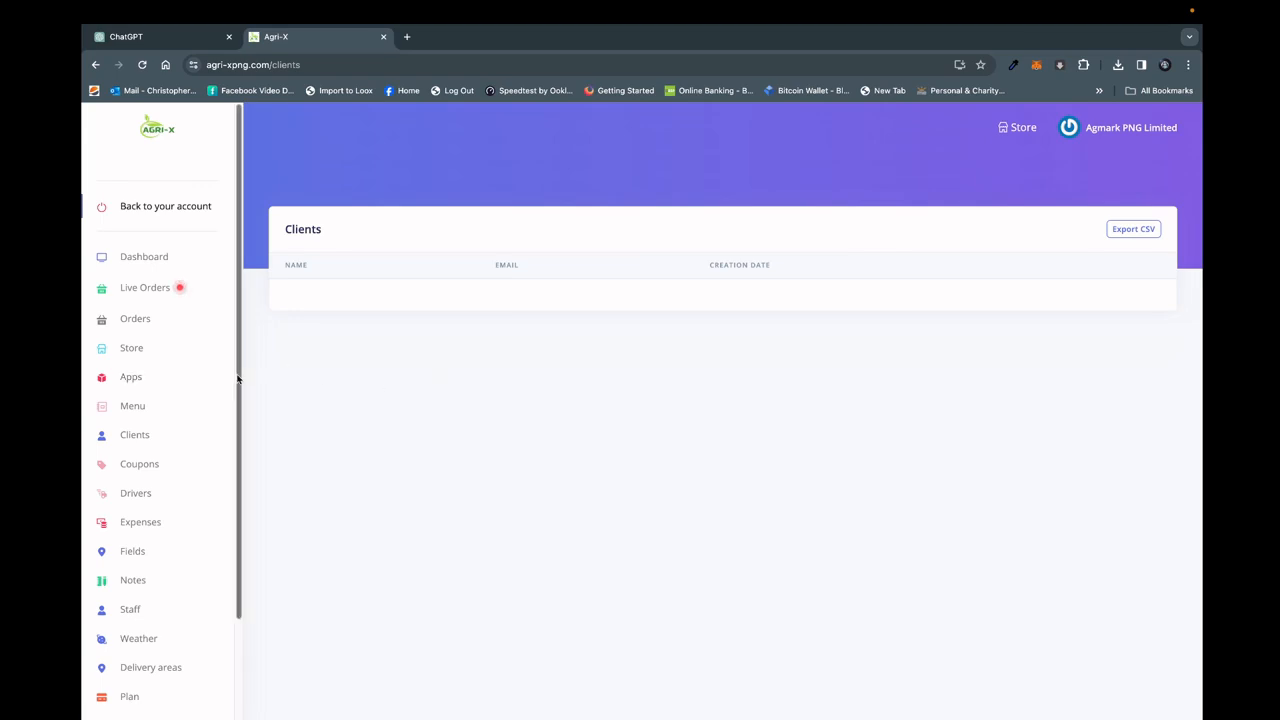
{"action": "scroll", "coordinate": [217, 445], "scroll_direction": "down", "scroll_amount": 3}
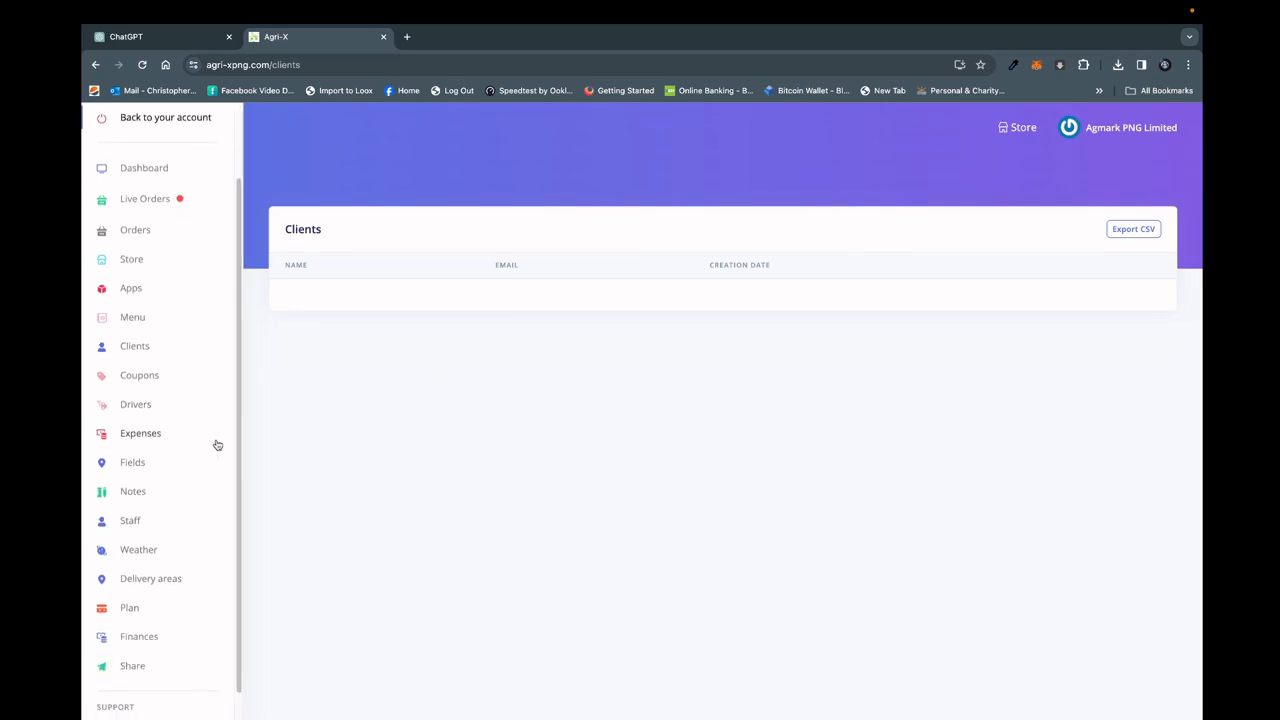
{"action": "left_click", "coordinate": [148, 377]}
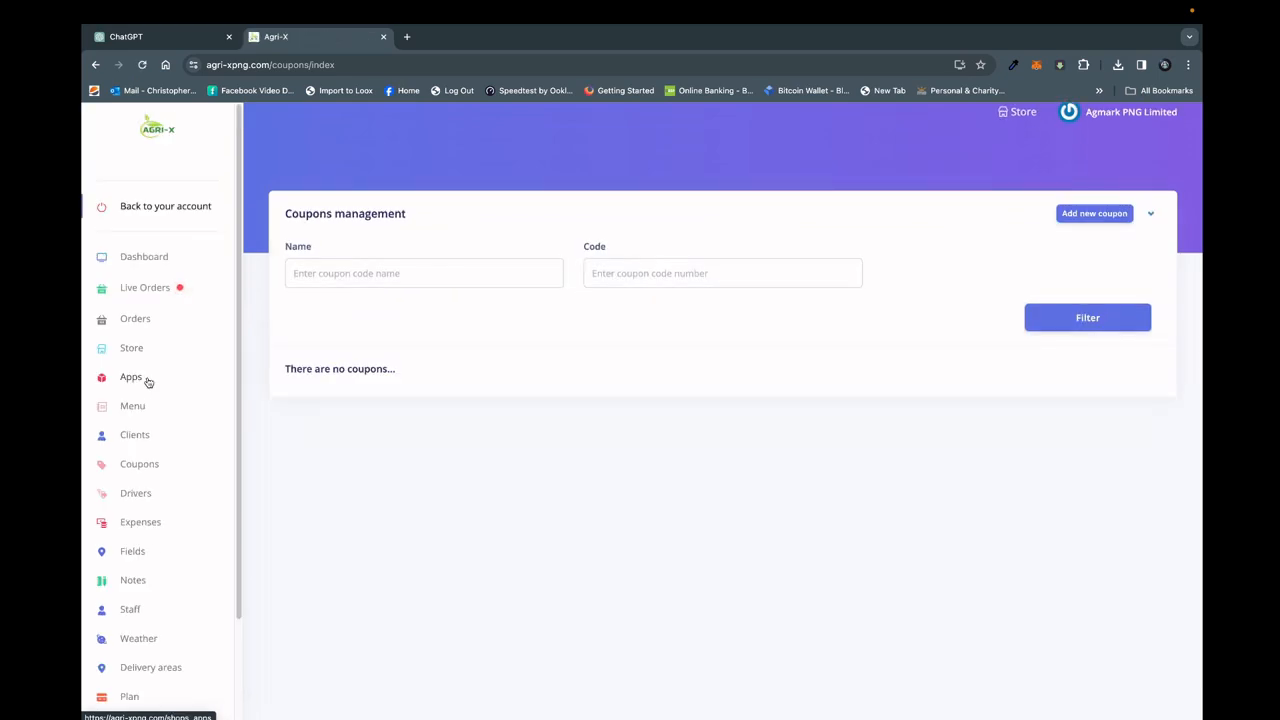
{"action": "left_click", "coordinate": [143, 494]}
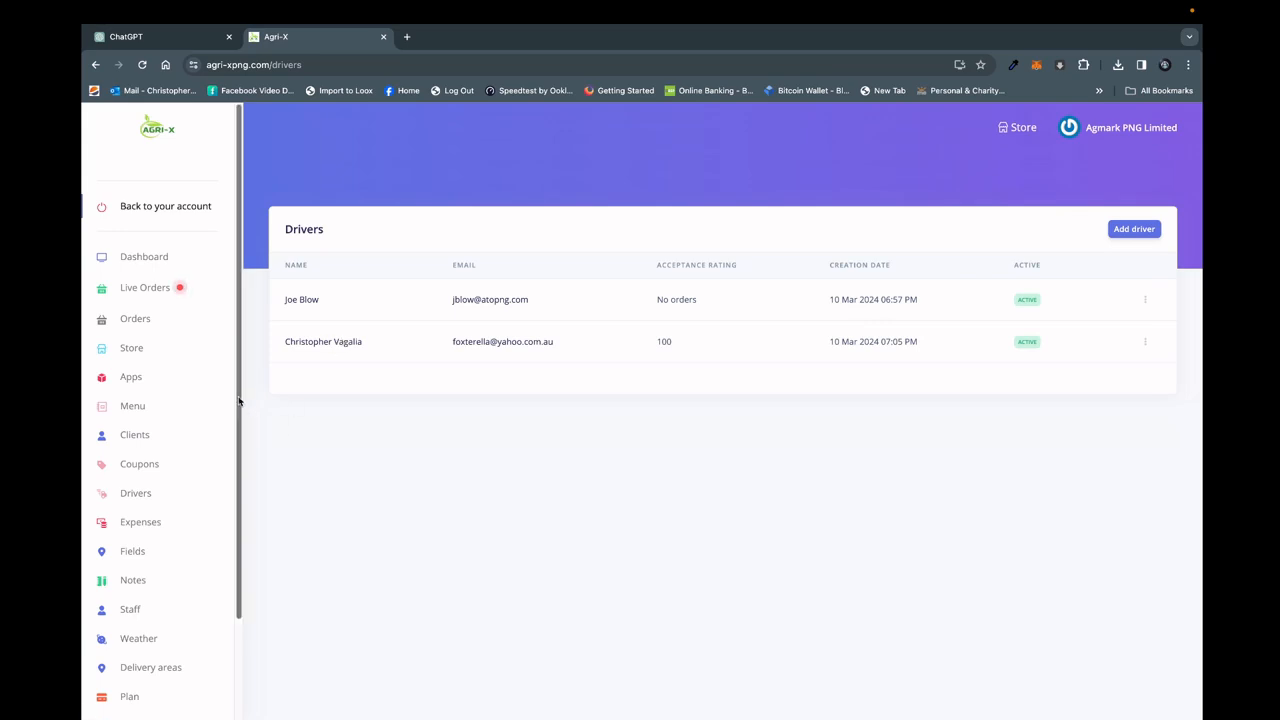
Examine the store's expenses and the list of expense vendors, and return to Expenses management.
{"action": "scroll", "coordinate": [238, 405], "scroll_direction": "down", "scroll_amount": 2}
{"action": "left_click", "coordinate": [147, 469]}
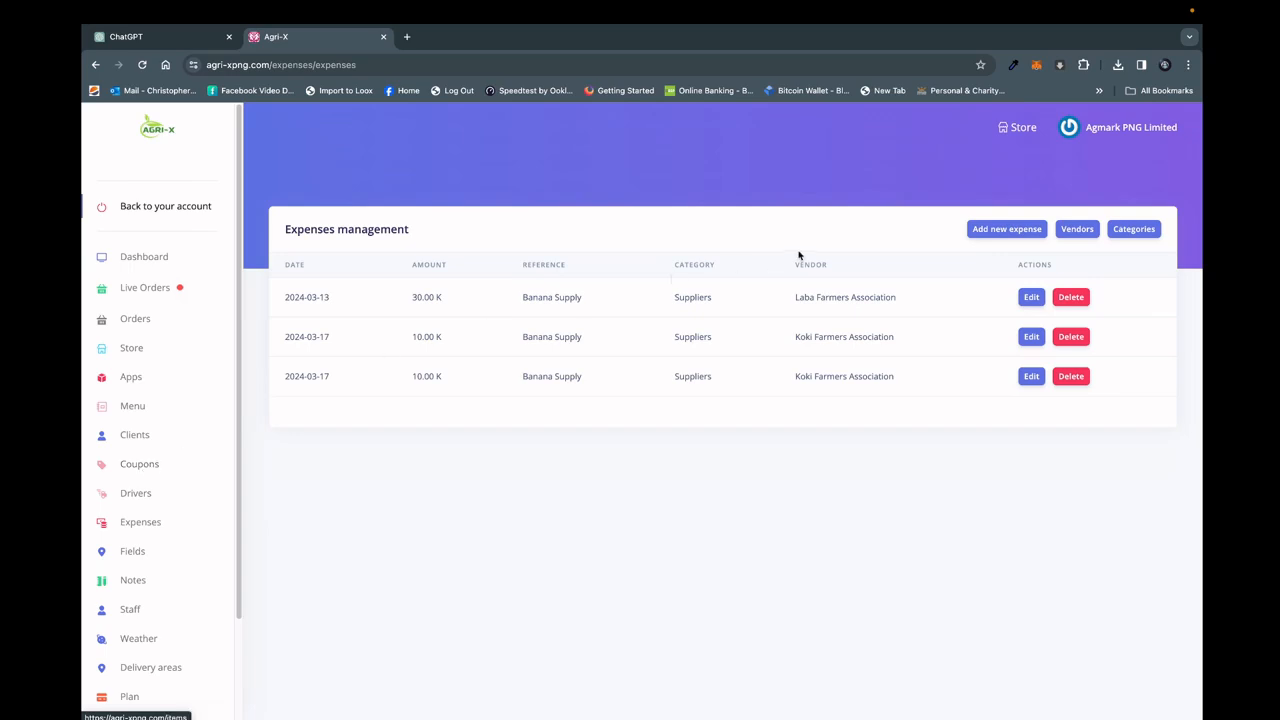
{"action": "left_click", "coordinate": [1074, 230]}
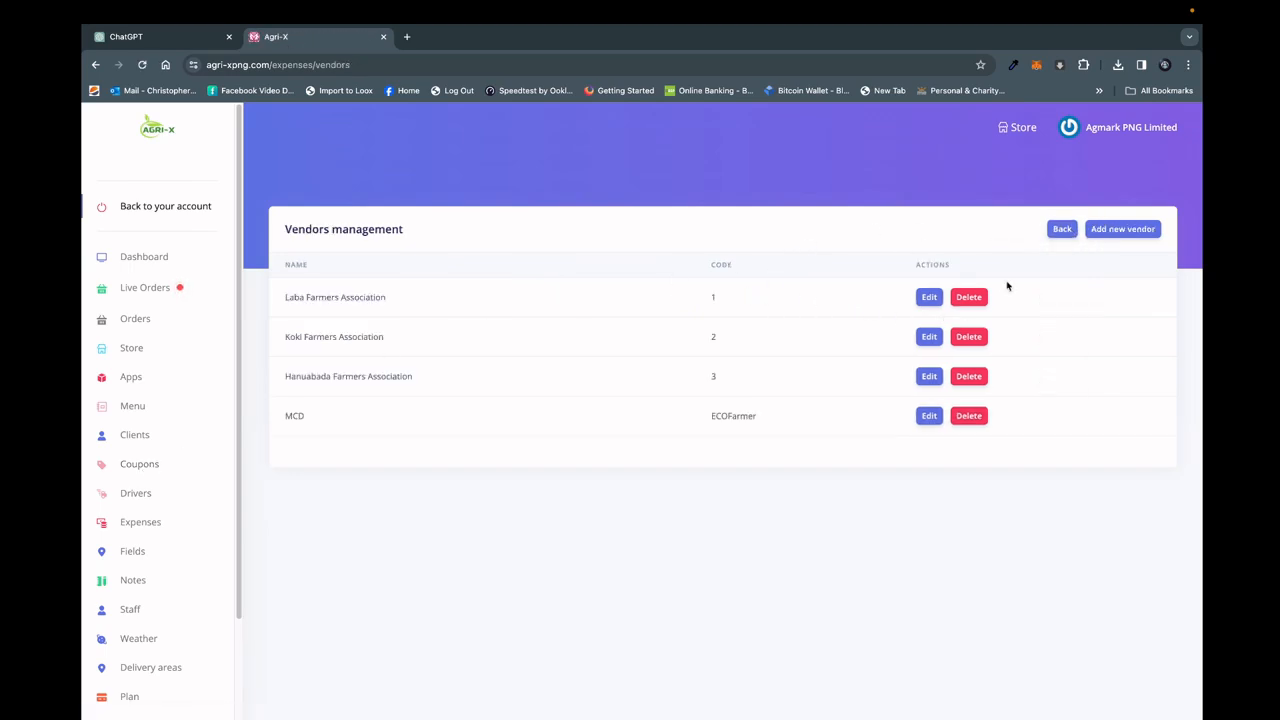
{"action": "left_click", "coordinate": [1061, 229]}
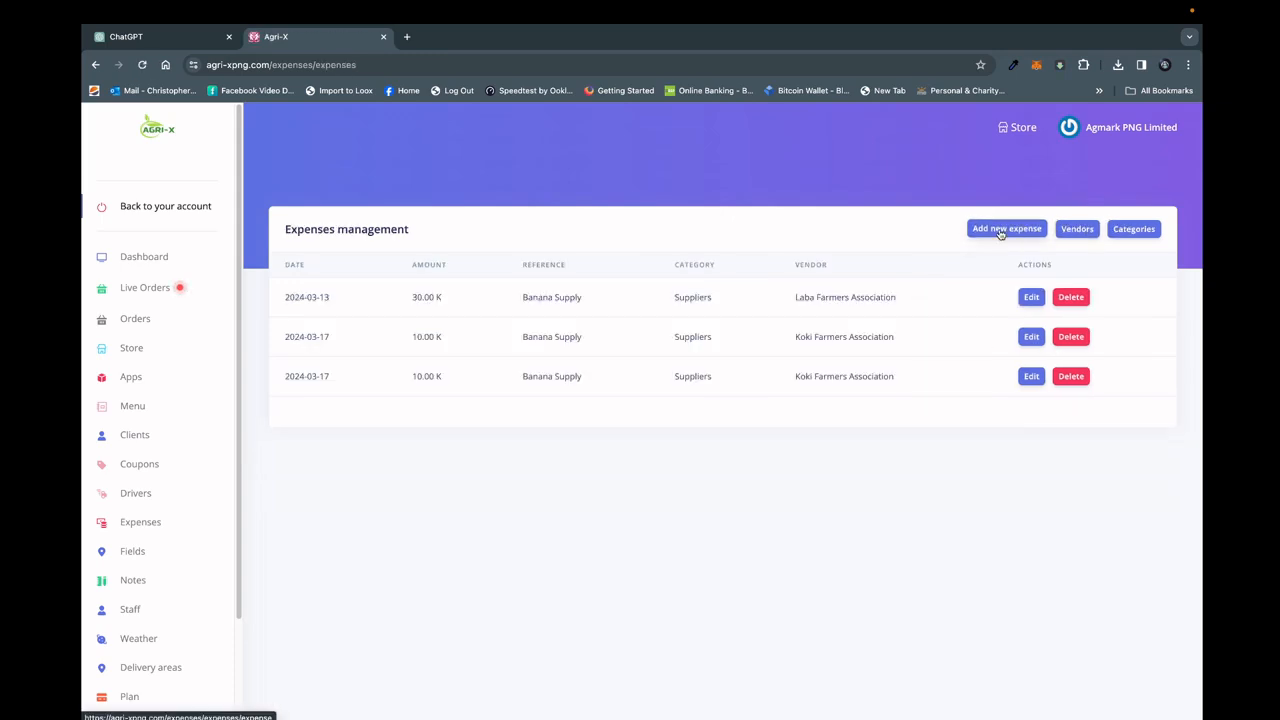
Open the new expense form and check its vendor and category options without choosing any.
{"action": "left_click", "coordinate": [999, 233]}
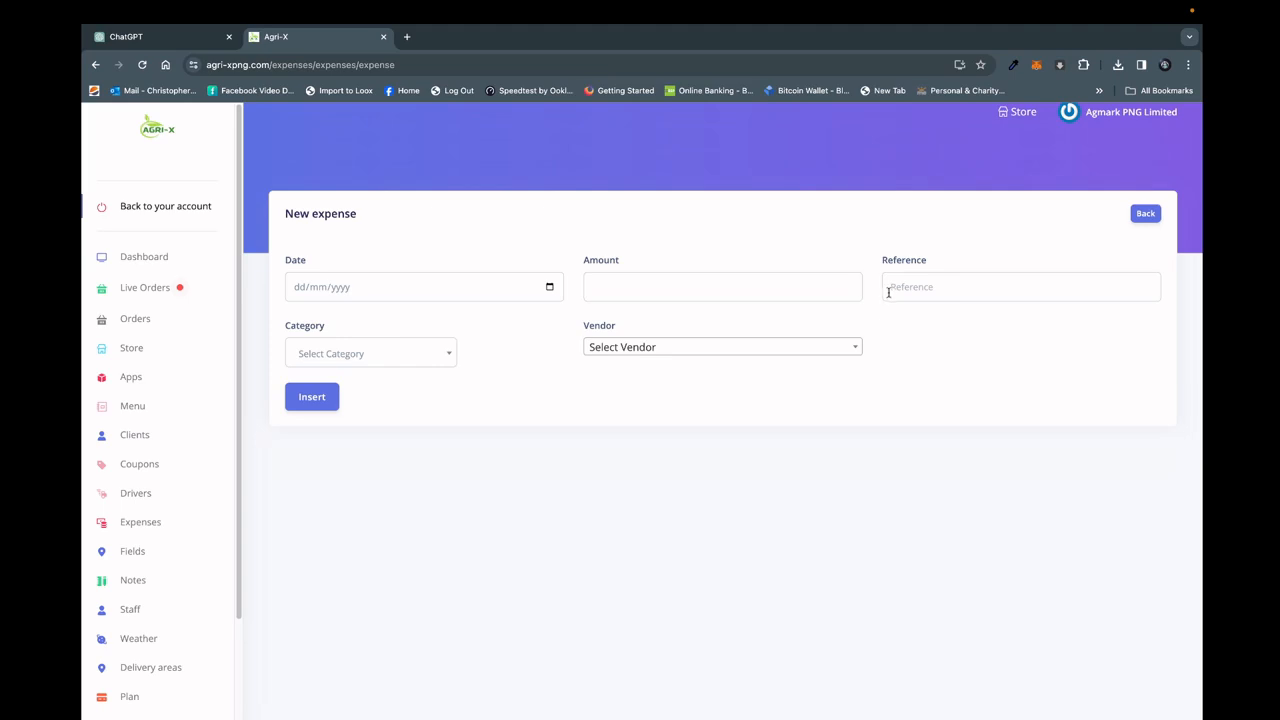
{"action": "left_click", "coordinate": [678, 347]}
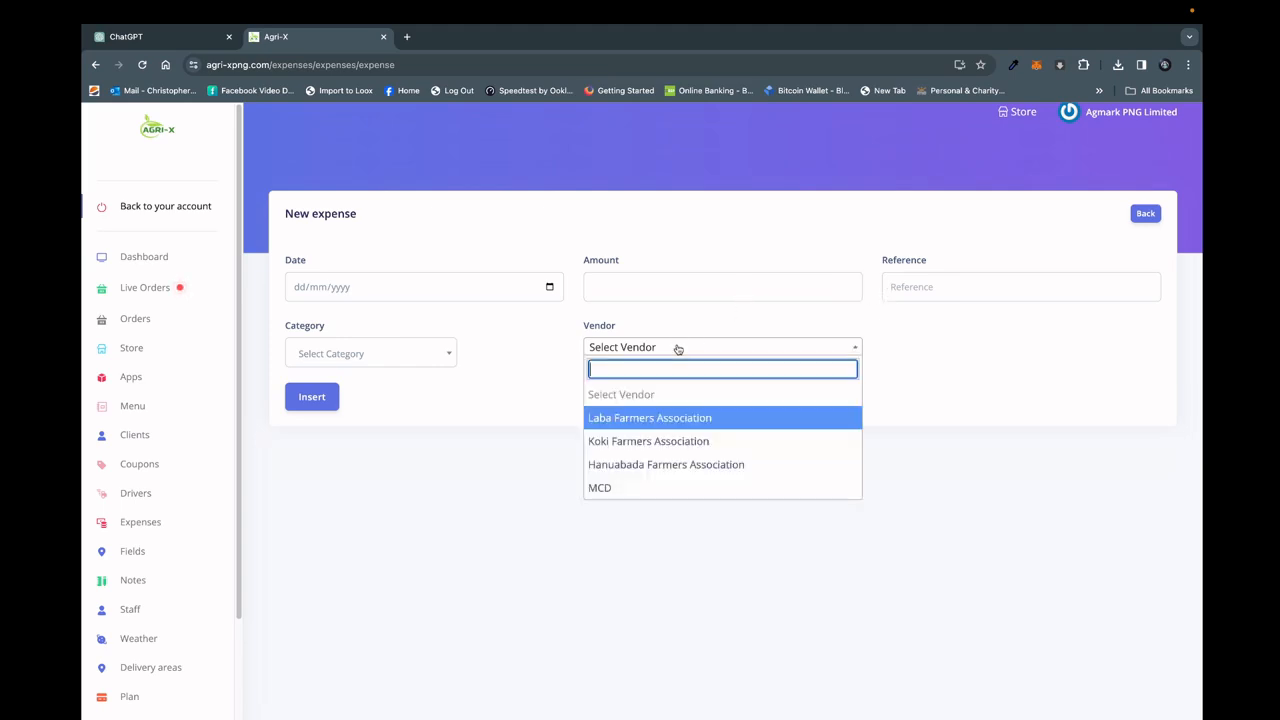
{"action": "left_click", "coordinate": [443, 352]}
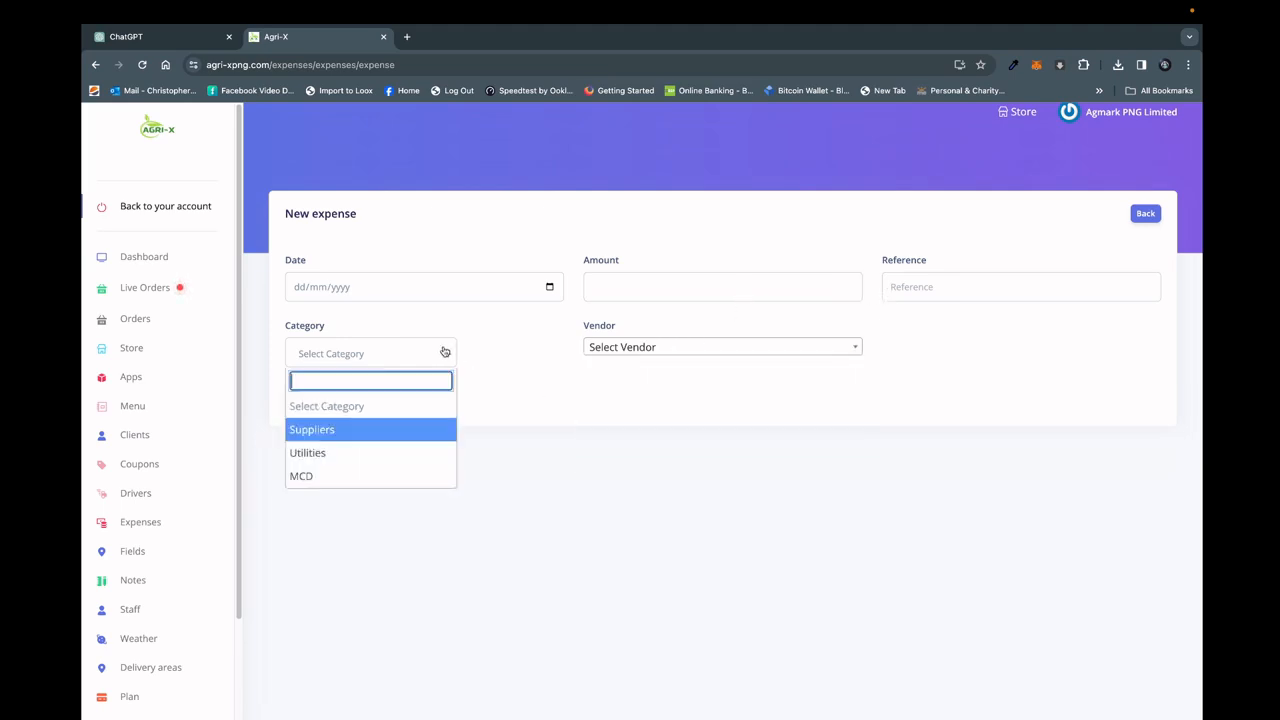
{"action": "left_click", "coordinate": [529, 364]}
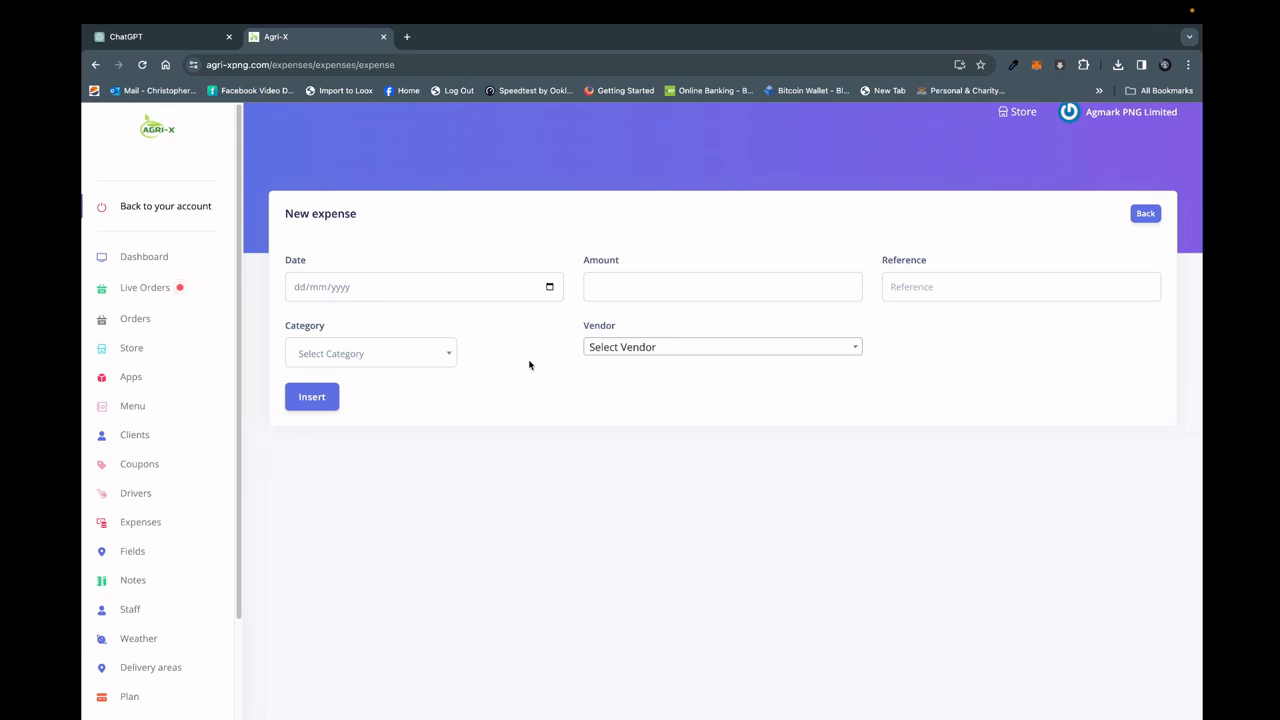
Examine the Fields satellite map, start adding a new field and pick the area drawing tool without drawing an area.
{"action": "left_click", "coordinate": [130, 566]}
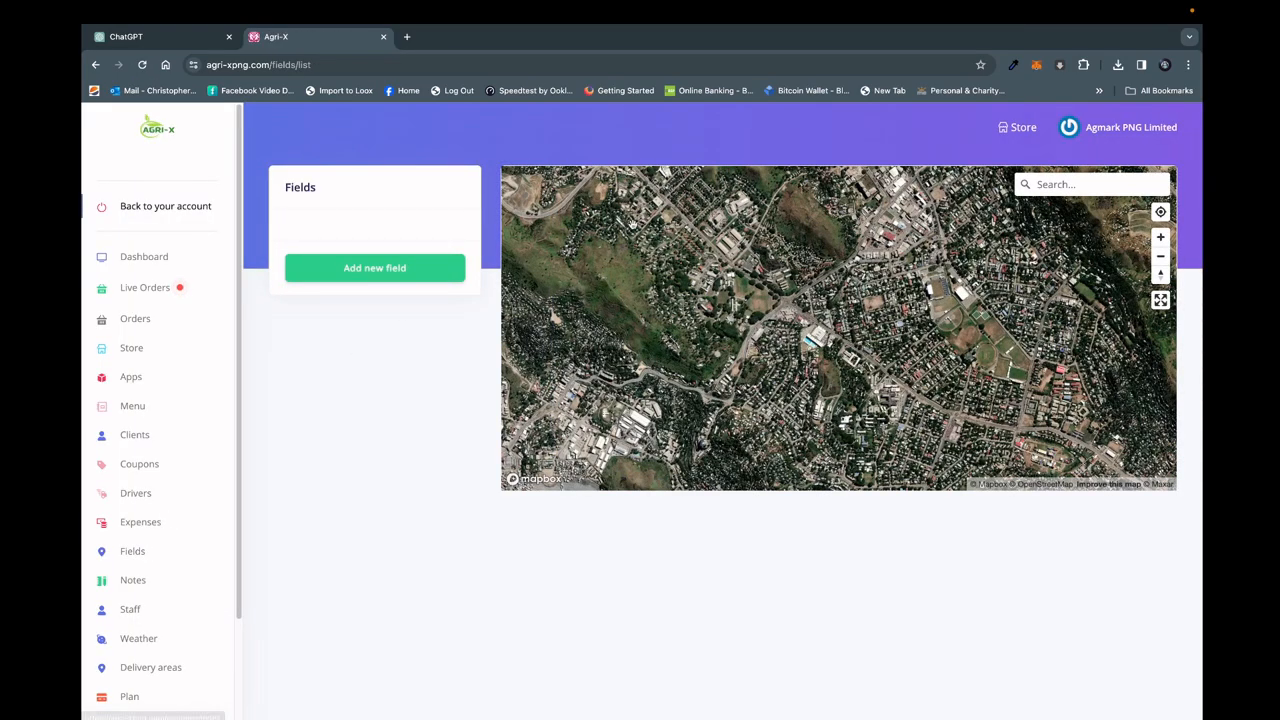
{"action": "scroll", "coordinate": [632, 223], "scroll_direction": "up", "scroll_amount": 5}
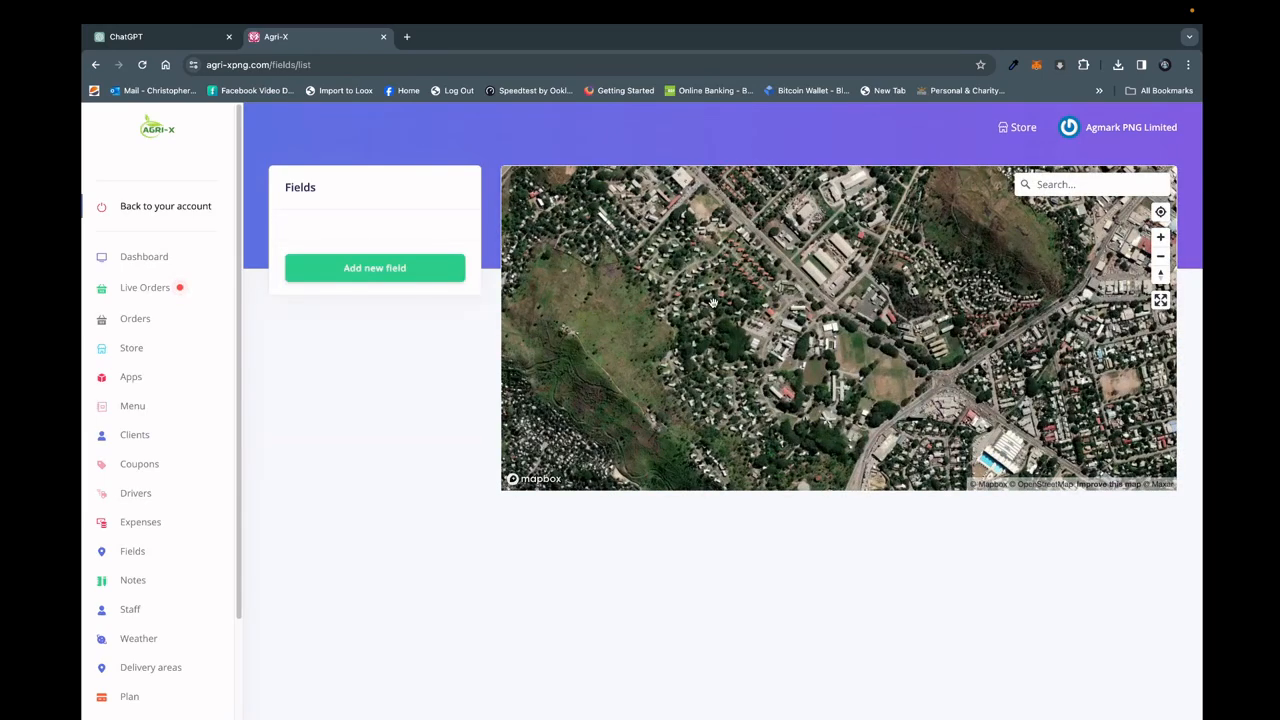
{"action": "left_click", "coordinate": [422, 267]}
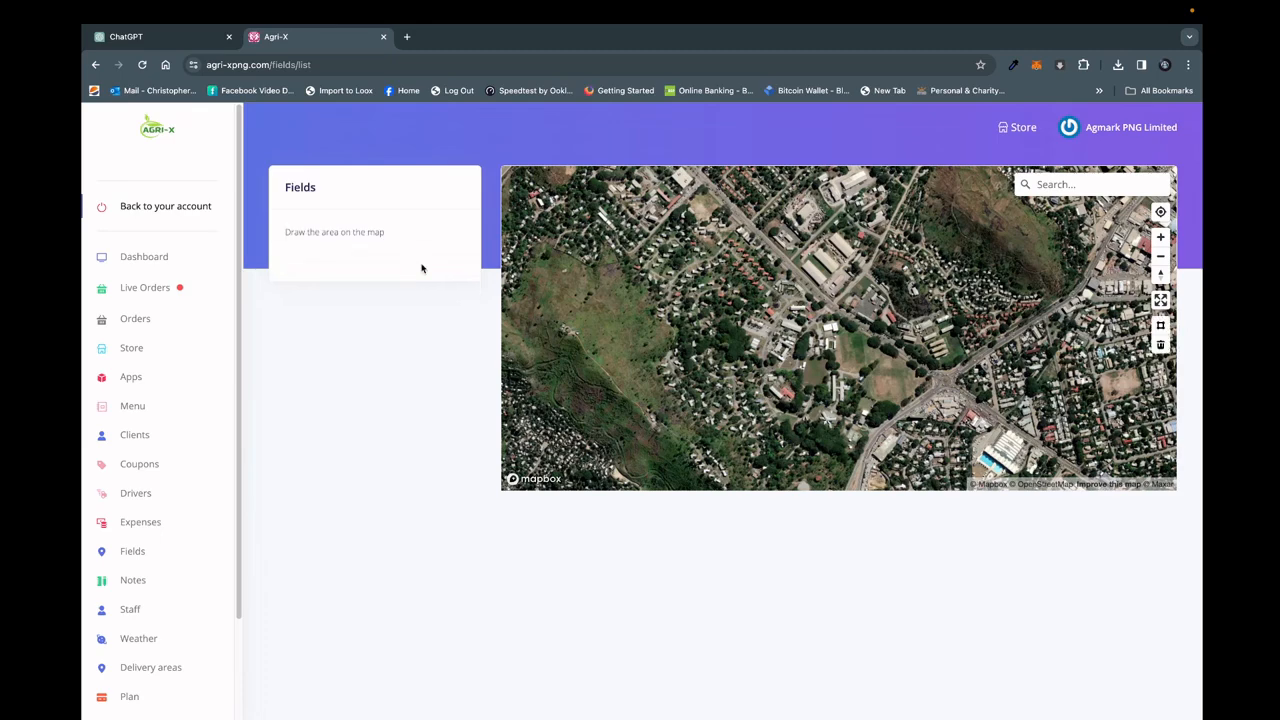
{"action": "left_click", "coordinate": [1161, 326]}
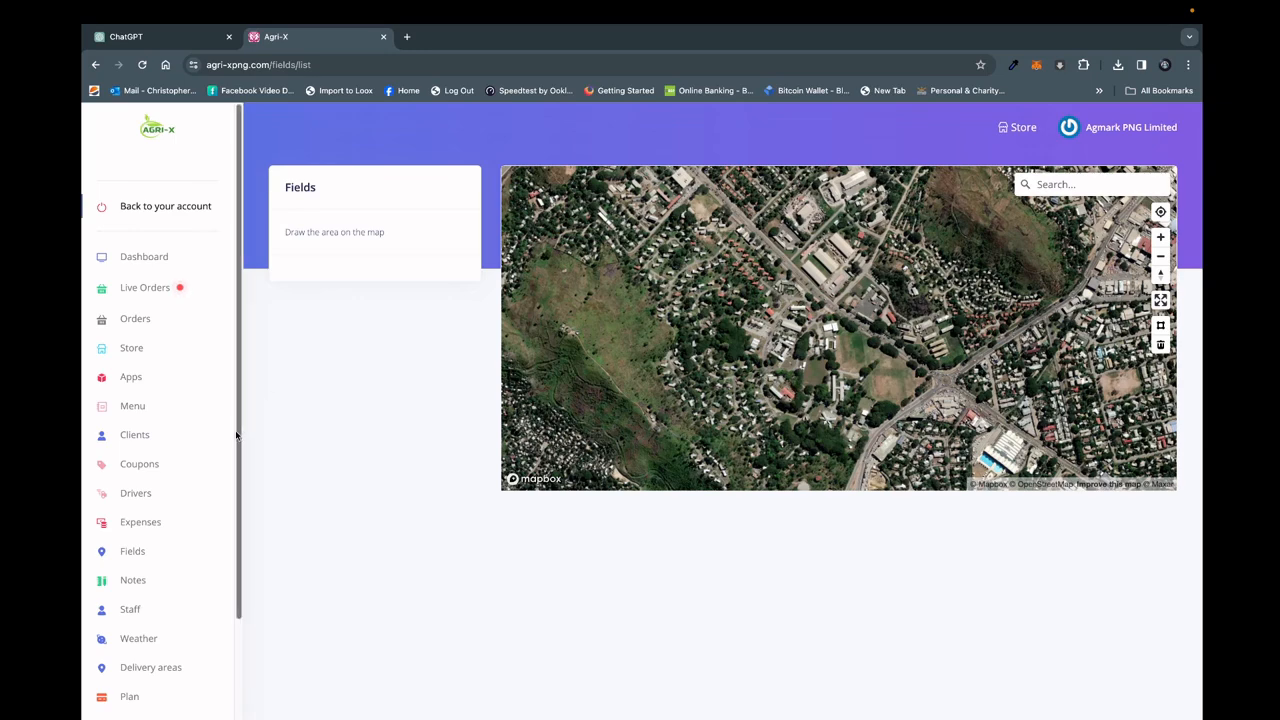
Open the Weather page and look at its Fields list.
{"action": "left_click_drag", "start_coordinate": [238, 439], "coordinate": [237, 508]}
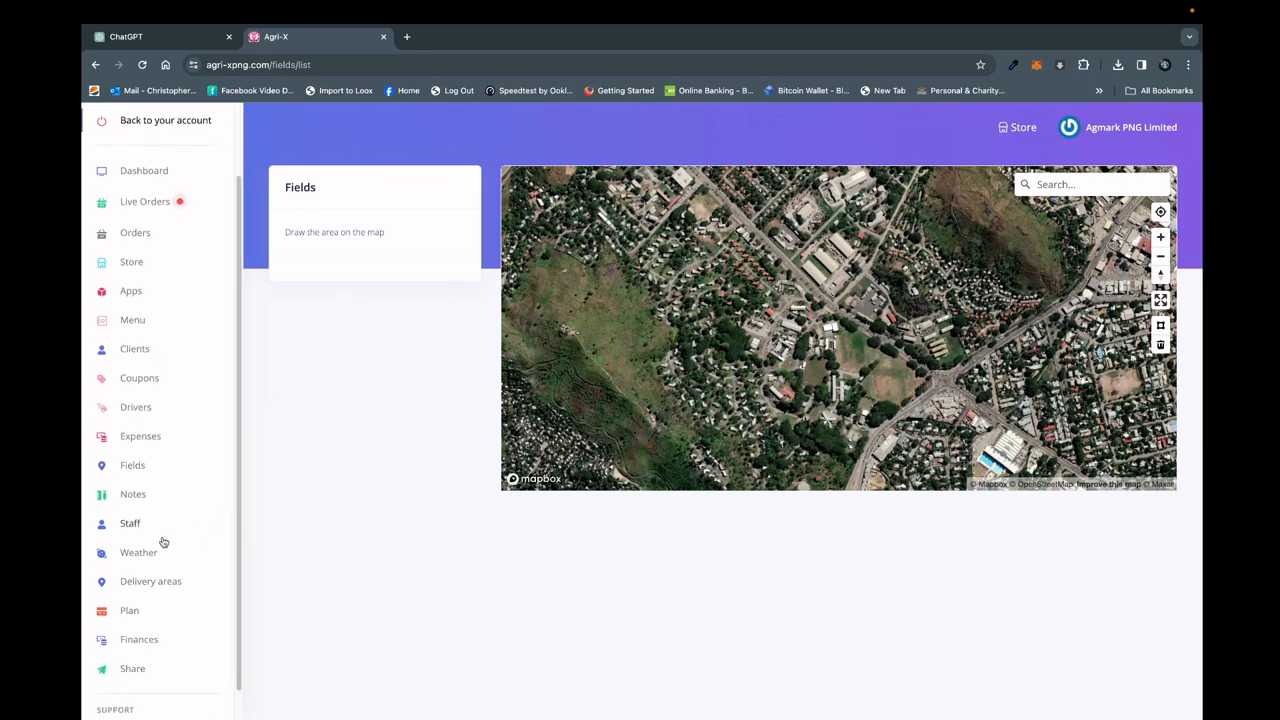
{"action": "left_click", "coordinate": [136, 554]}
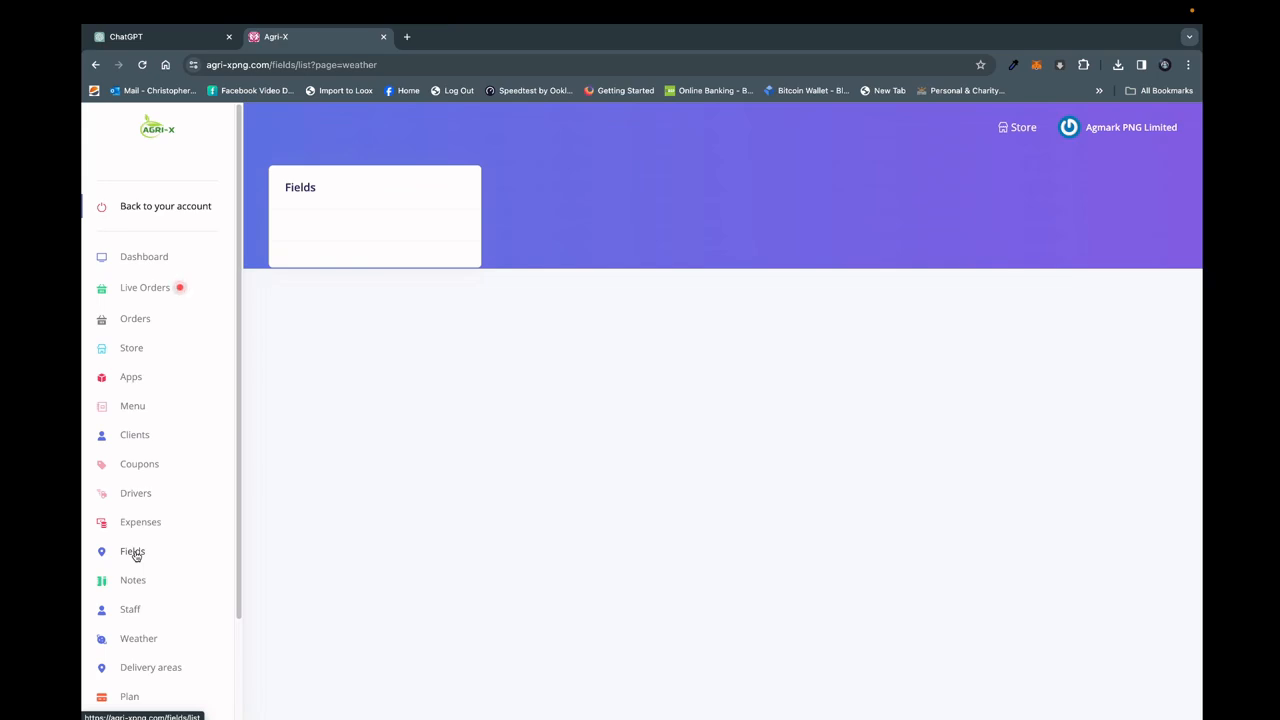
{"action": "left_click", "coordinate": [134, 645]}
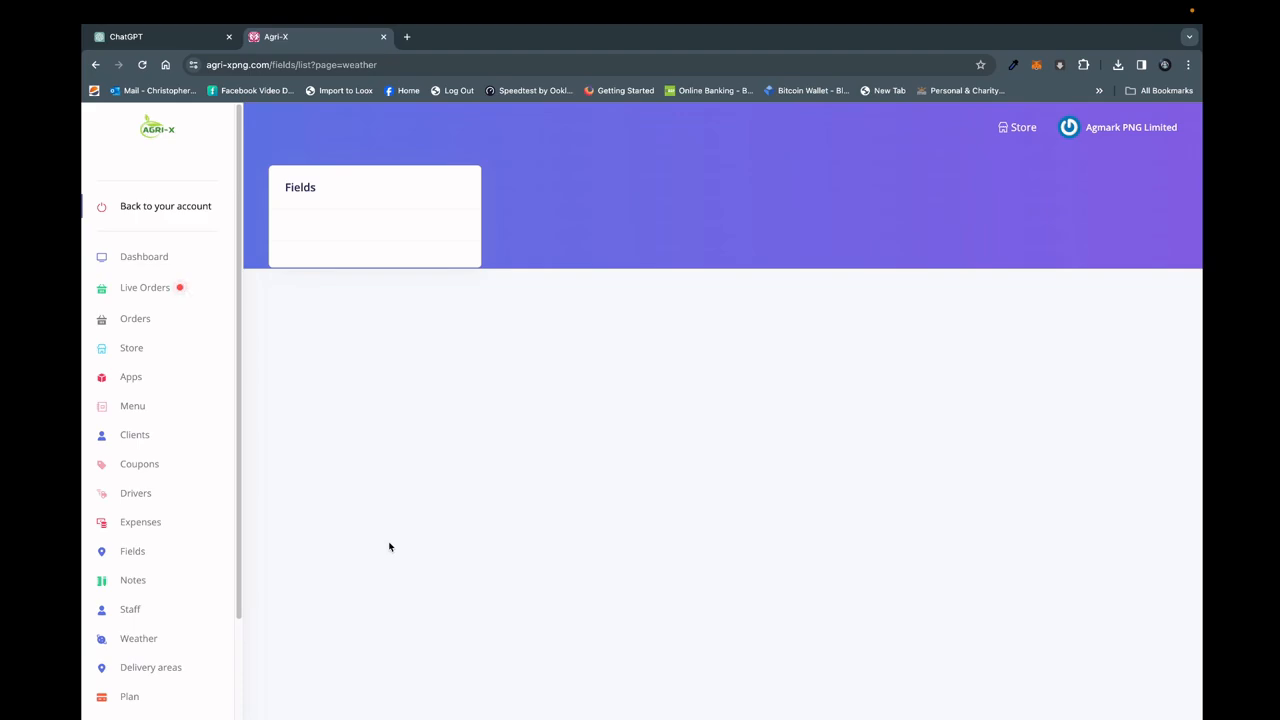
View the Notes map page and the Staff management form for adding new staff.
{"action": "left_click", "coordinate": [134, 585]}
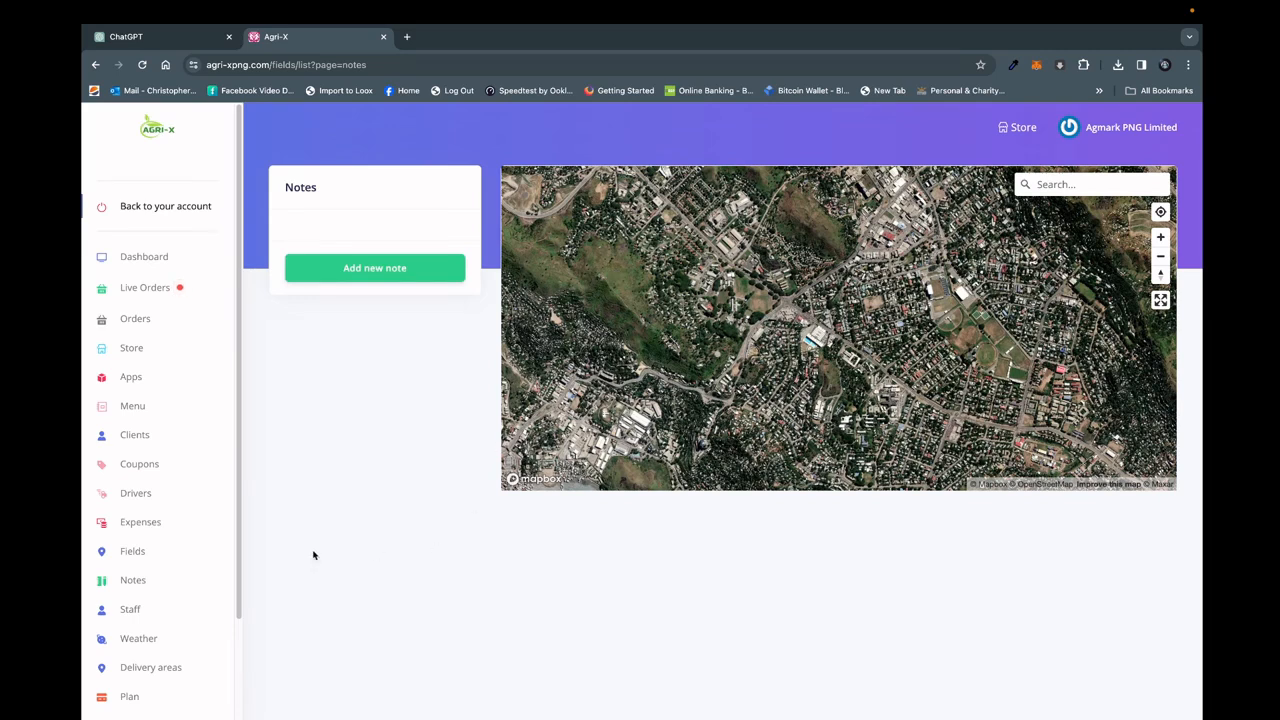
{"action": "left_click", "coordinate": [138, 611]}
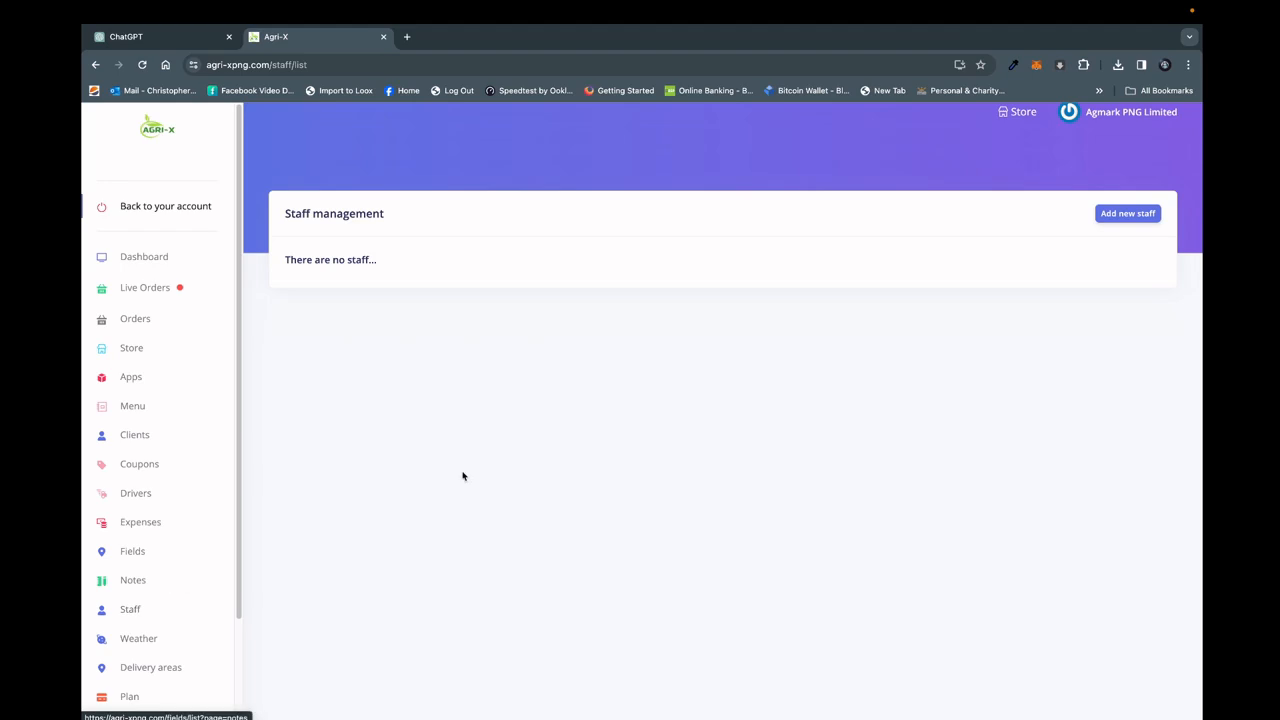
{"action": "left_click", "coordinate": [1118, 214]}
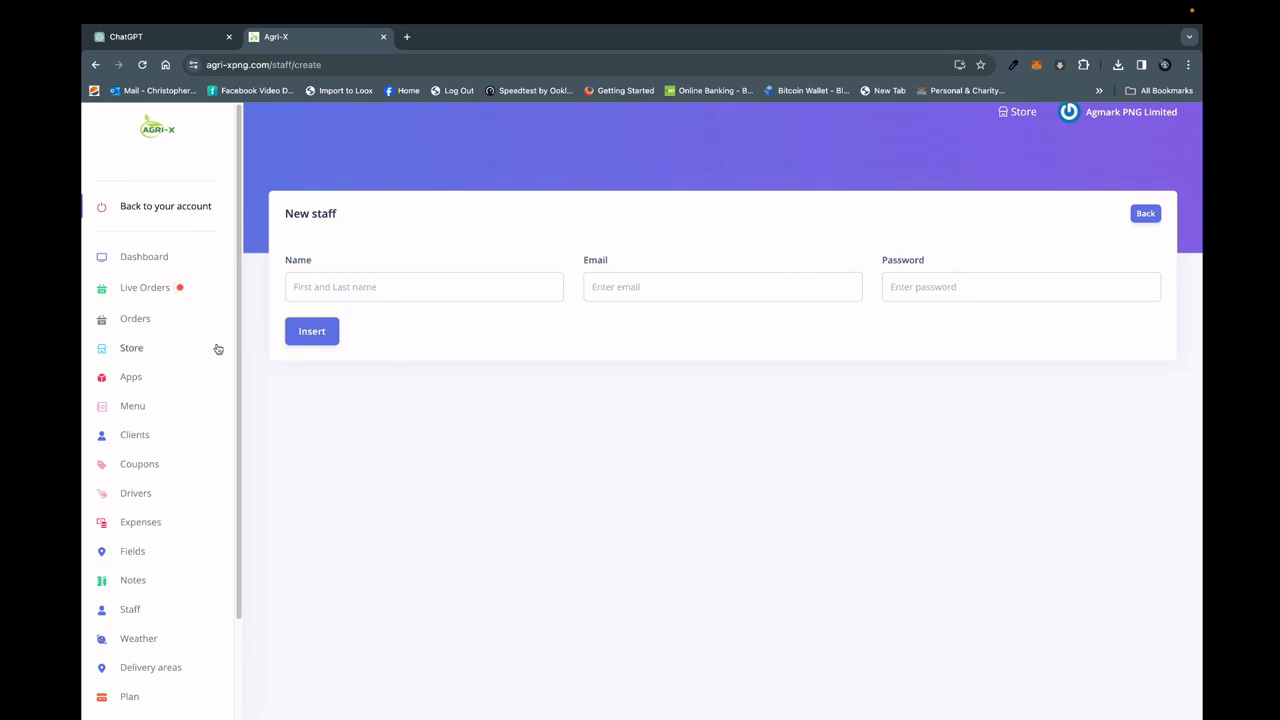
Review the store's delivery areas and open the form for adding a new delivery area.
{"action": "scroll", "coordinate": [228, 422], "scroll_direction": "down", "scroll_amount": 2}
{"action": "scroll", "coordinate": [226, 430], "scroll_direction": "down", "scroll_amount": 1}
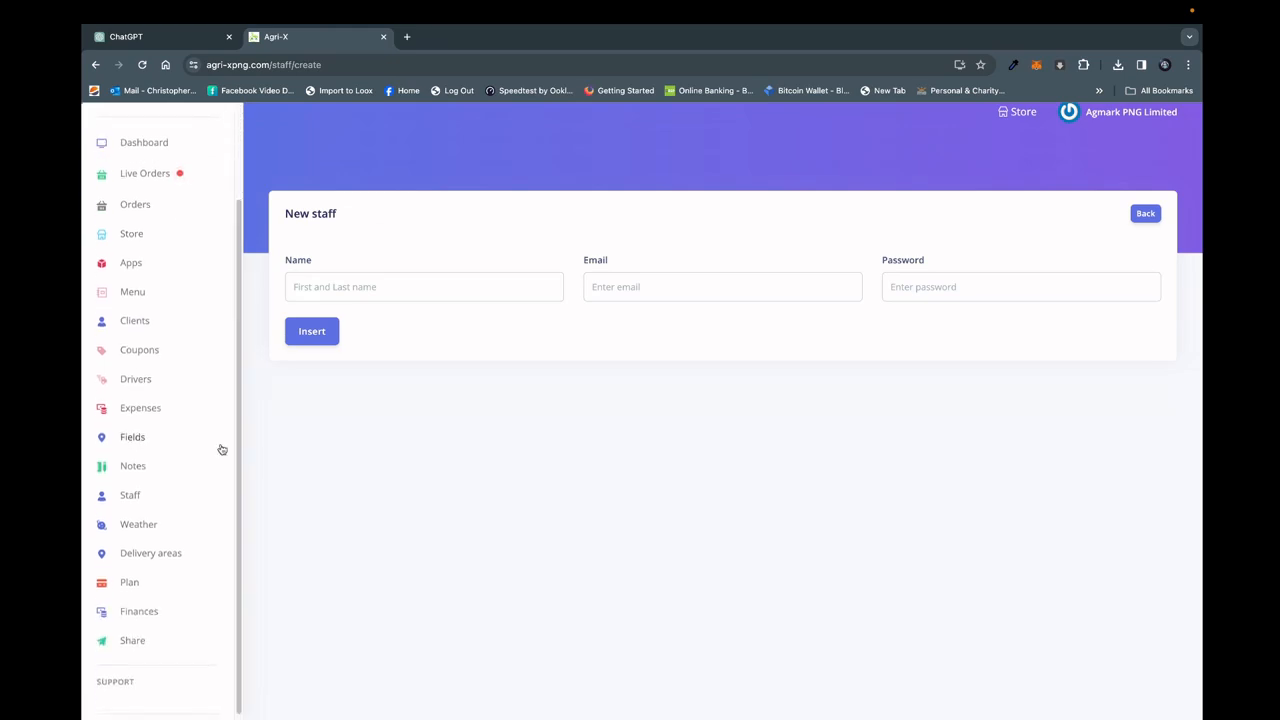
{"action": "left_click", "coordinate": [136, 556]}
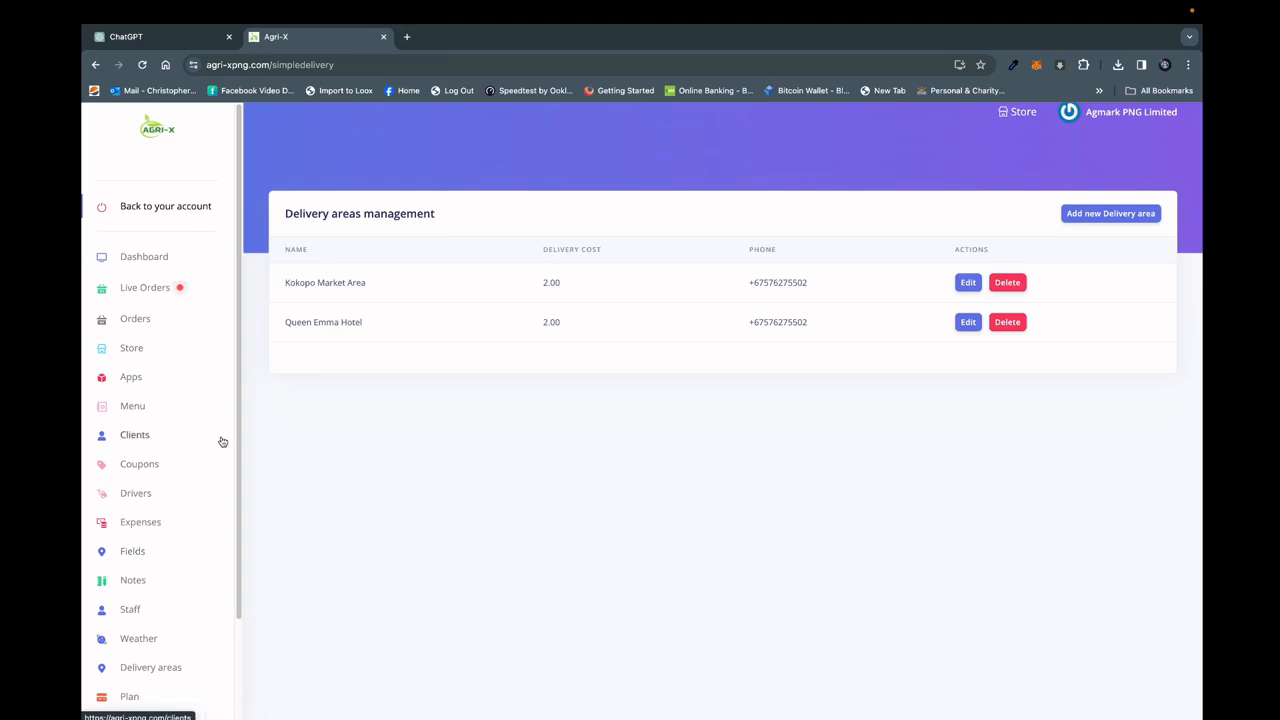
{"action": "left_click_drag", "start_coordinate": [238, 443], "coordinate": [229, 522]}
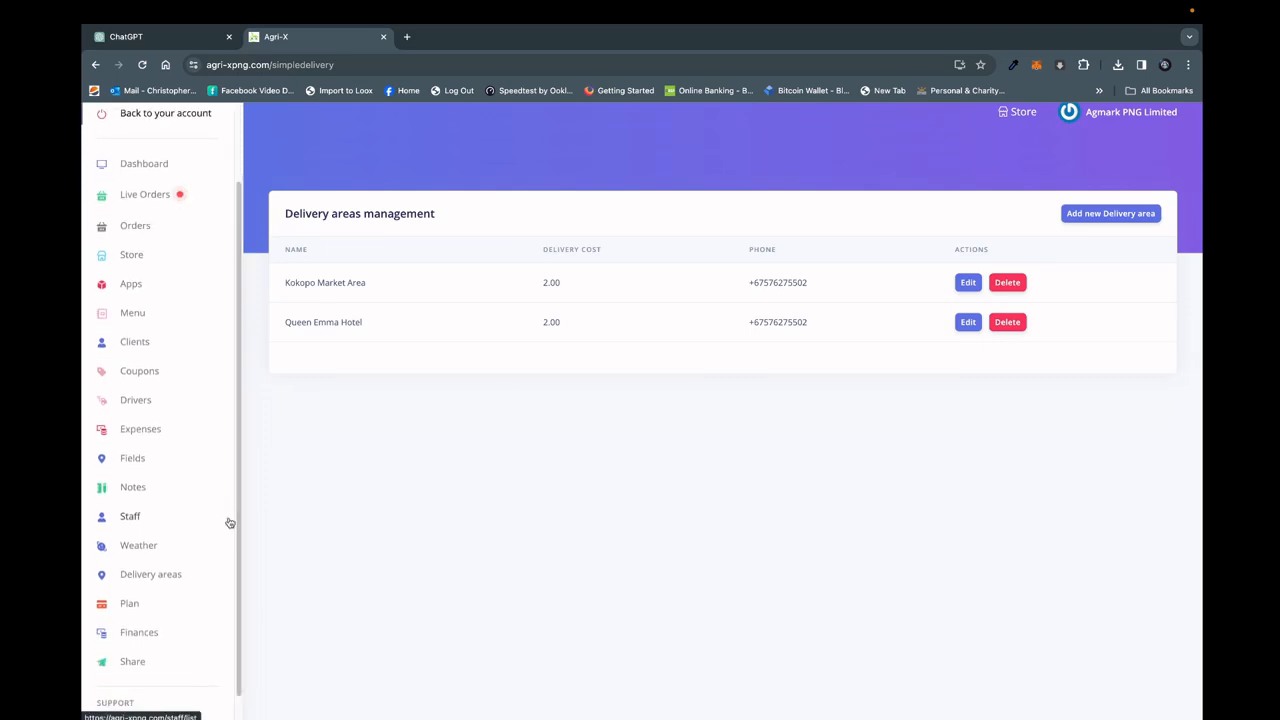
{"action": "left_click", "coordinate": [1075, 215]}
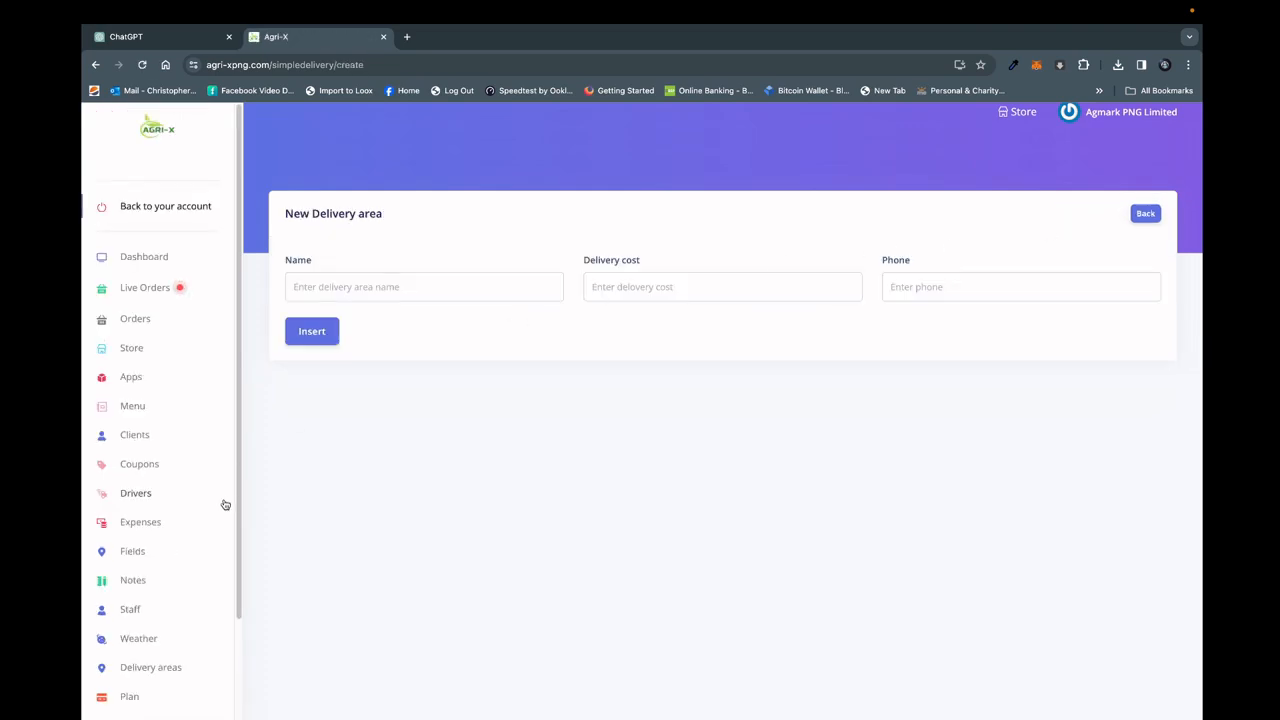
Examine the store's Finances page, from the fee information and Stripe connection to the orders table.
{"action": "left_click_drag", "start_coordinate": [237, 500], "coordinate": [231, 614]}
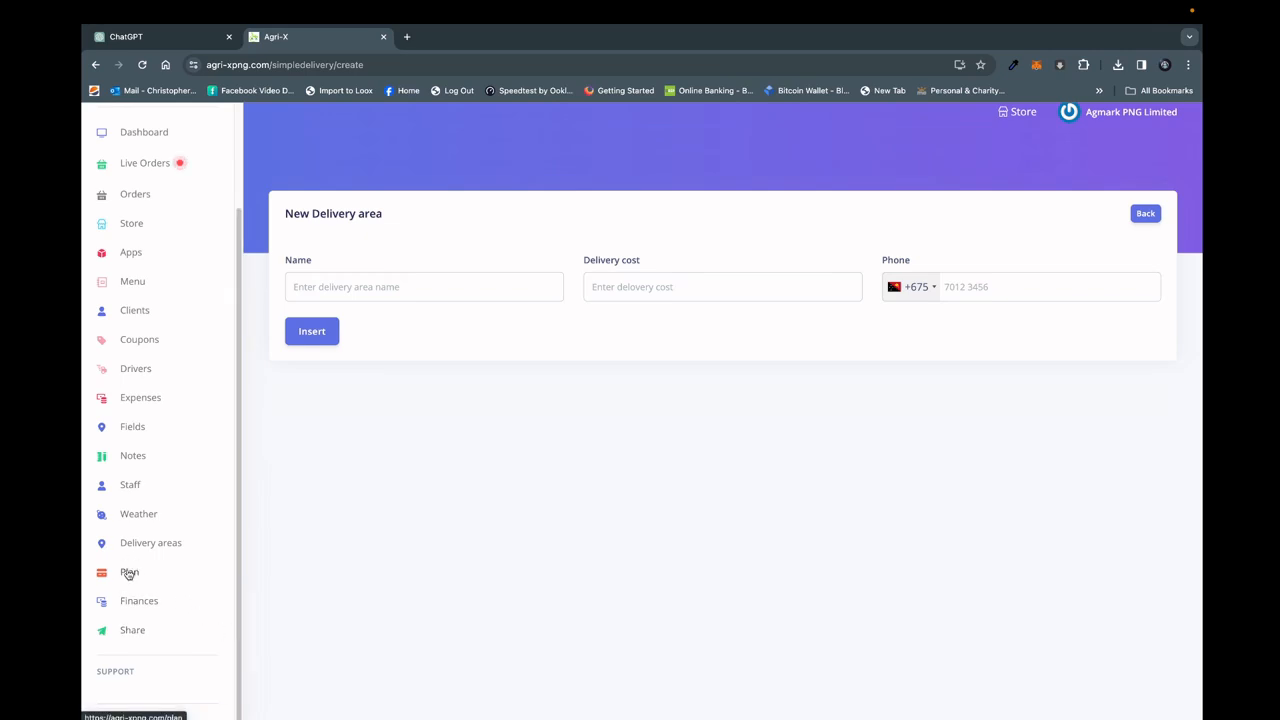
{"action": "left_click", "coordinate": [130, 601]}
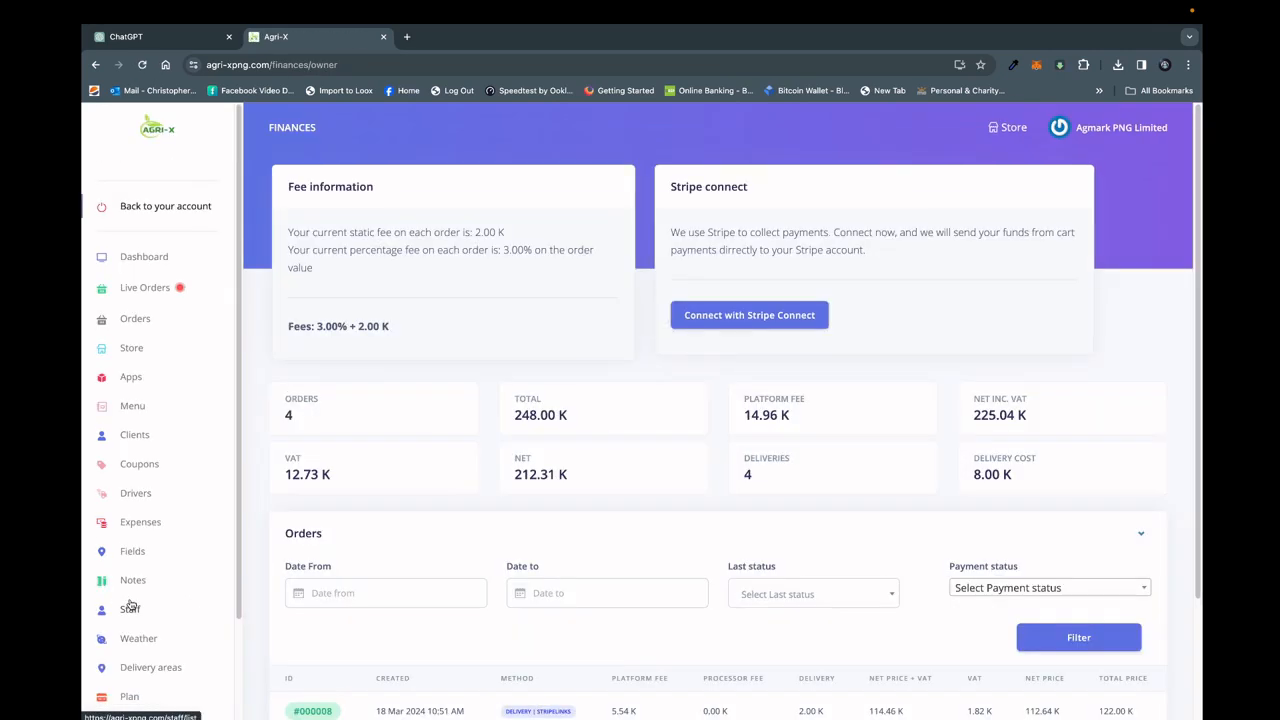
{"action": "left_click_drag", "start_coordinate": [1198, 266], "coordinate": [1195, 447]}
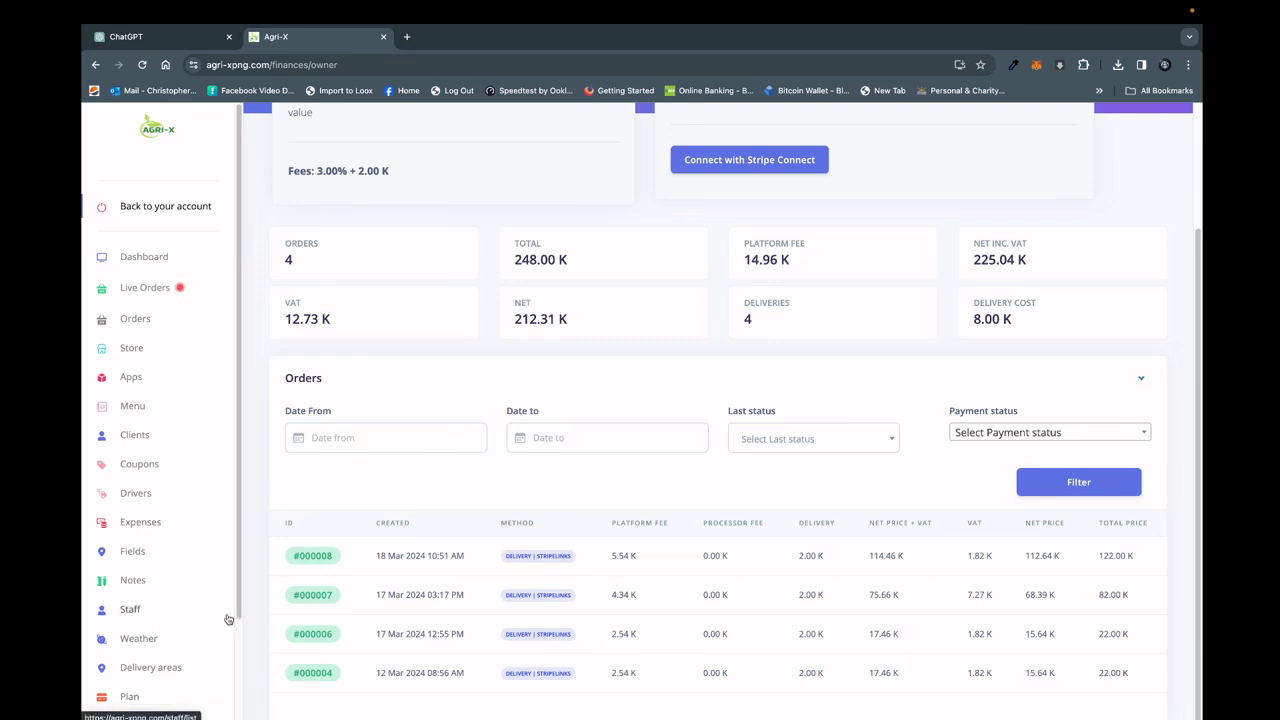
Open the store's Plan page and compare the features of the Lite, Pro and Premium plans.
{"action": "scroll", "coordinate": [230, 640], "scroll_direction": "down", "scroll_amount": 3}
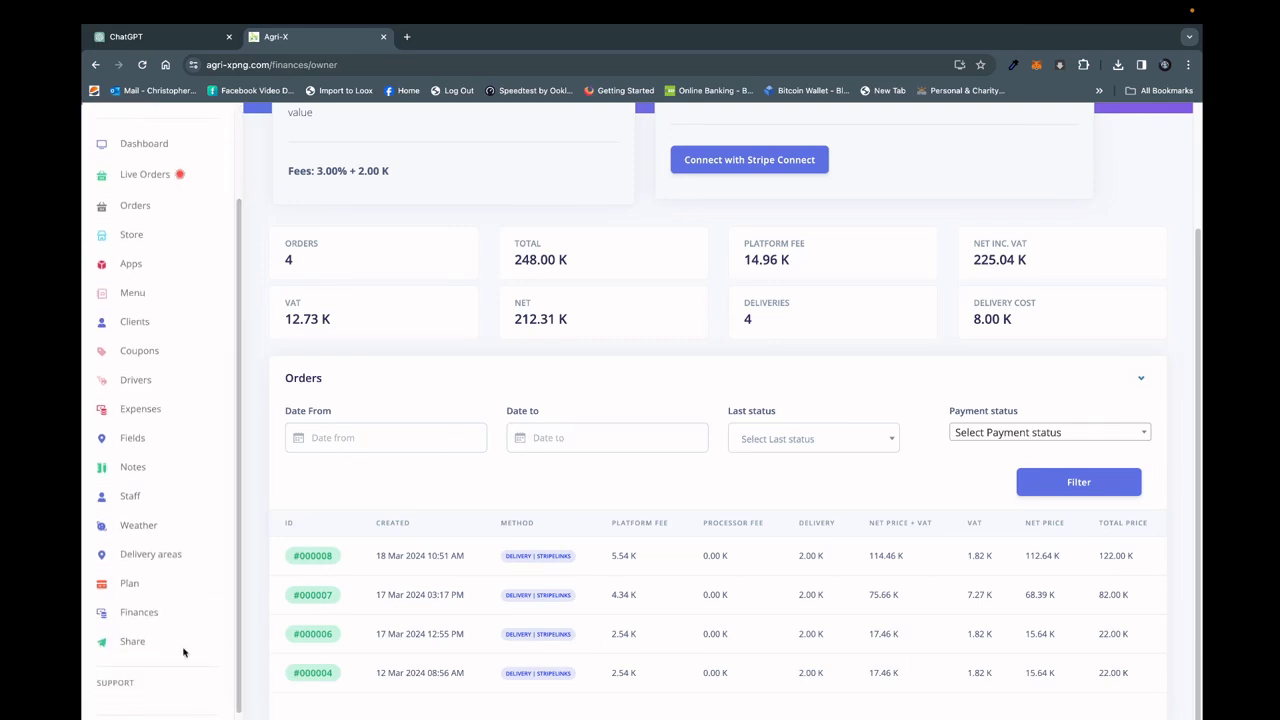
{"action": "left_click", "coordinate": [131, 585]}
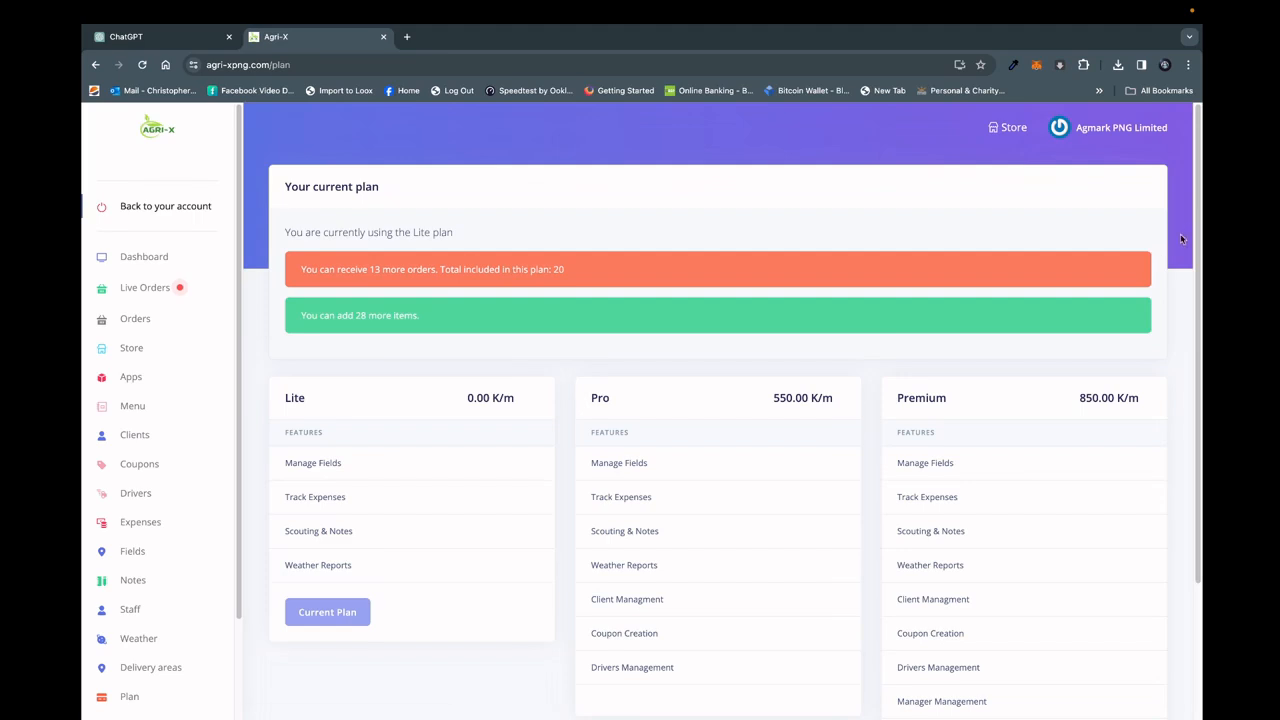
{"action": "scroll", "coordinate": [1196, 235], "scroll_direction": "down", "scroll_amount": 3}
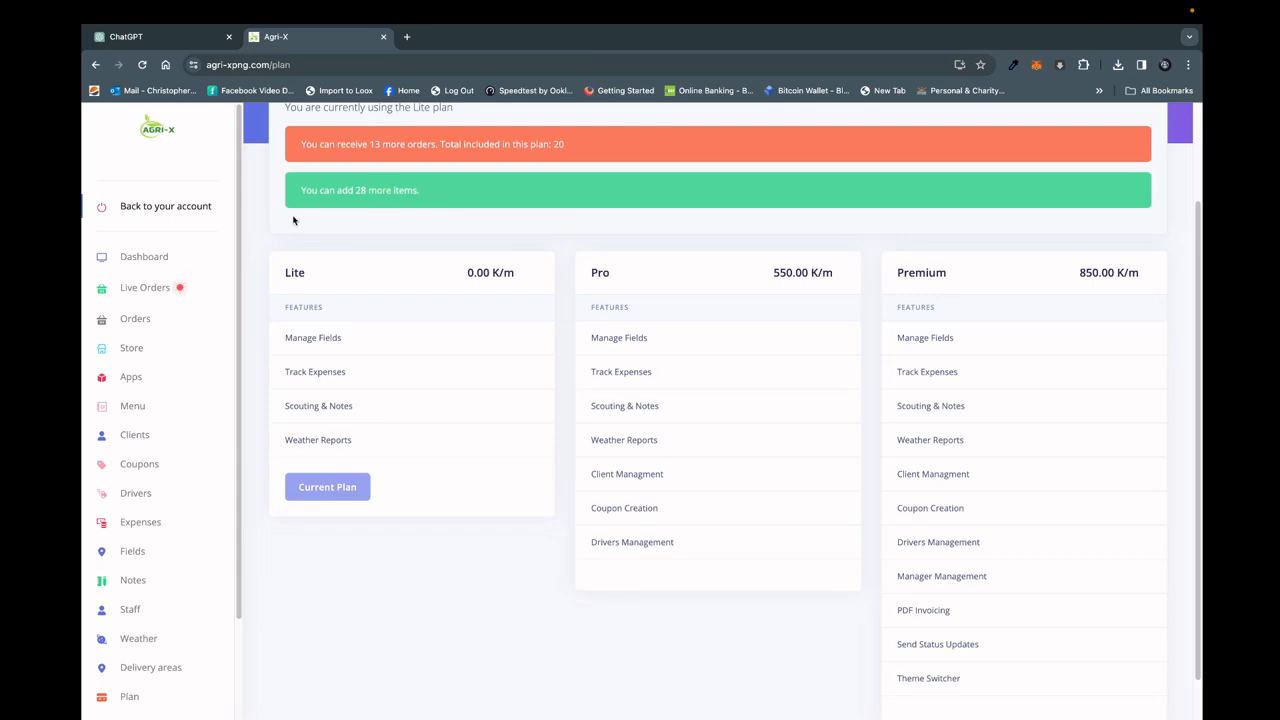
Return to the admin account, then open the Agmark PNG Limited shop from the featured clients on agri-xpng.com in a new tab.
{"action": "left_click", "coordinate": [184, 216]}
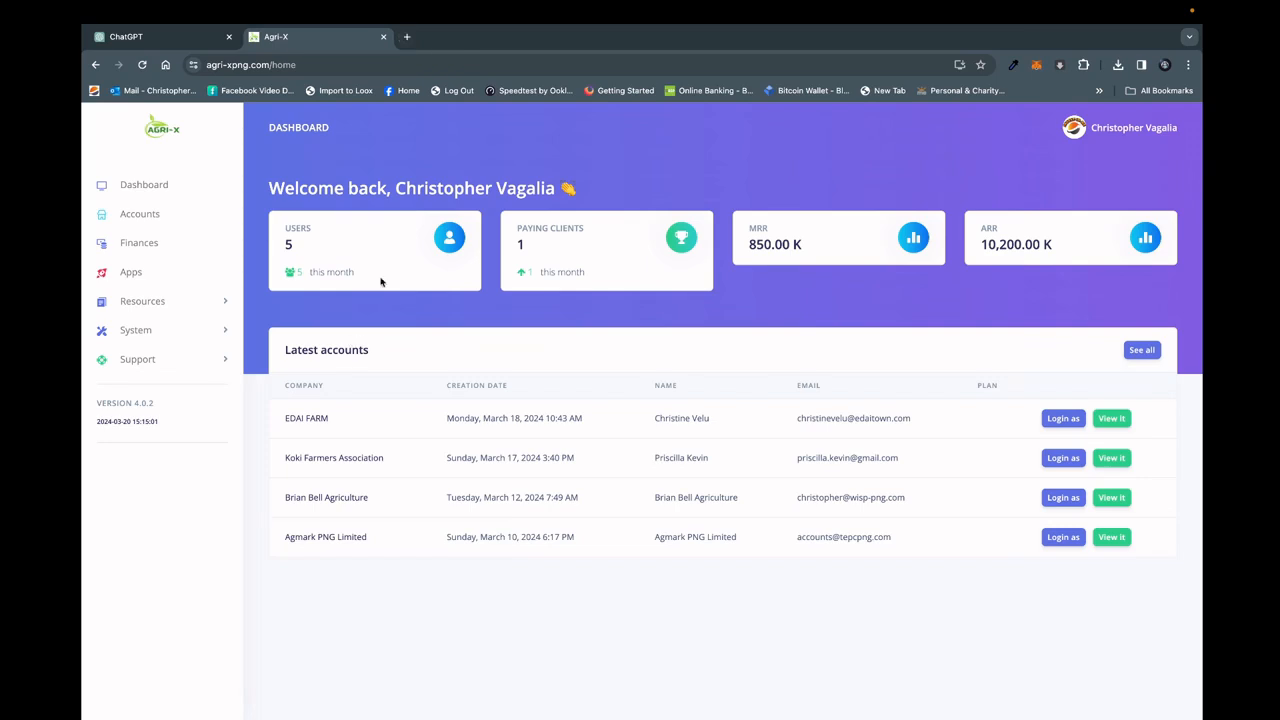
{"action": "left_click", "coordinate": [407, 38]}
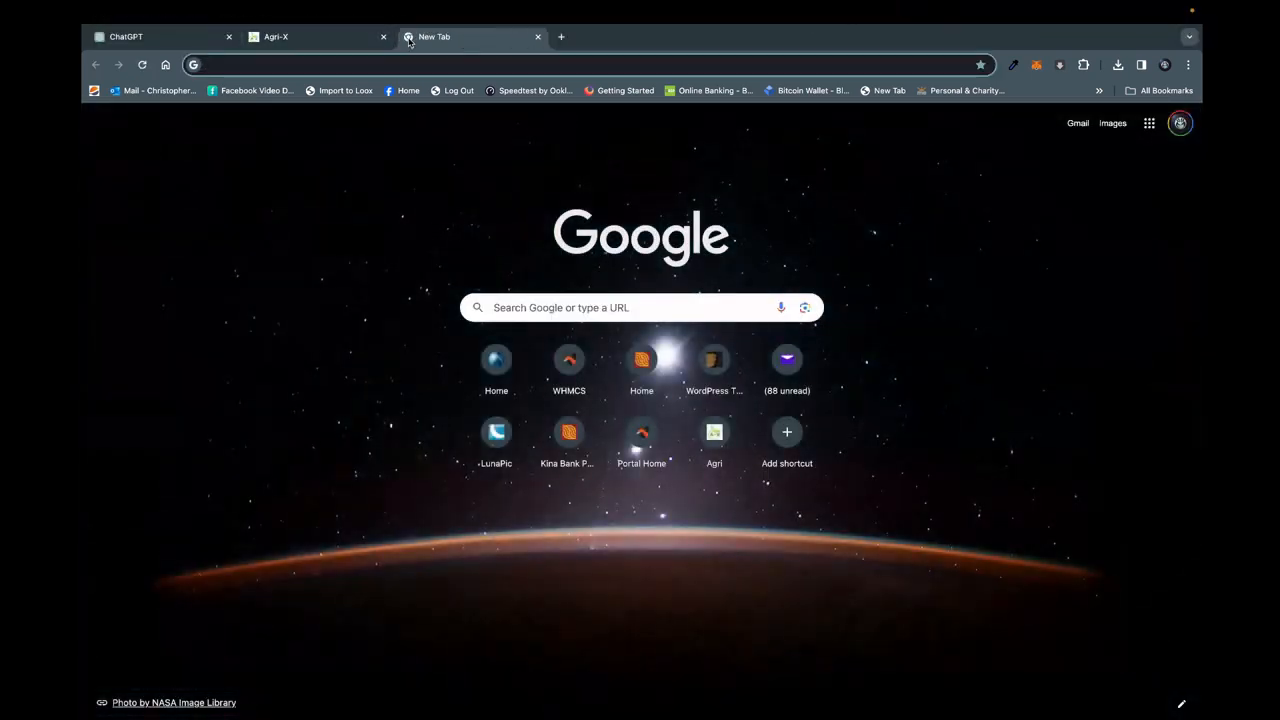
{"action": "type", "text": "agri-xpng.com"}
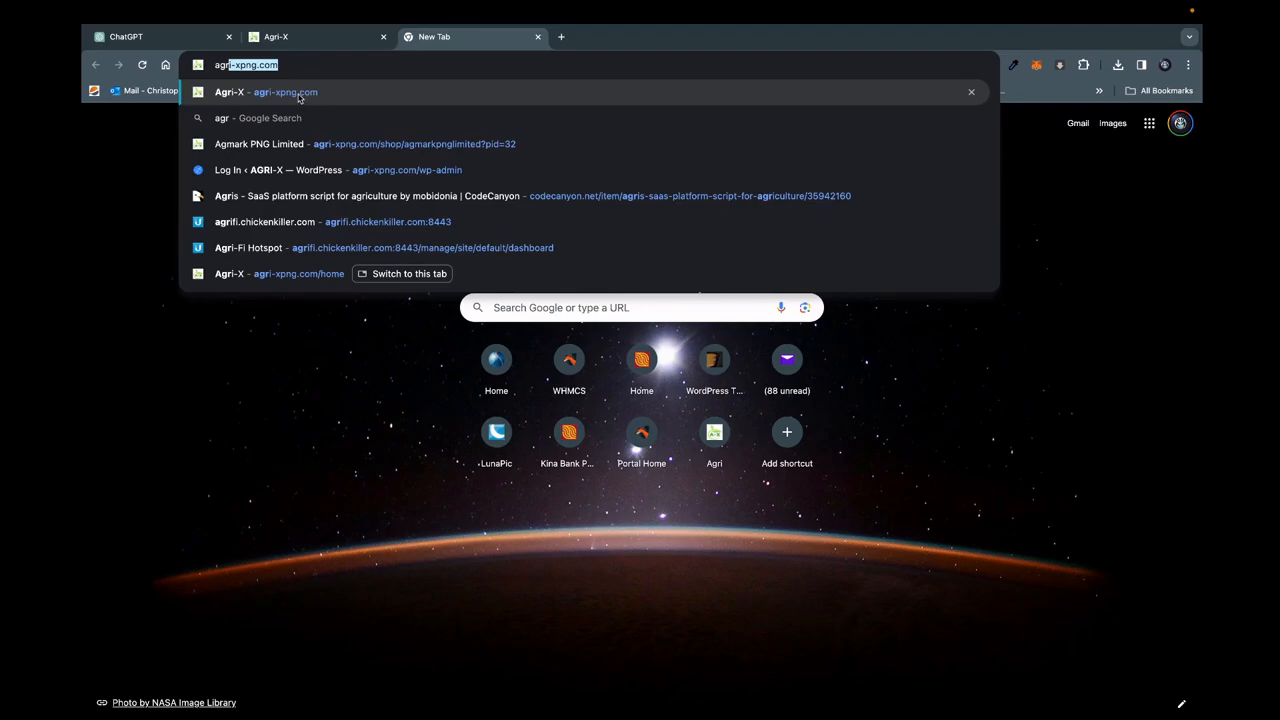
{"action": "left_click", "coordinate": [299, 96]}
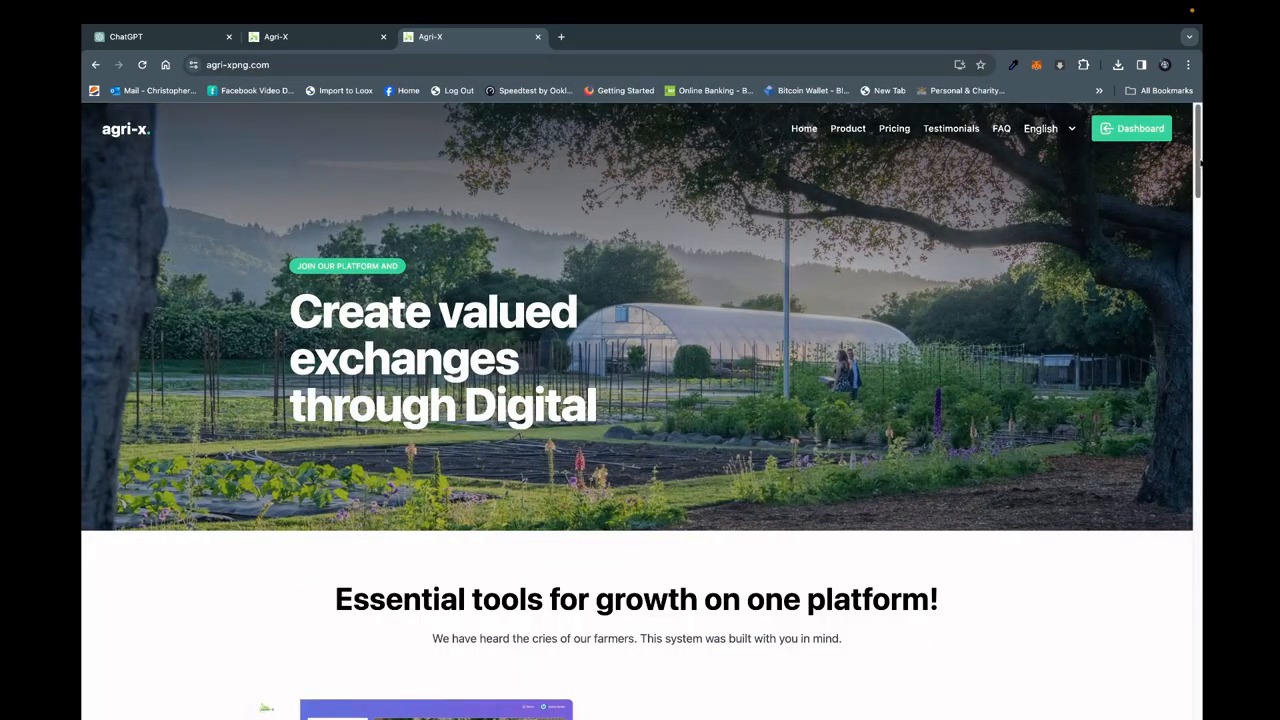
{"action": "scroll", "coordinate": [640, 410], "scroll_direction": "down", "scroll_amount": 10}
{"action": "scroll", "coordinate": [991, 460], "scroll_direction": "down", "scroll_amount": 5}
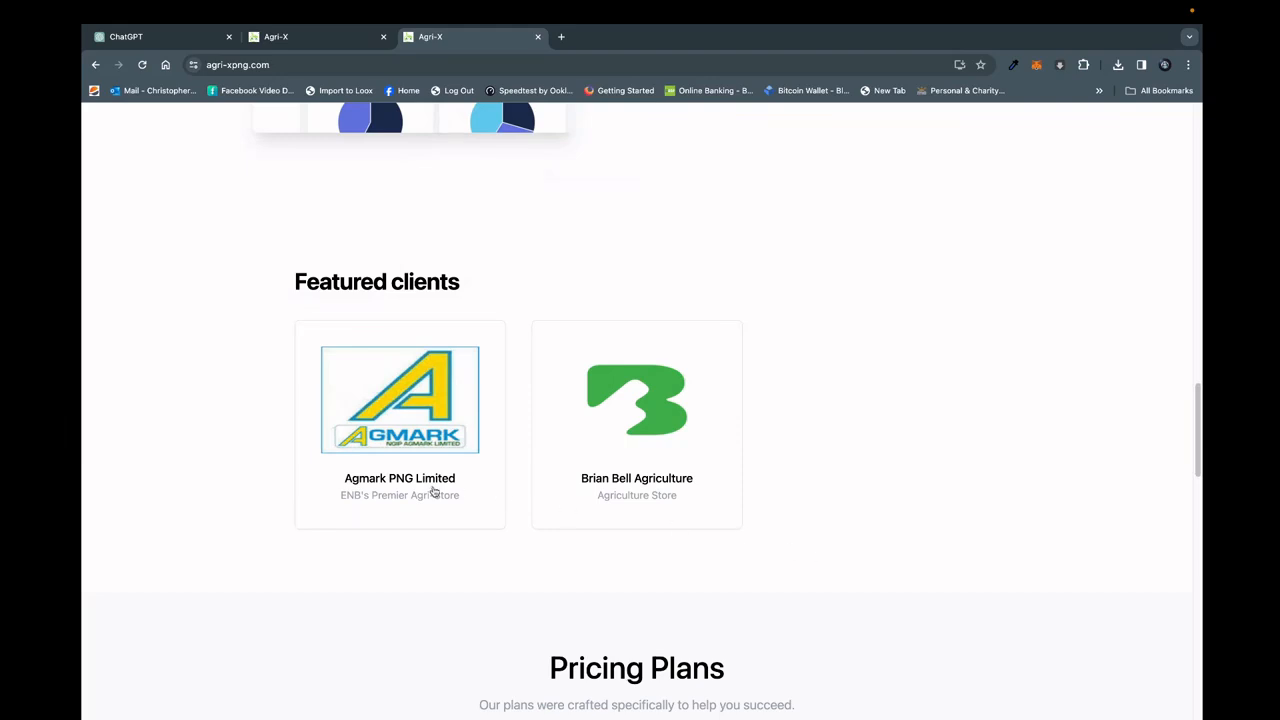
{"action": "left_click", "coordinate": [432, 490]}
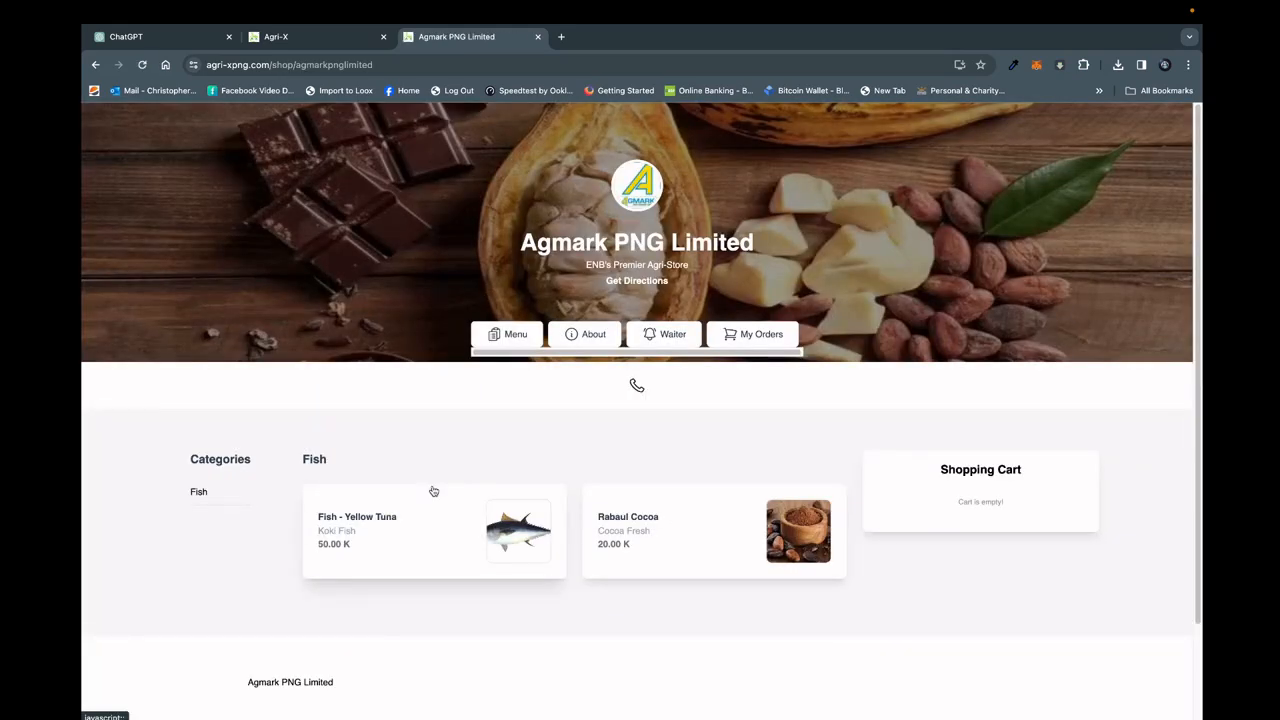
Add one Fish - Yellow Tuna and one Rabaul Cocoa to the shopping cart.
{"action": "left_click", "coordinate": [375, 519]}
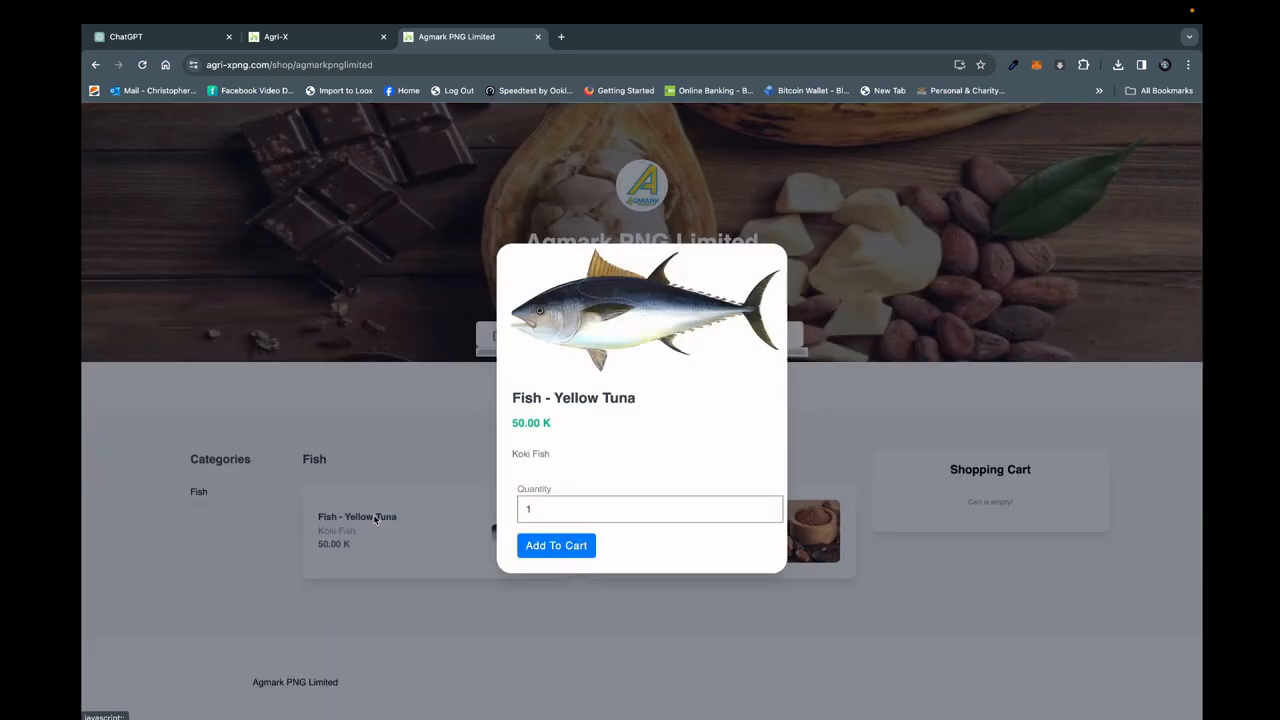
{"action": "left_click", "coordinate": [574, 548]}
{"action": "left_click", "coordinate": [832, 450]}
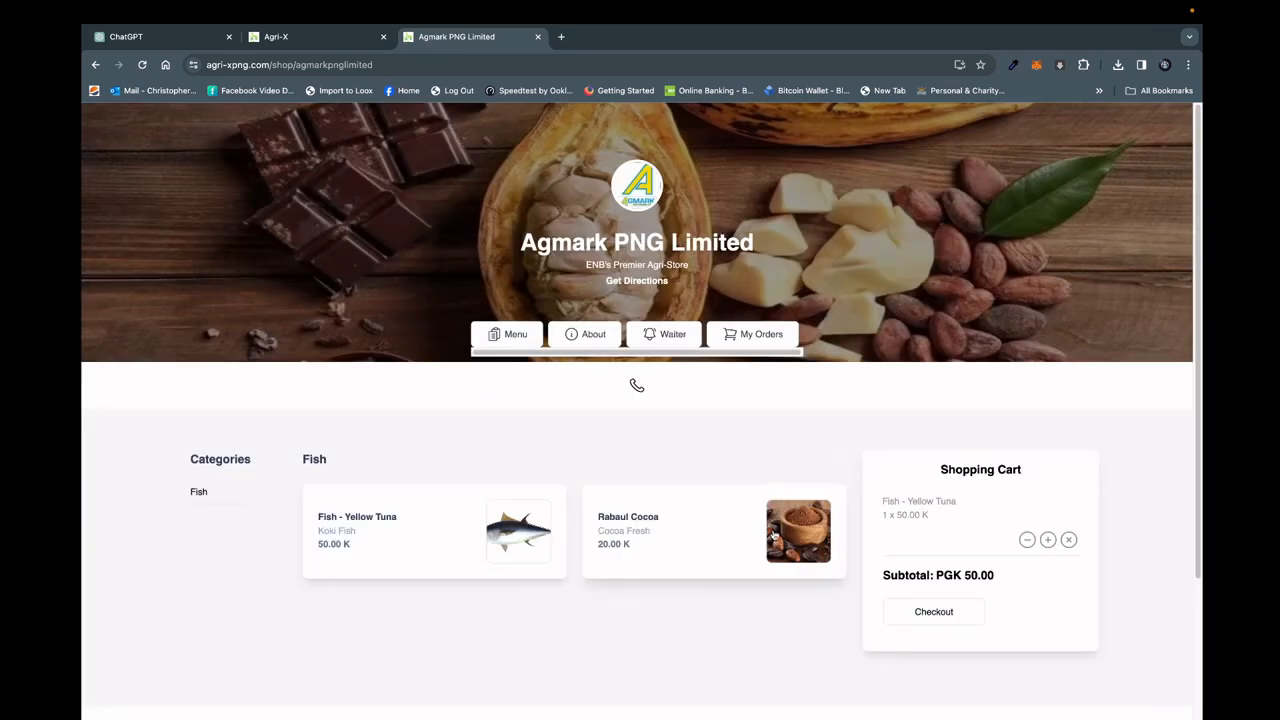
{"action": "left_click", "coordinate": [609, 528]}
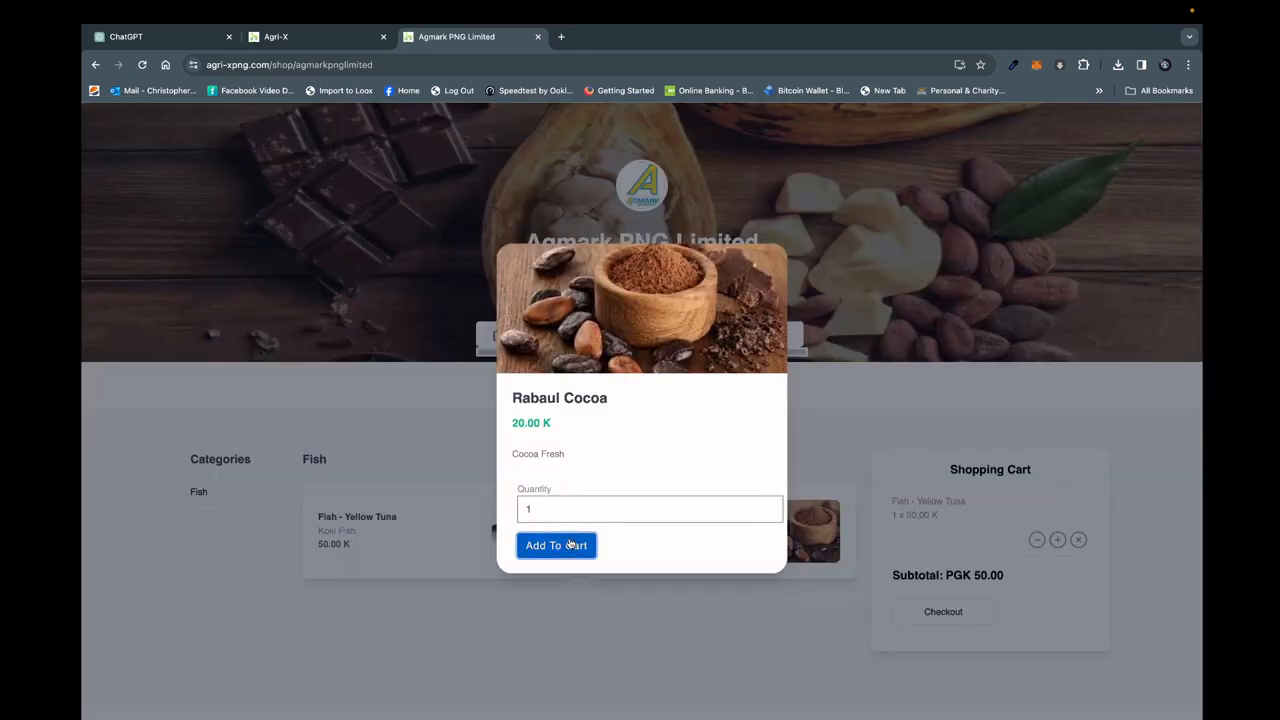
{"action": "left_click", "coordinate": [571, 544]}
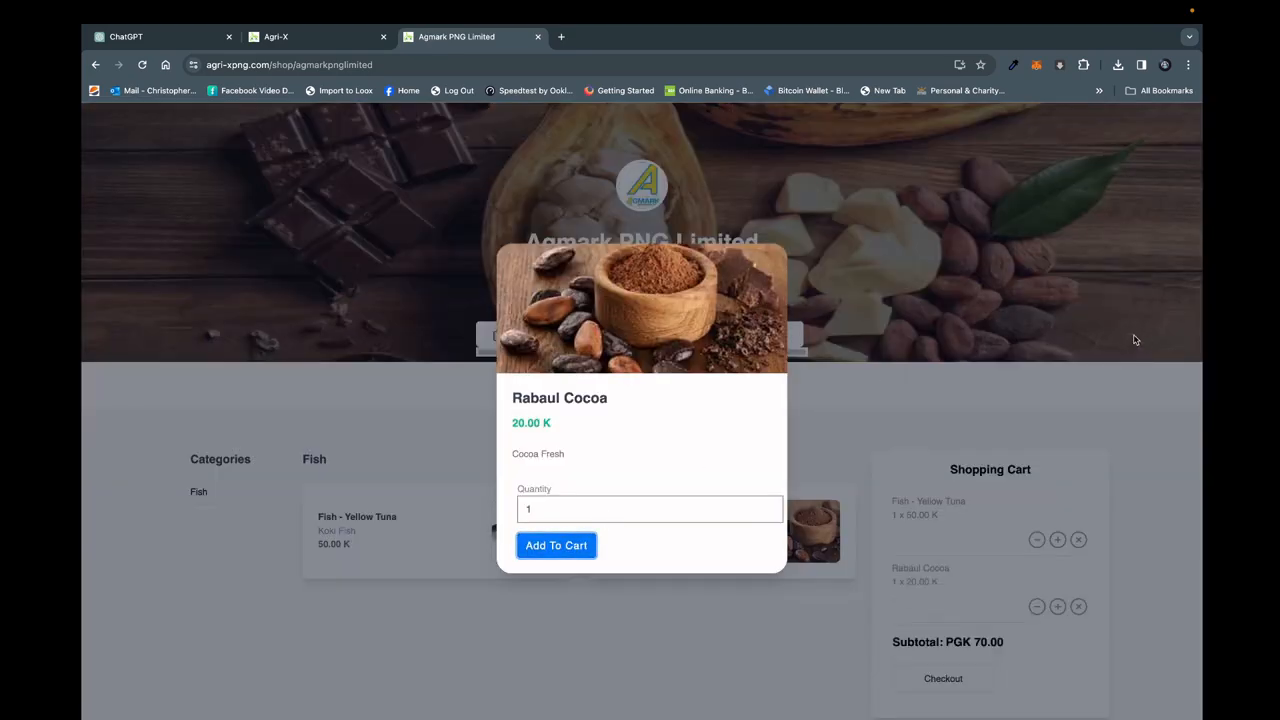
{"action": "left_click", "coordinate": [967, 387]}
Proceed to checkout and set the delivery time to 4:30 PM - 5:00 PM.
{"action": "scroll", "coordinate": [1189, 500], "scroll_direction": "down", "scroll_amount": 4}
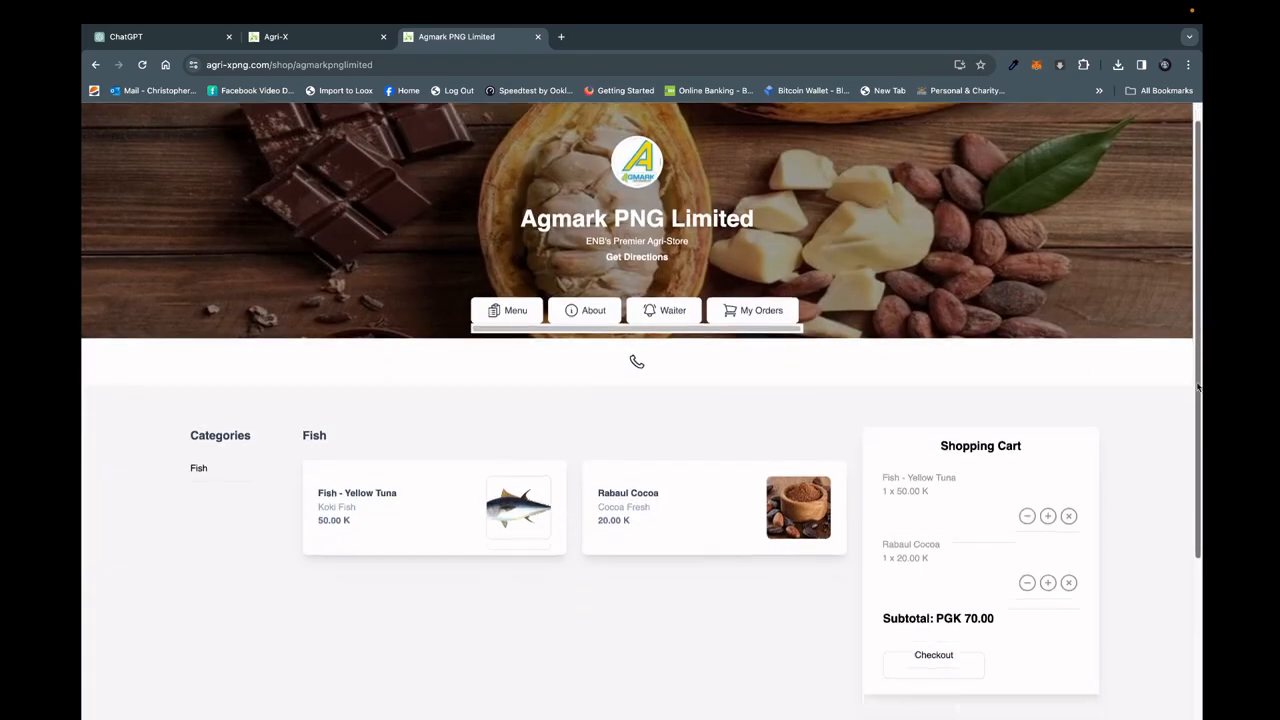
{"action": "left_click", "coordinate": [947, 484]}
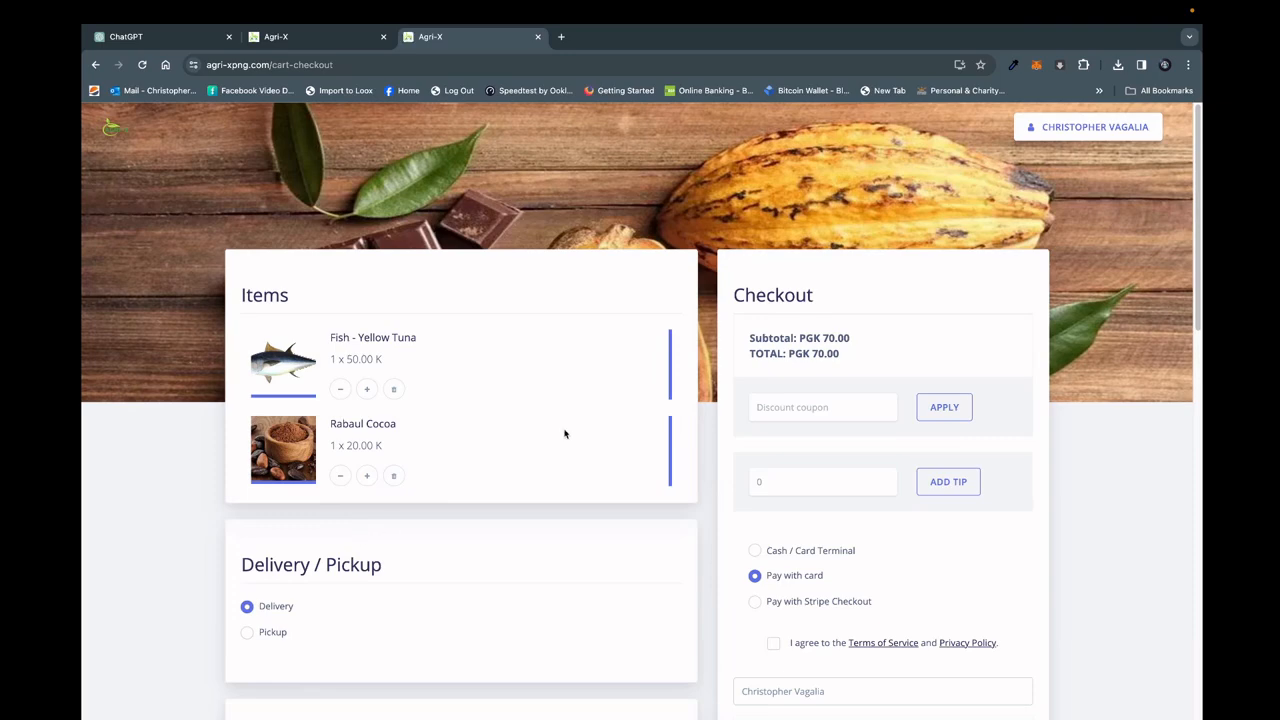
{"action": "scroll", "coordinate": [451, 240], "scroll_direction": "down", "scroll_amount": 4}
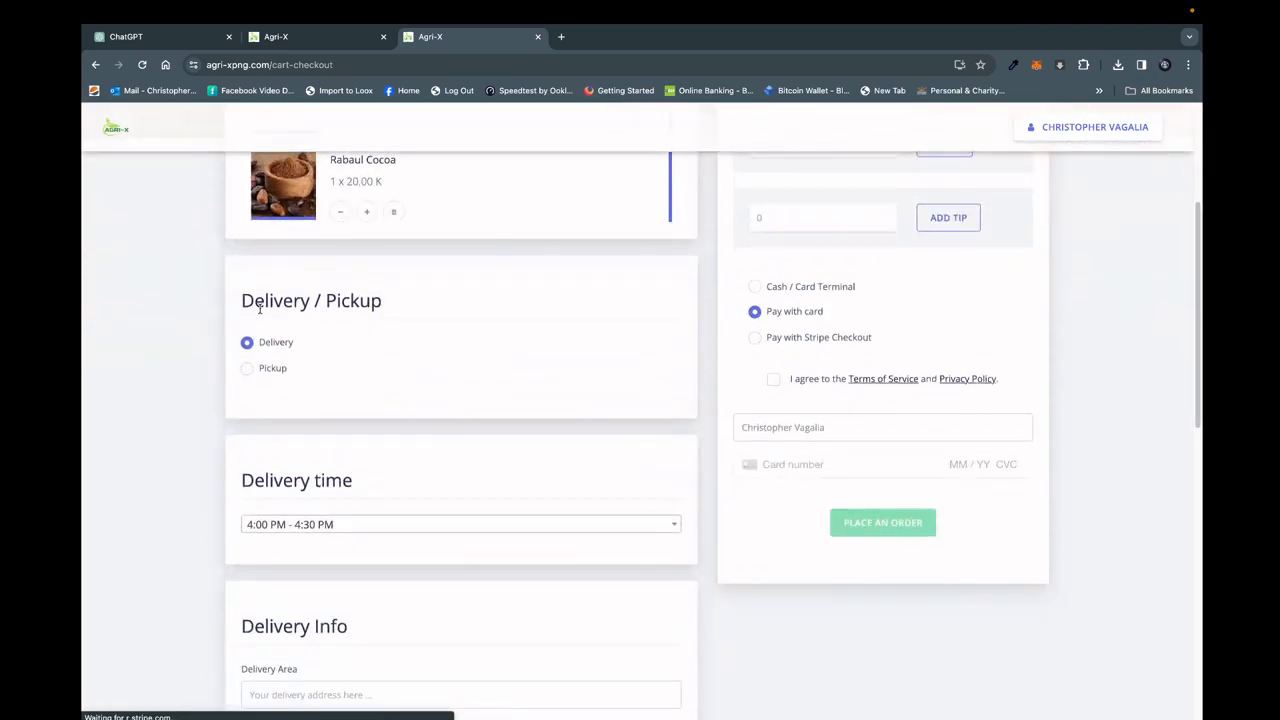
{"action": "left_click", "coordinate": [338, 522]}
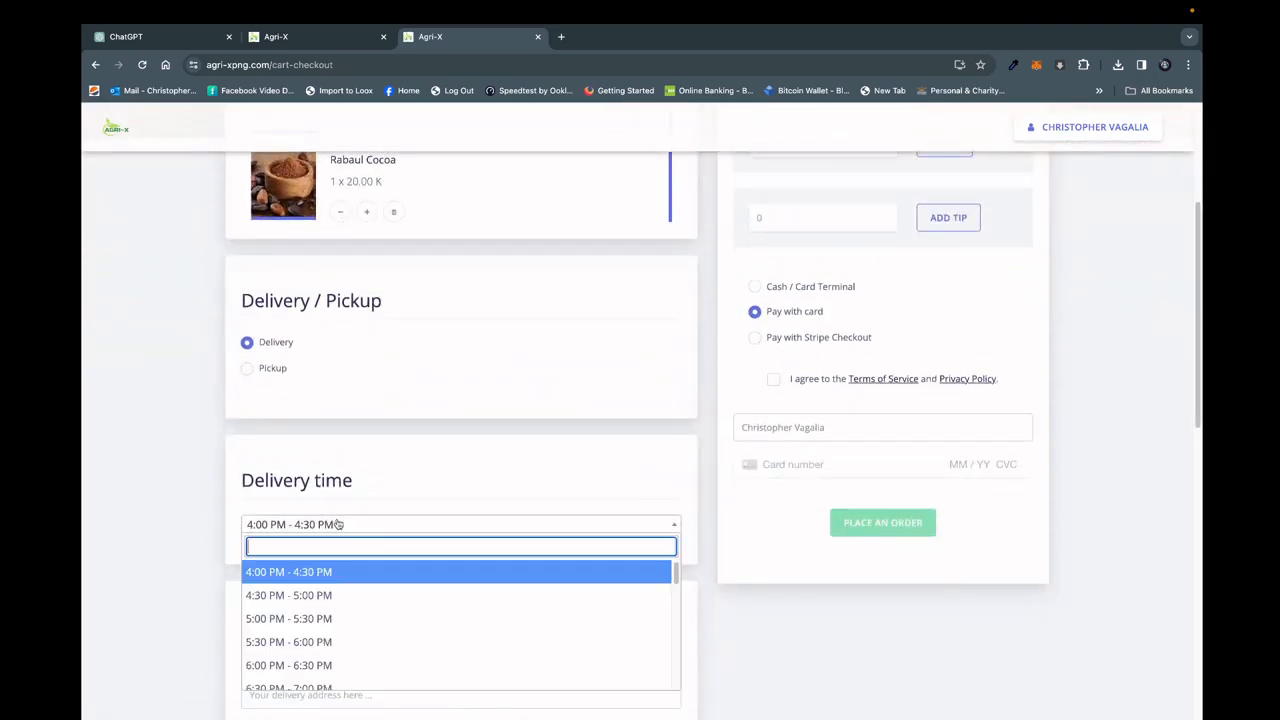
{"action": "left_click", "coordinate": [312, 596]}
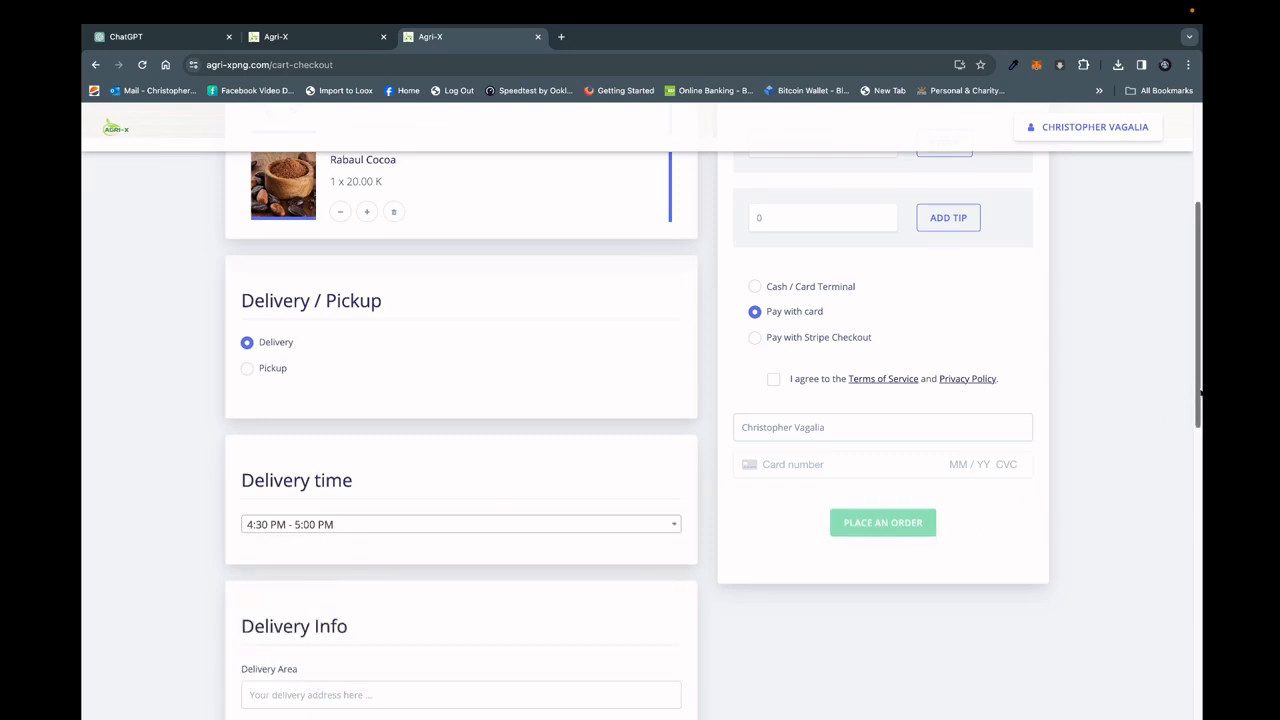
Enter Kokopo Market Area as the delivery address and select Kokopo Market Area as the delivery area.
{"action": "scroll", "coordinate": [1160, 442], "scroll_direction": "down", "scroll_amount": 4}
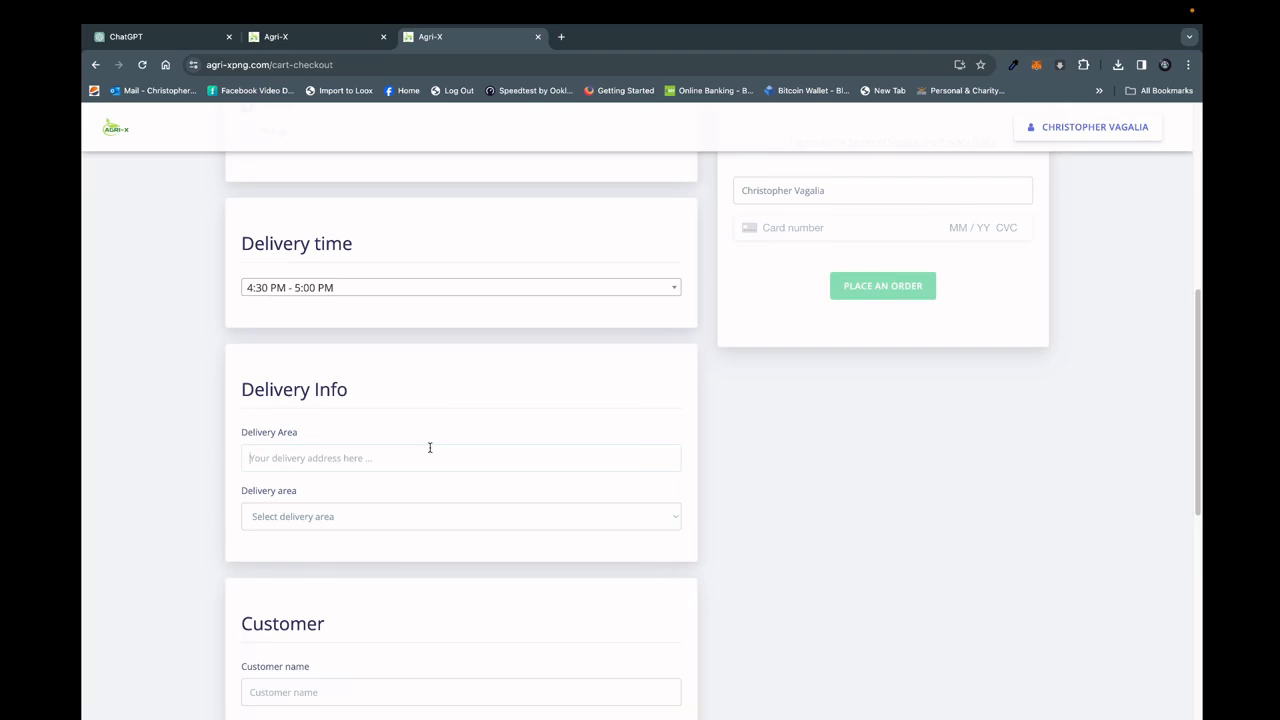
{"action": "left_click", "coordinate": [430, 447]}
{"action": "type", "text": "Kokopo Market Area"}
{"action": "left_click", "coordinate": [378, 517]}
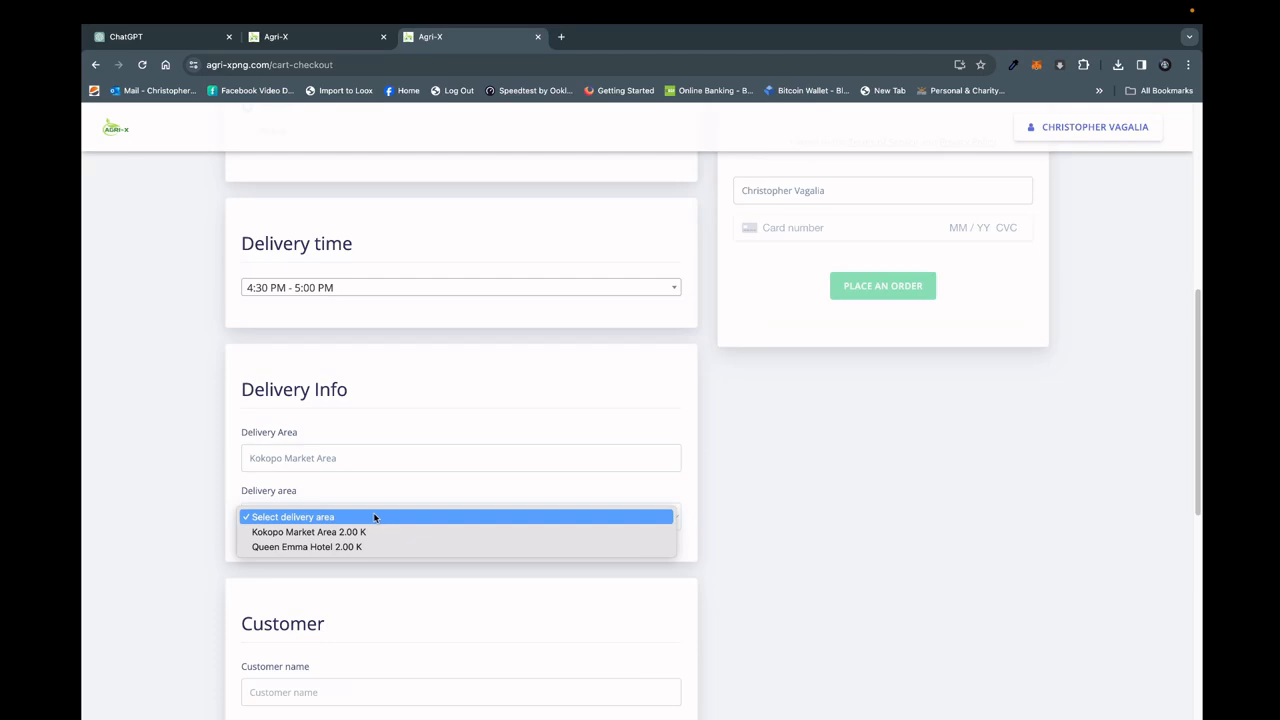
{"action": "left_click", "coordinate": [355, 532]}
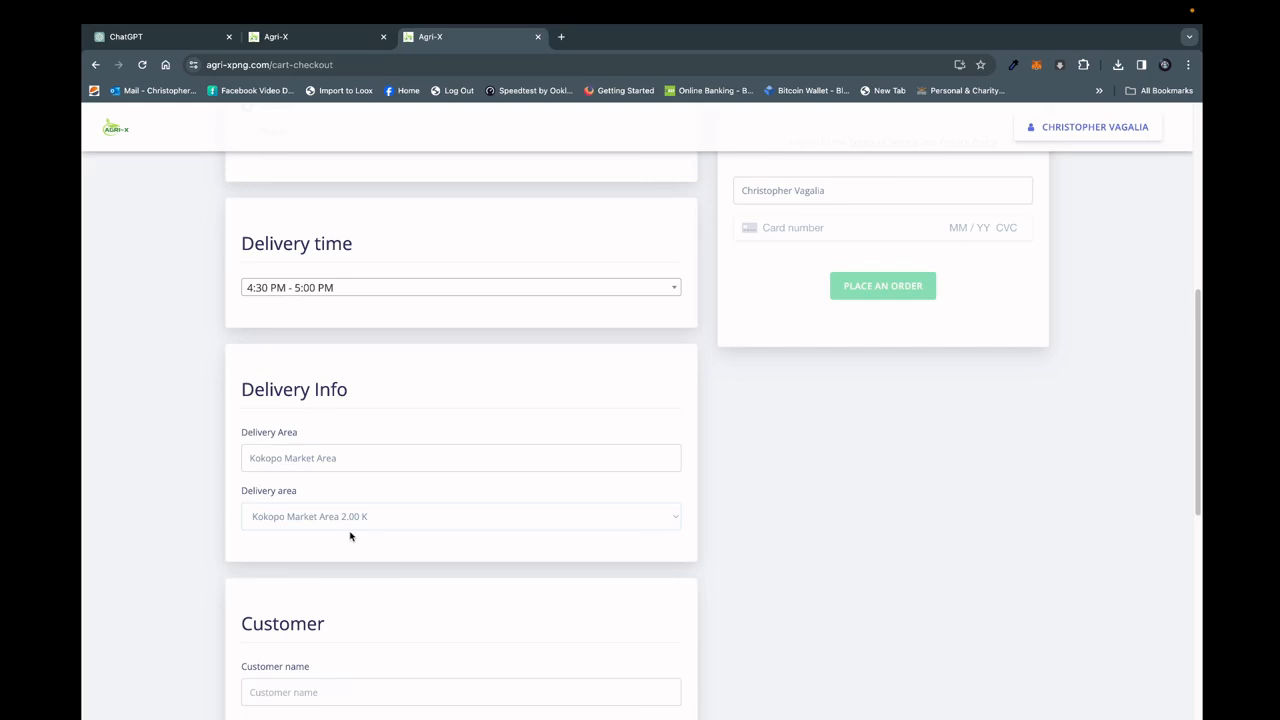
Fill in the customer's name and phone number from a saved contact suggestion.
{"action": "left_click_drag", "start_coordinate": [1196, 333], "coordinate": [1197, 342]}
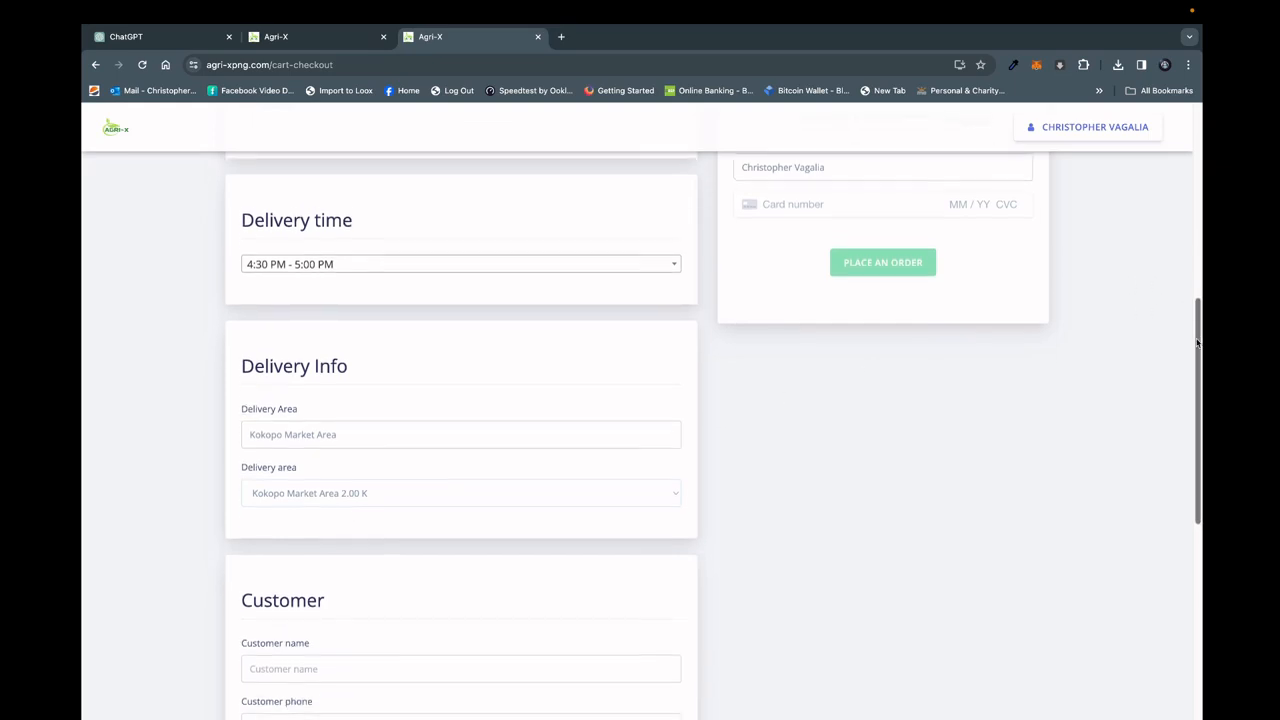
{"action": "scroll", "coordinate": [707, 359], "scroll_direction": "down", "scroll_amount": 2}
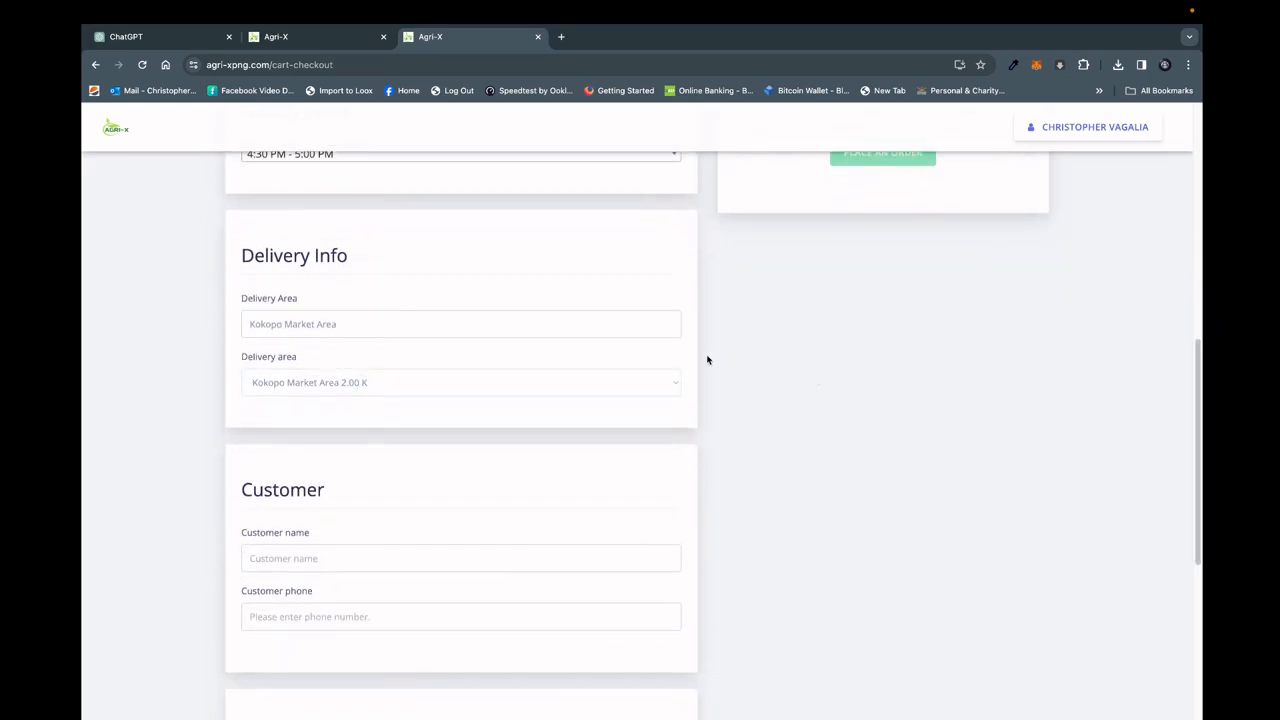
{"action": "left_click", "coordinate": [548, 565]}
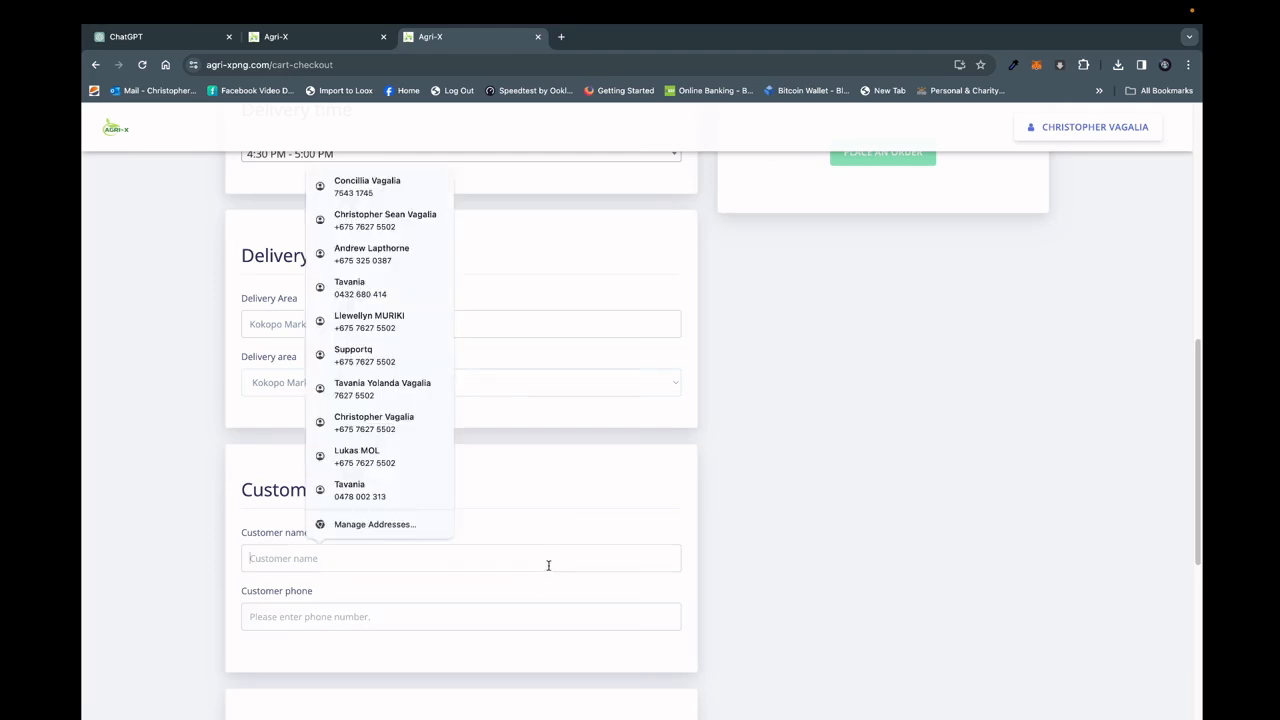
{"action": "left_click", "coordinate": [411, 220]}
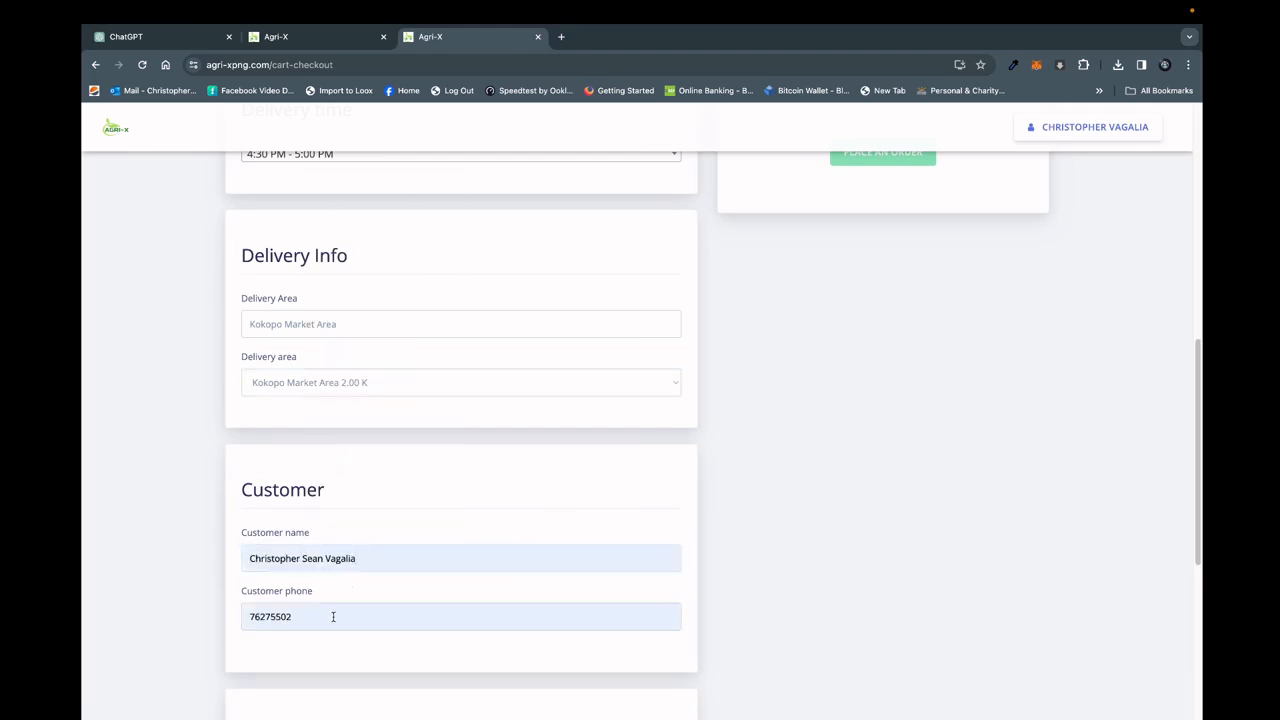
Review the order total, discount coupon field and tip field in the checkout summary.
{"action": "left_click_drag", "start_coordinate": [1192, 364], "coordinate": [1200, 251]}
{"action": "scroll", "coordinate": [880, 392], "scroll_direction": "up", "scroll_amount": 3}
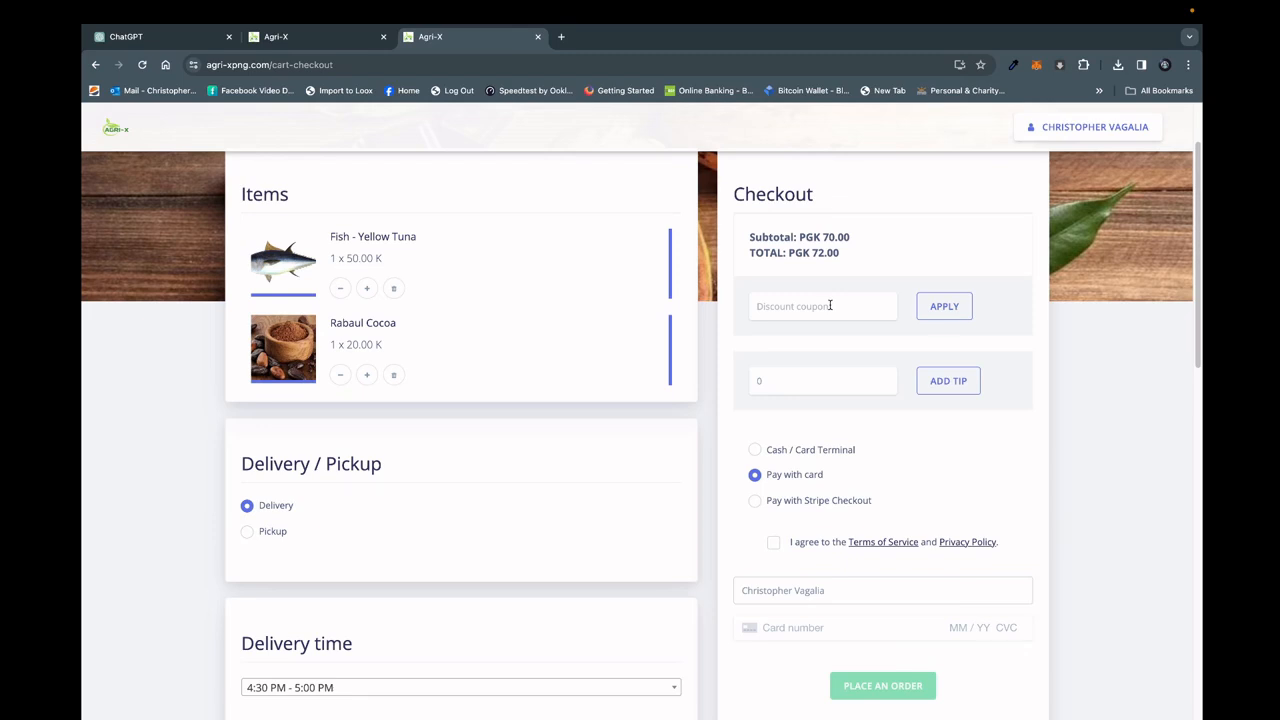
{"action": "left_click", "coordinate": [830, 305]}
{"action": "left_click", "coordinate": [804, 386]}
Compare the cash and Stripe payment options, choose Pay with Stripe Checkout, accept the terms and proceed to the payment page.
{"action": "left_click", "coordinate": [755, 501]}
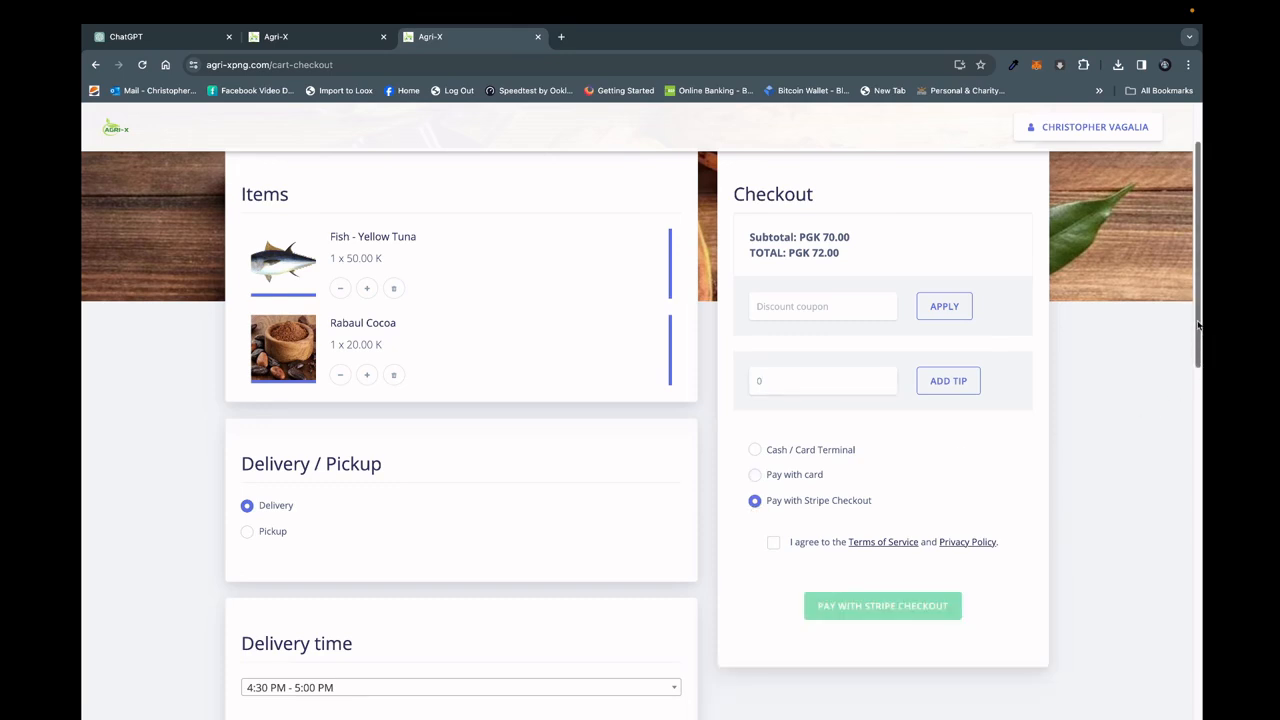
{"action": "left_click_drag", "start_coordinate": [1198, 325], "coordinate": [1199, 375]}
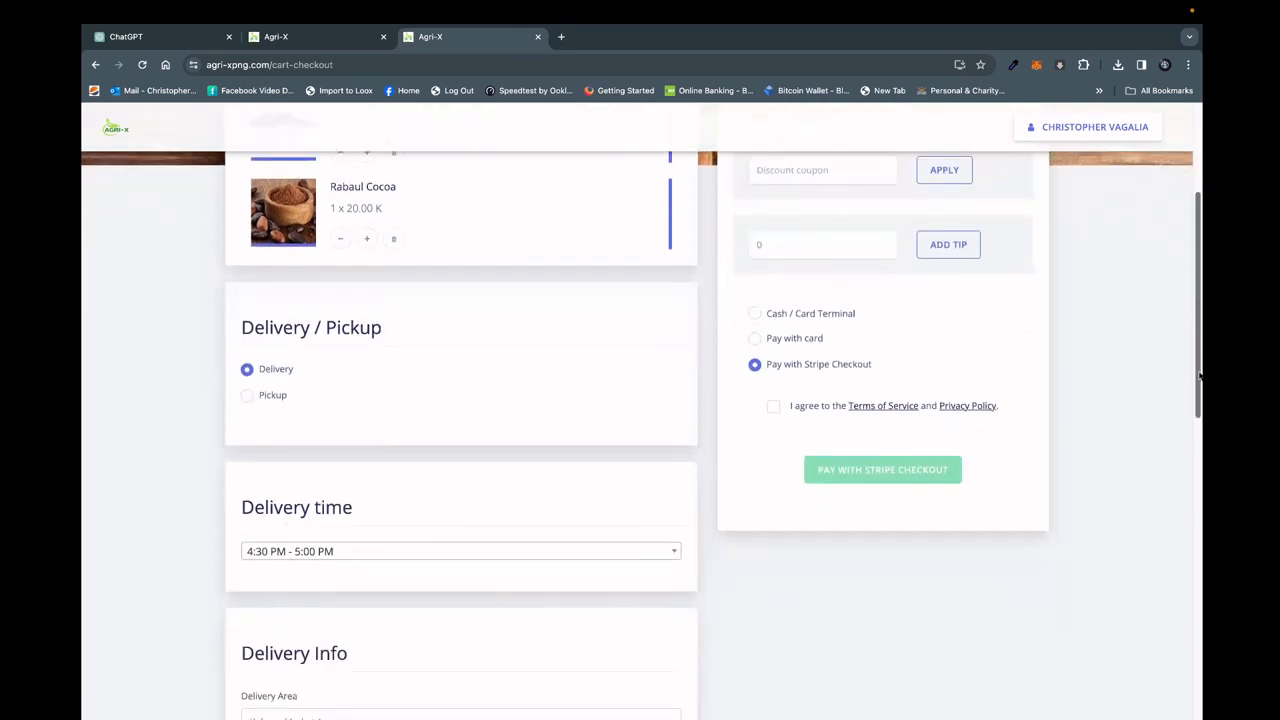
{"action": "left_click", "coordinate": [755, 315]}
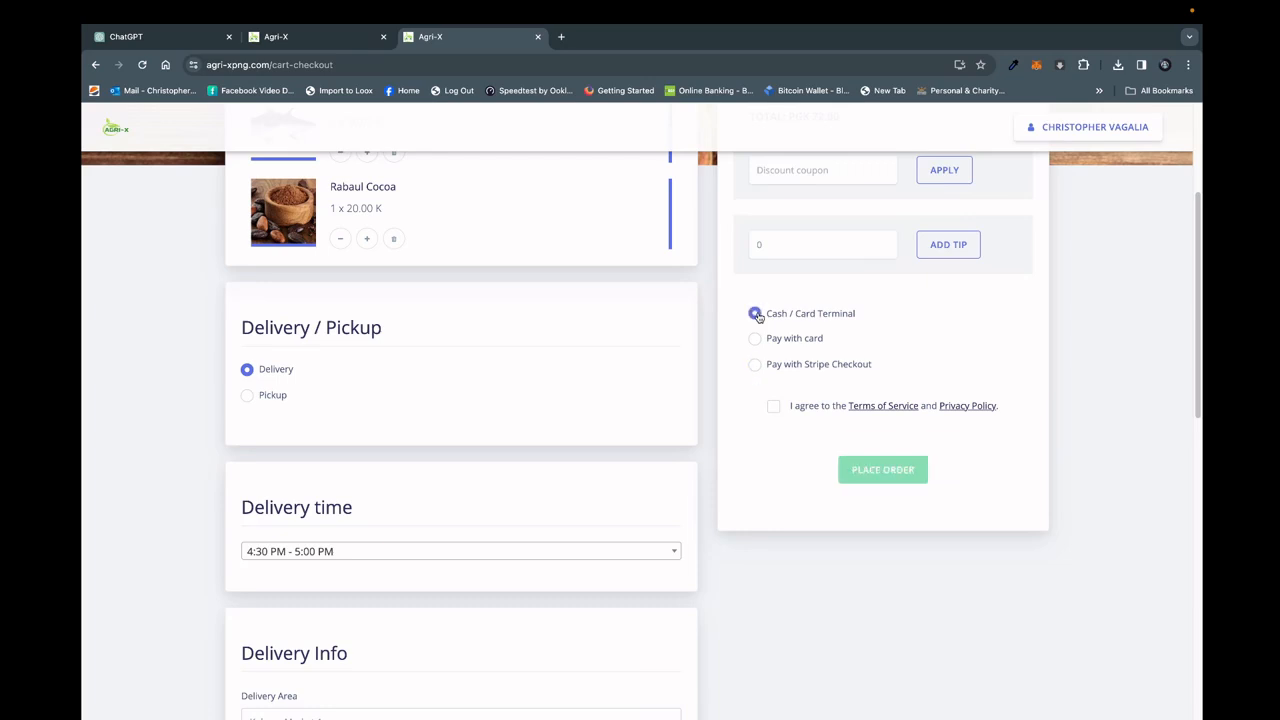
{"action": "left_click", "coordinate": [756, 366]}
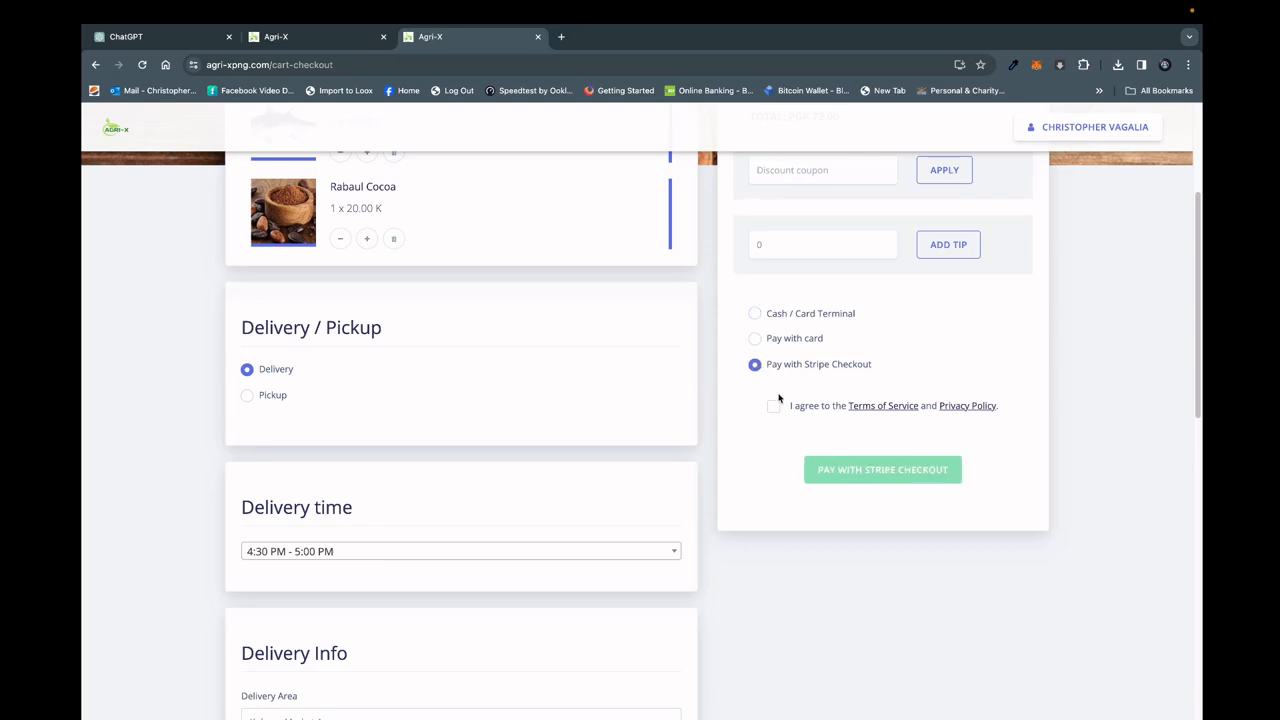
{"action": "left_click", "coordinate": [775, 408]}
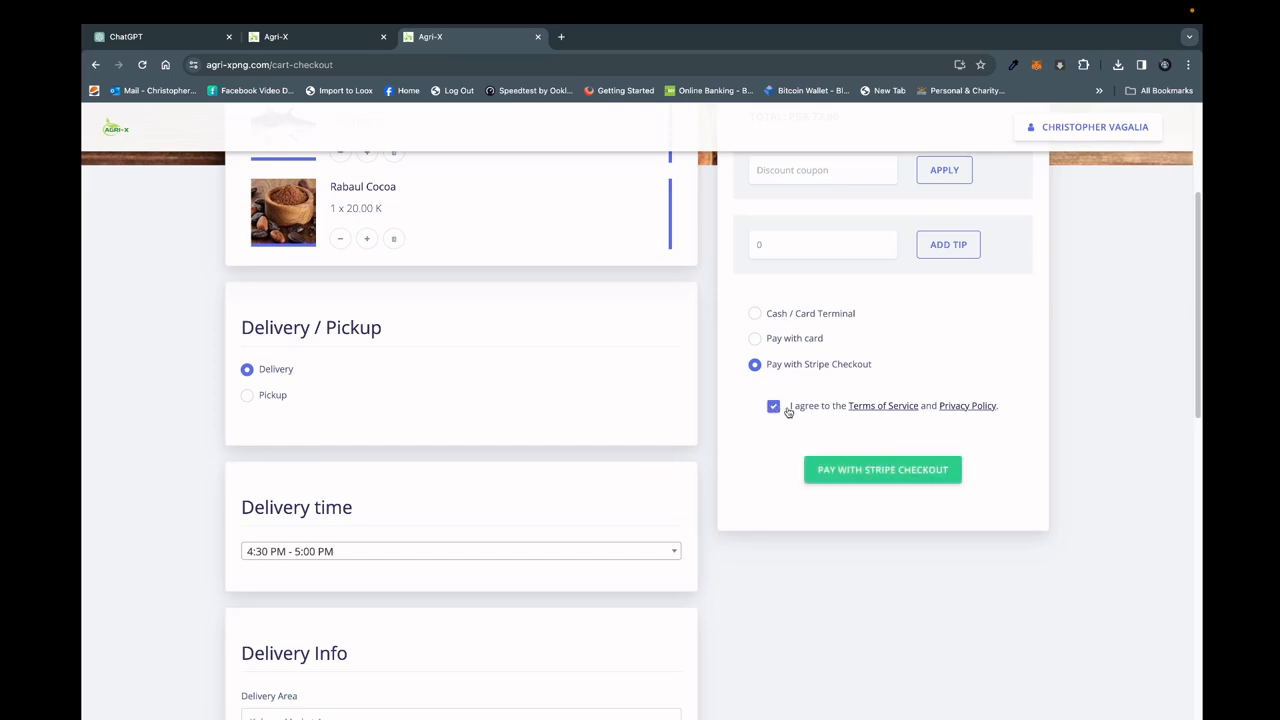
{"action": "left_click", "coordinate": [860, 470]}
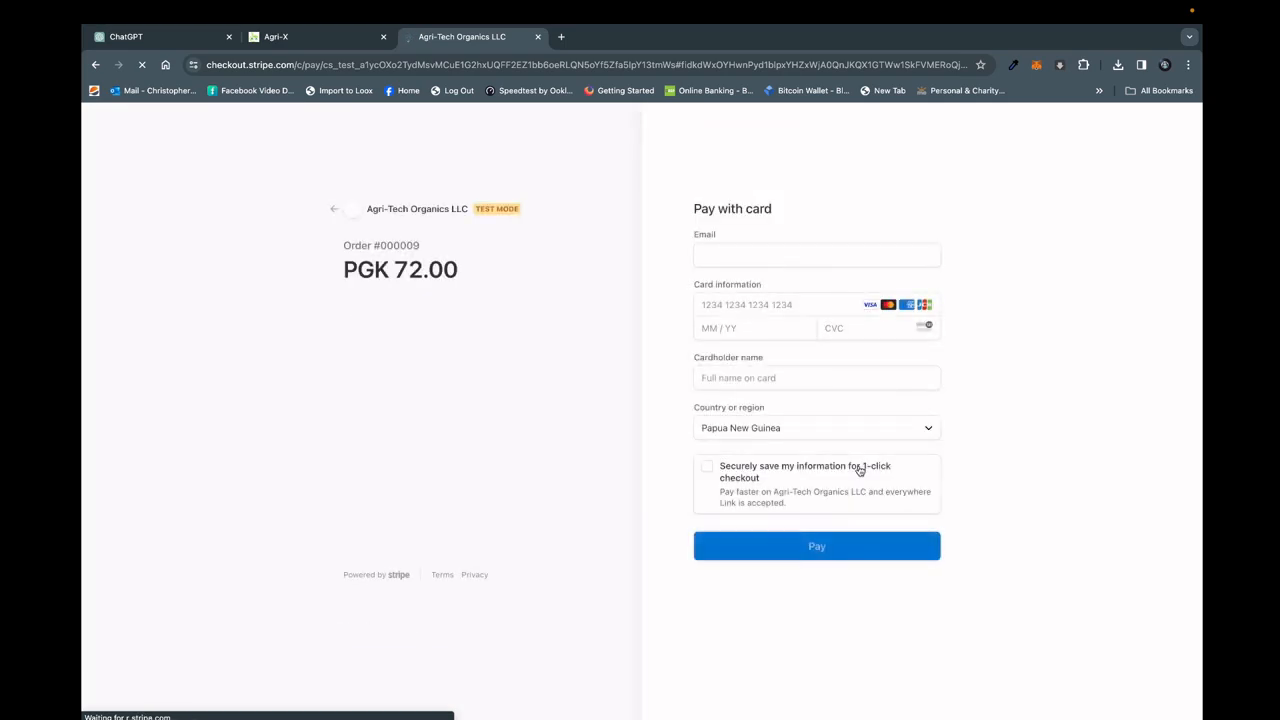
Fill in the Stripe payment form with the payer's email, card number, expiry date, CVC and cardholder's name.
{"action": "left_click", "coordinate": [866, 256]}
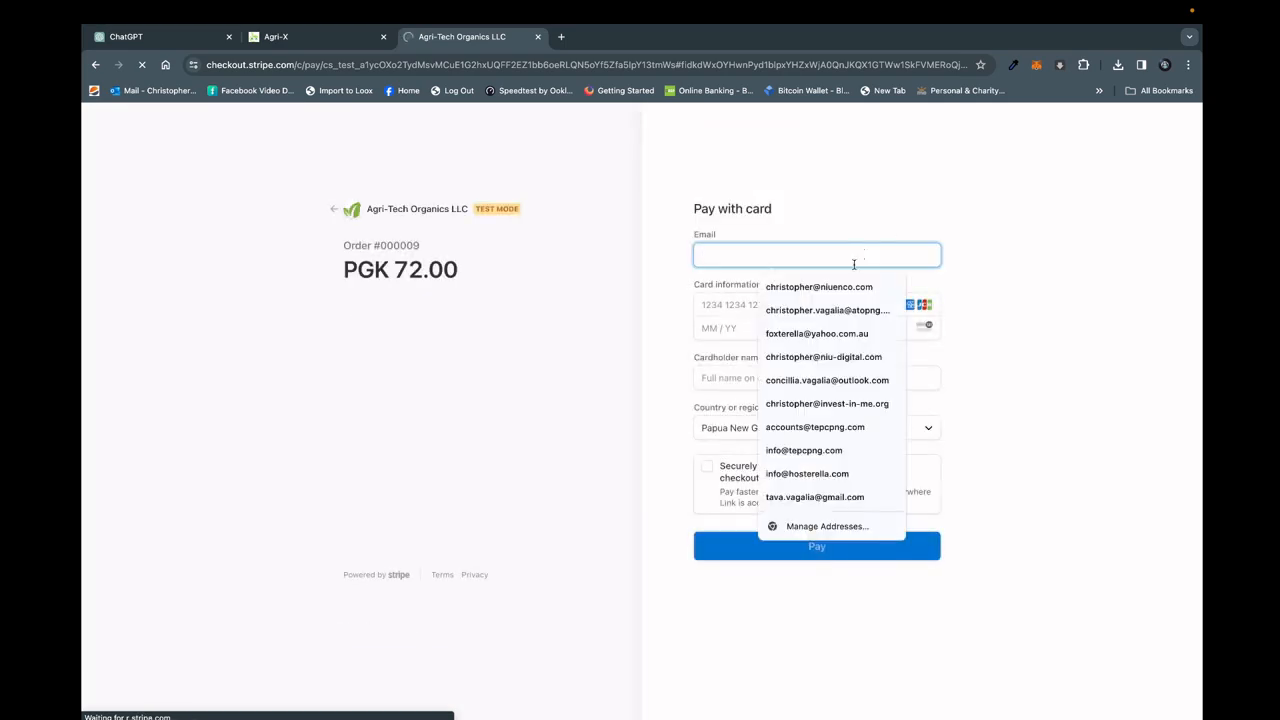
{"action": "left_click", "coordinate": [843, 292]}
{"action": "left_click", "coordinate": [810, 323]}
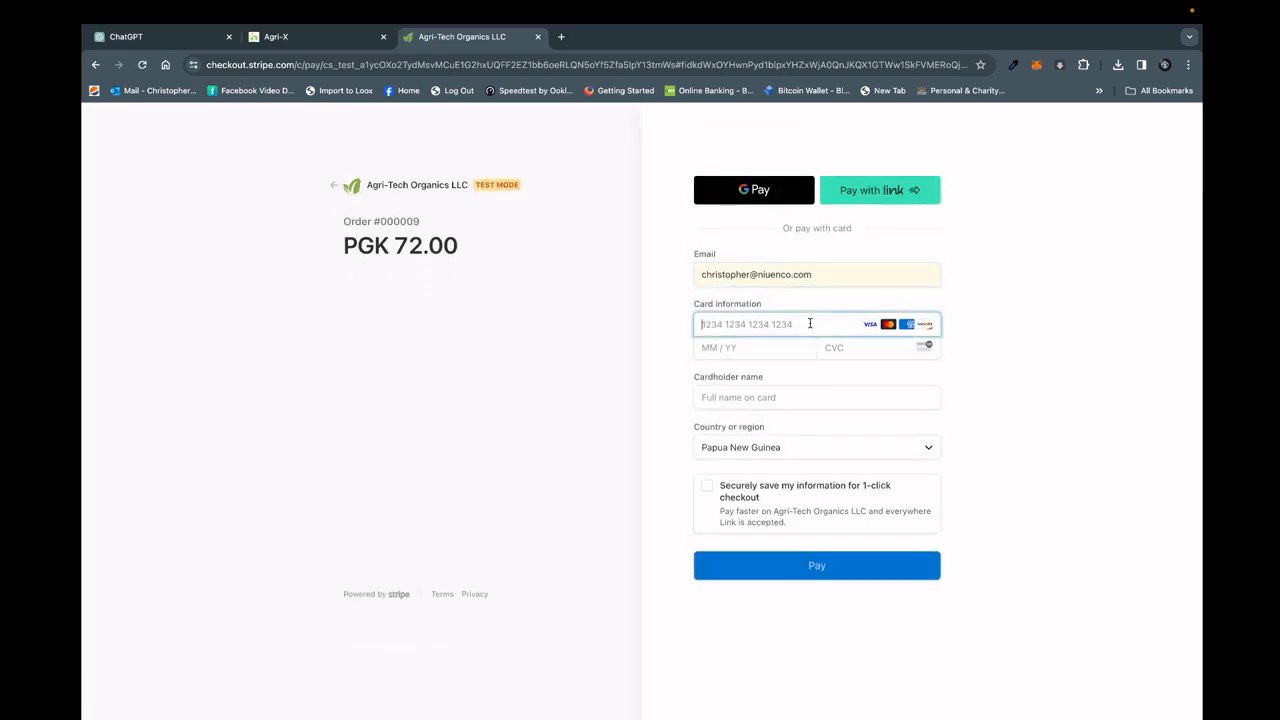
{"action": "type", "text": "42424242 4242 4242"}
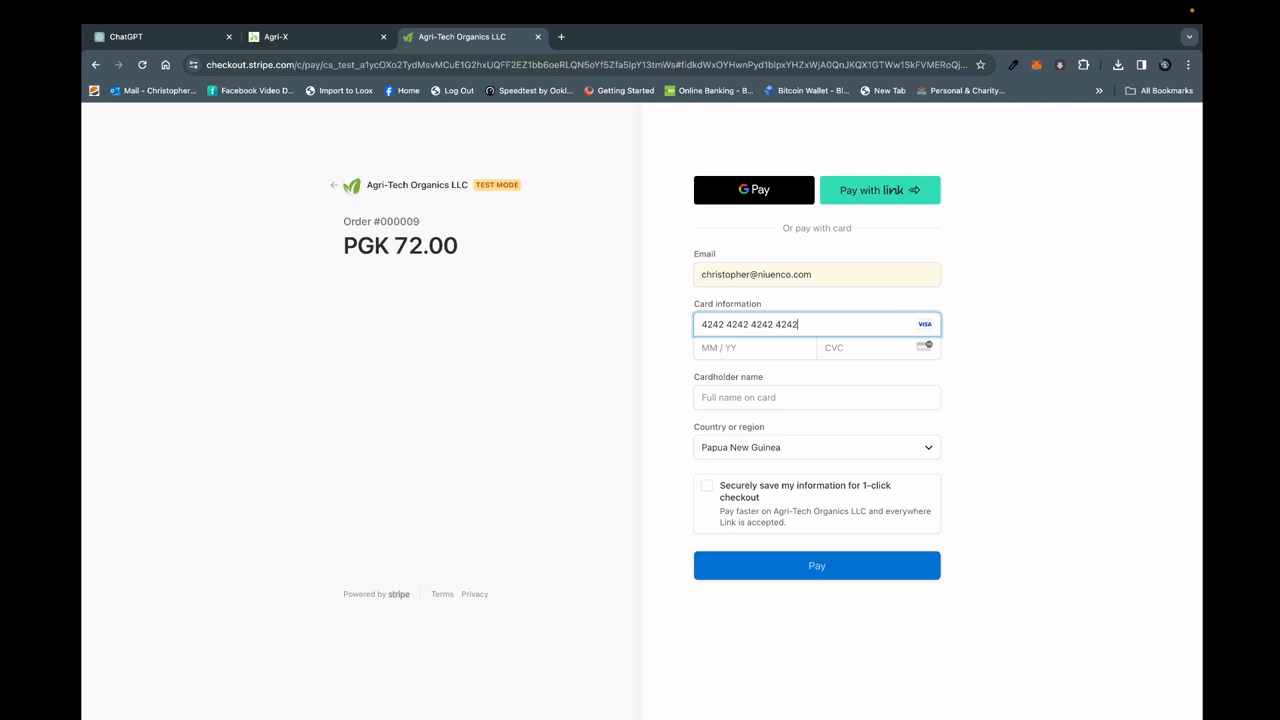
{"action": "left_click", "coordinate": [705, 349]}
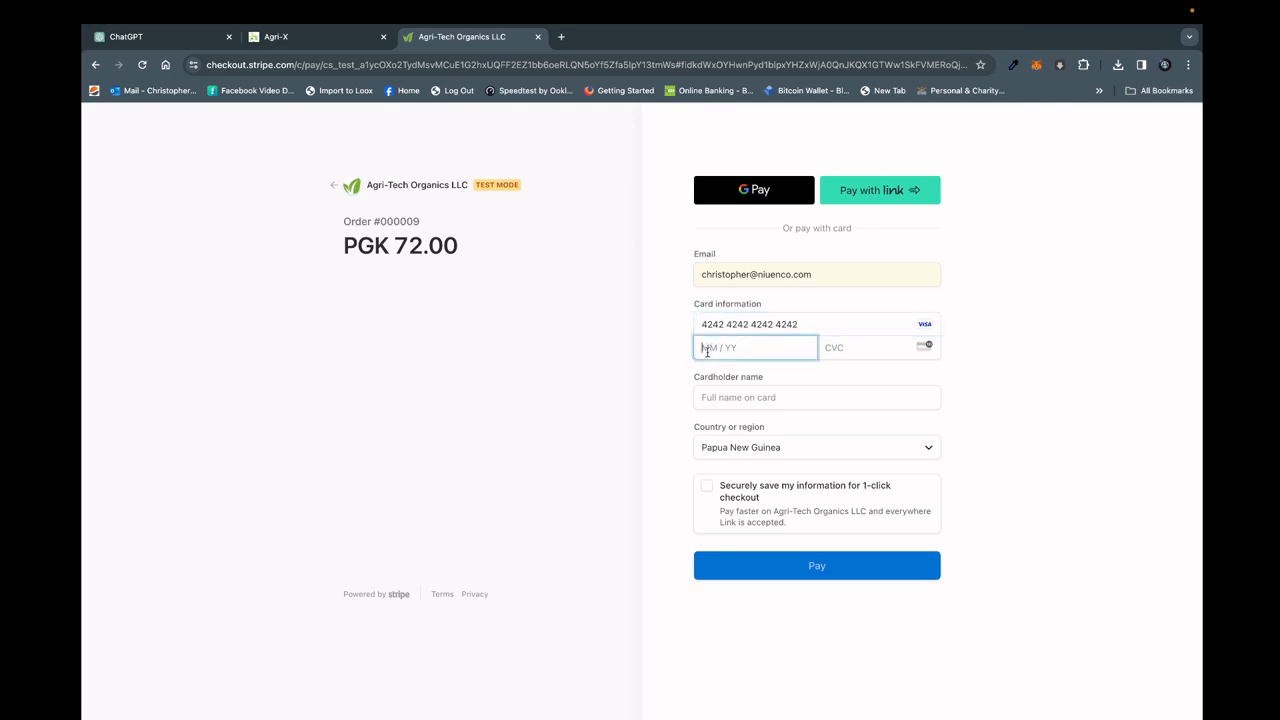
{"action": "type", "text": "1226"}
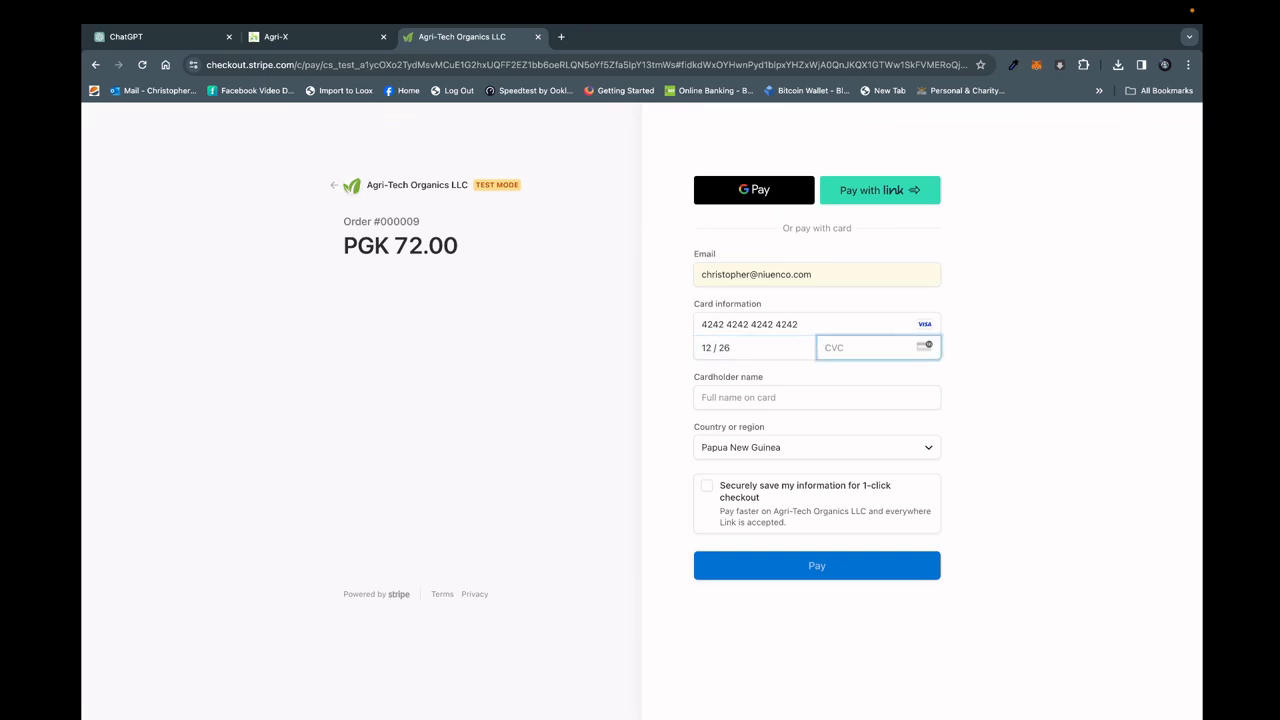
{"action": "type", "text": "546"}
{"action": "left_click", "coordinate": [732, 393]}
{"action": "left_click", "coordinate": [797, 431]}
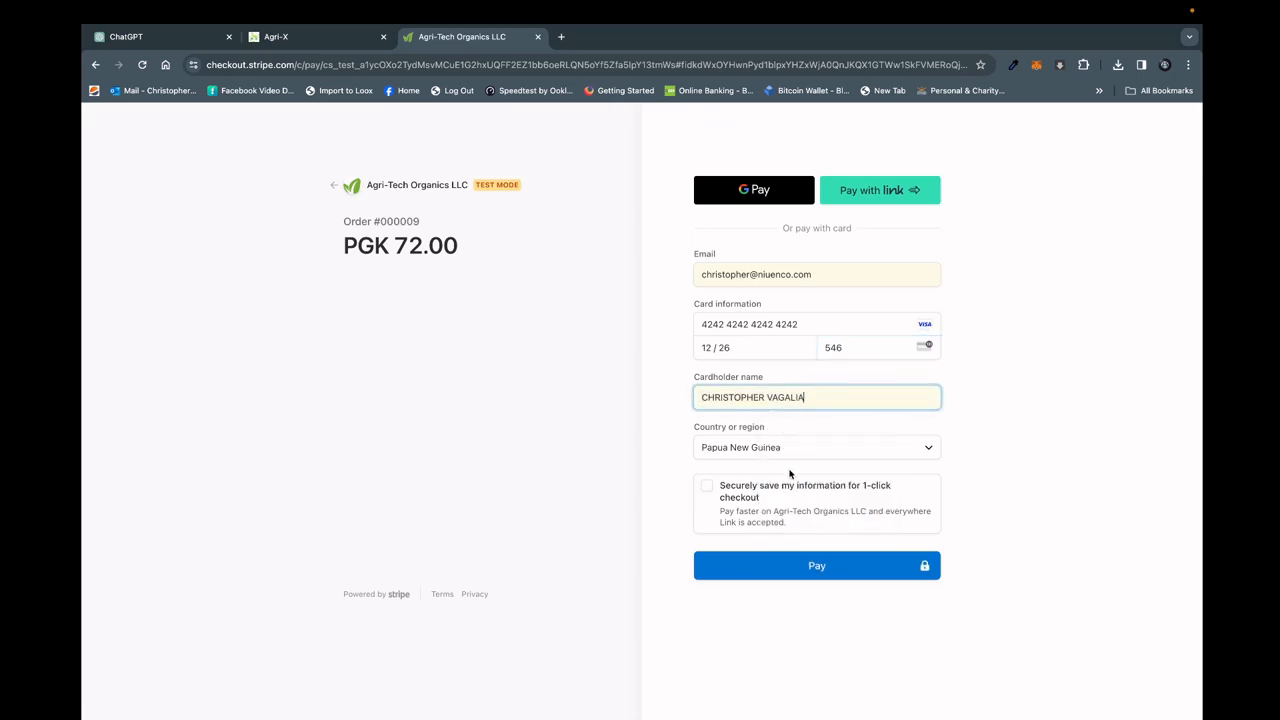
Submit the Stripe payment and log in as the Agmark PNG Limited store from the admin dashboard's latest accounts.
{"action": "left_click", "coordinate": [797, 567]}
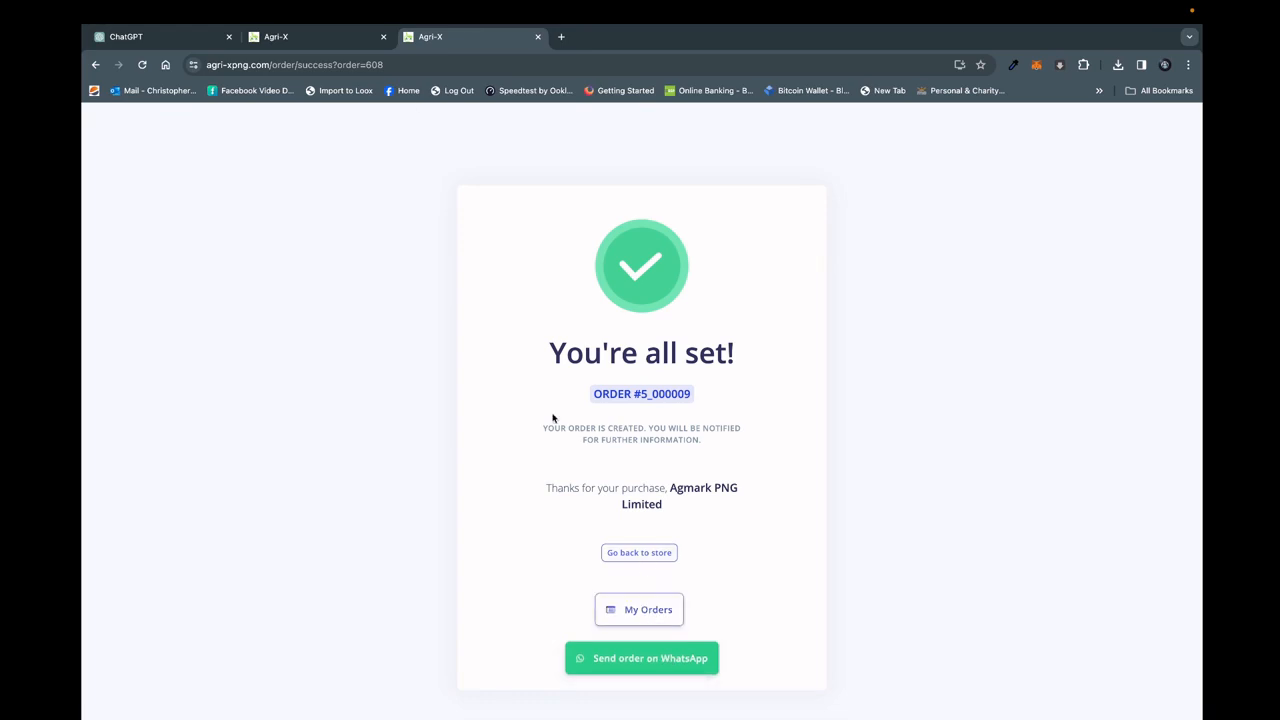
{"action": "left_click", "coordinate": [315, 40]}
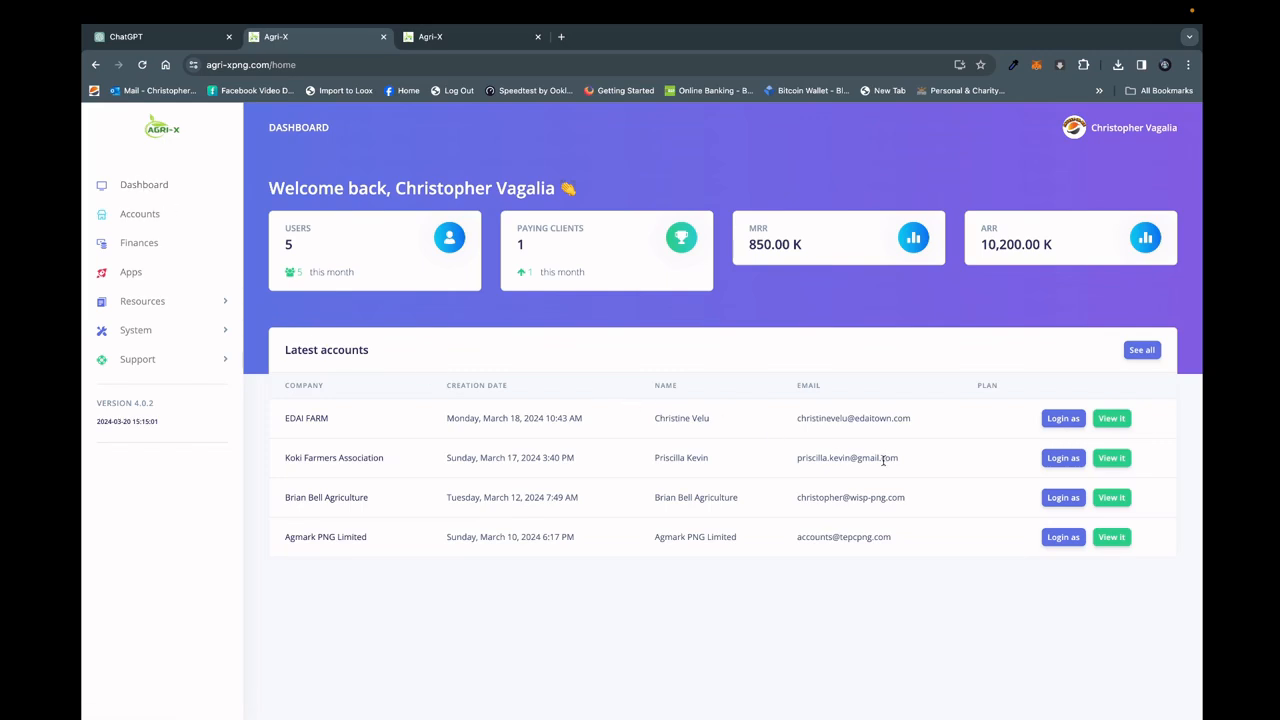
{"action": "left_click", "coordinate": [1063, 537]}
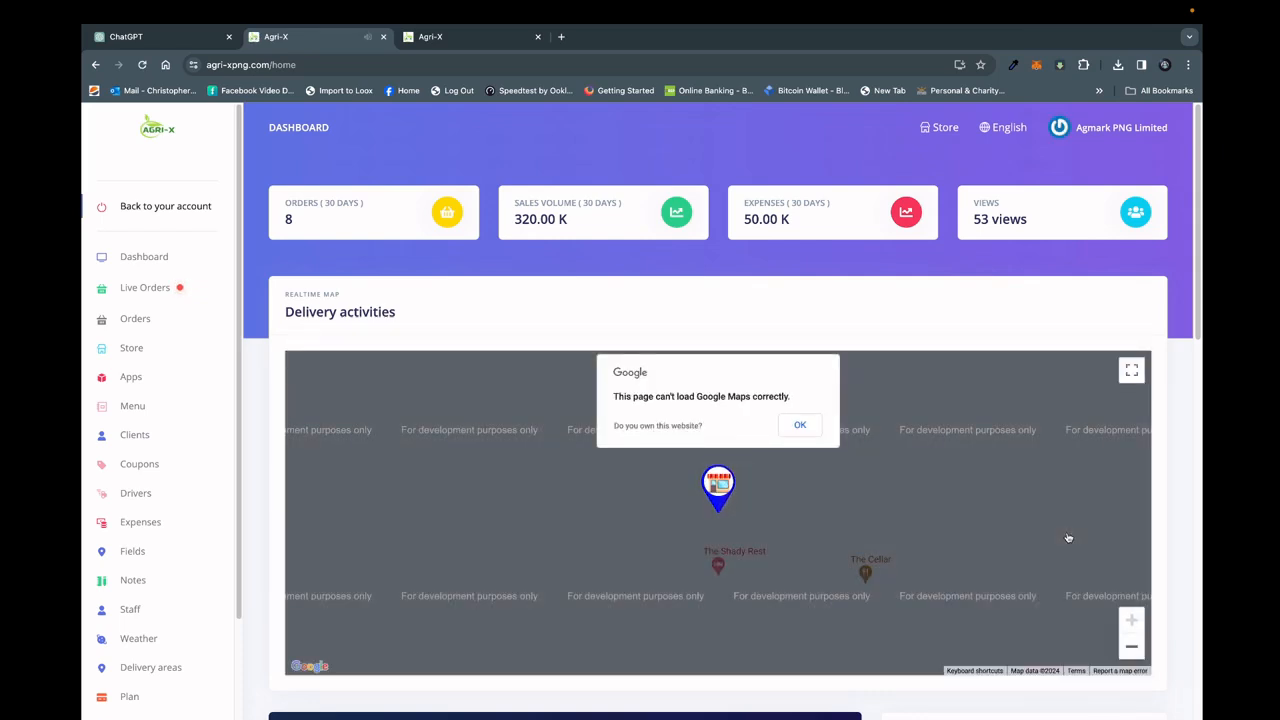
Open the newly created order from the live orders and review its items, total, payment, delivery slot and customer details.
{"action": "left_click", "coordinate": [141, 290]}
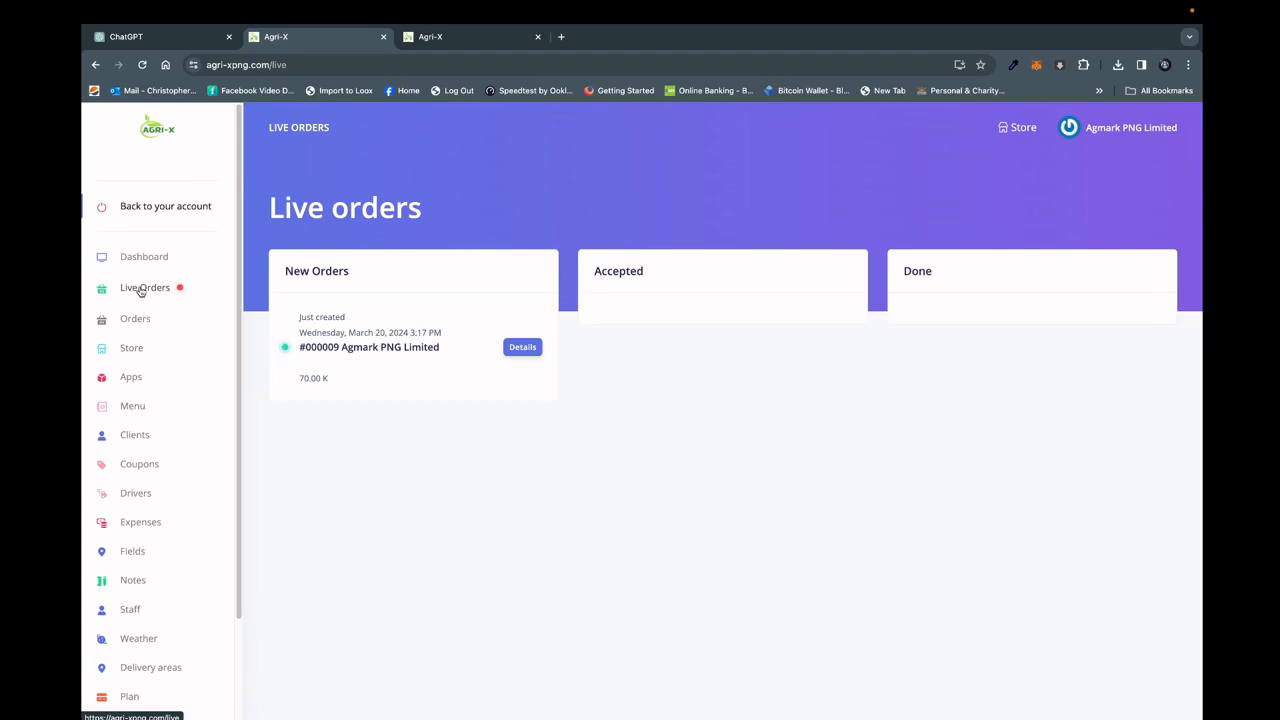
{"action": "left_click", "coordinate": [522, 347]}
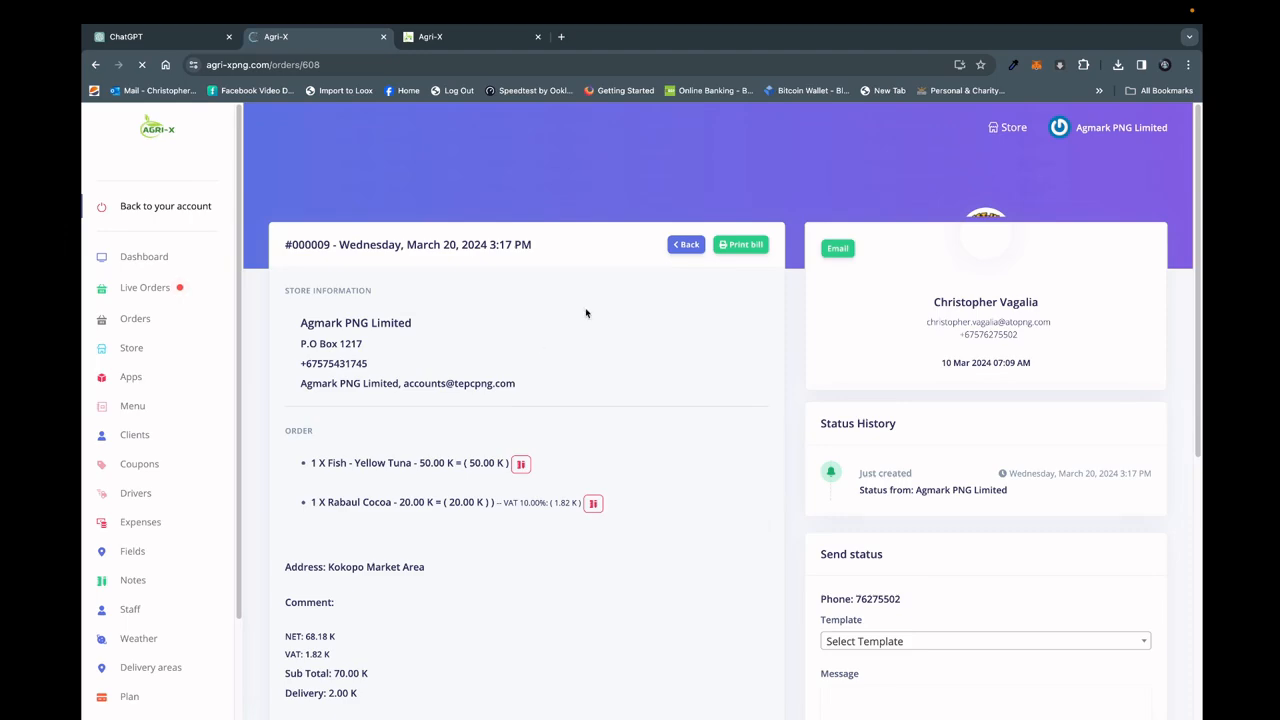
{"action": "scroll", "coordinate": [720, 400], "scroll_direction": "down", "scroll_amount": 2}
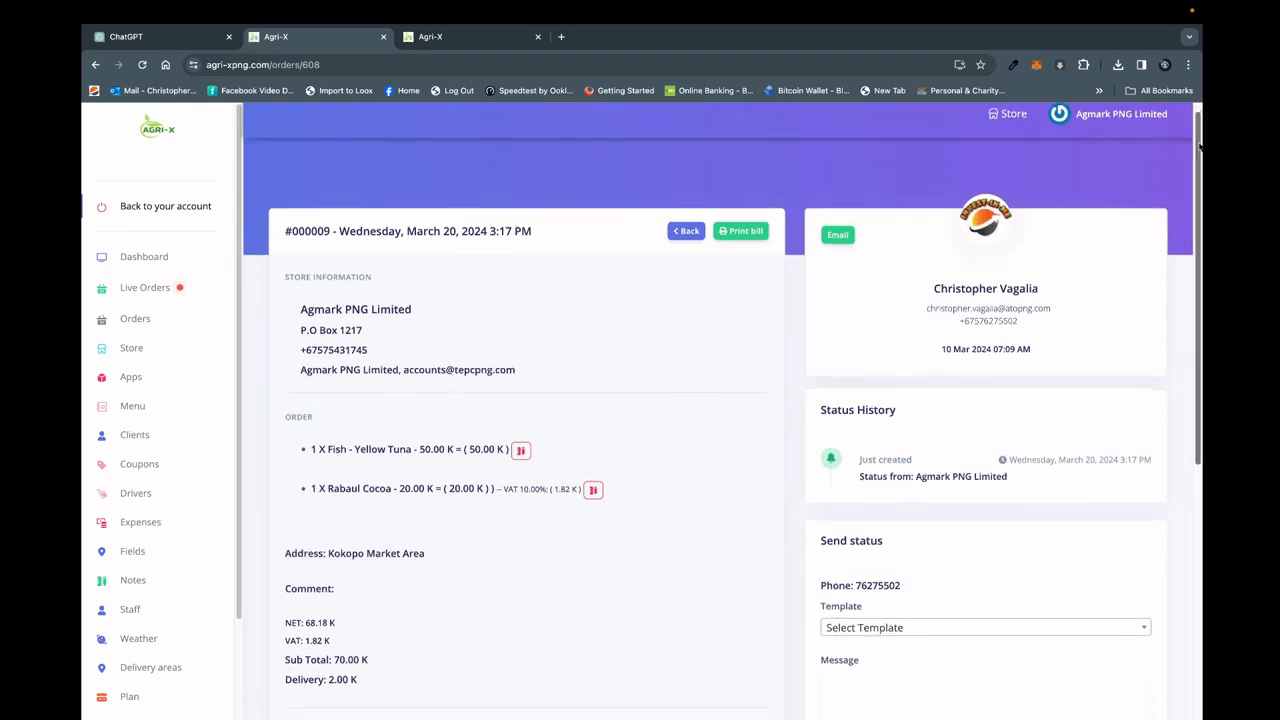
{"action": "scroll", "coordinate": [1193, 320], "scroll_direction": "down", "scroll_amount": 5}
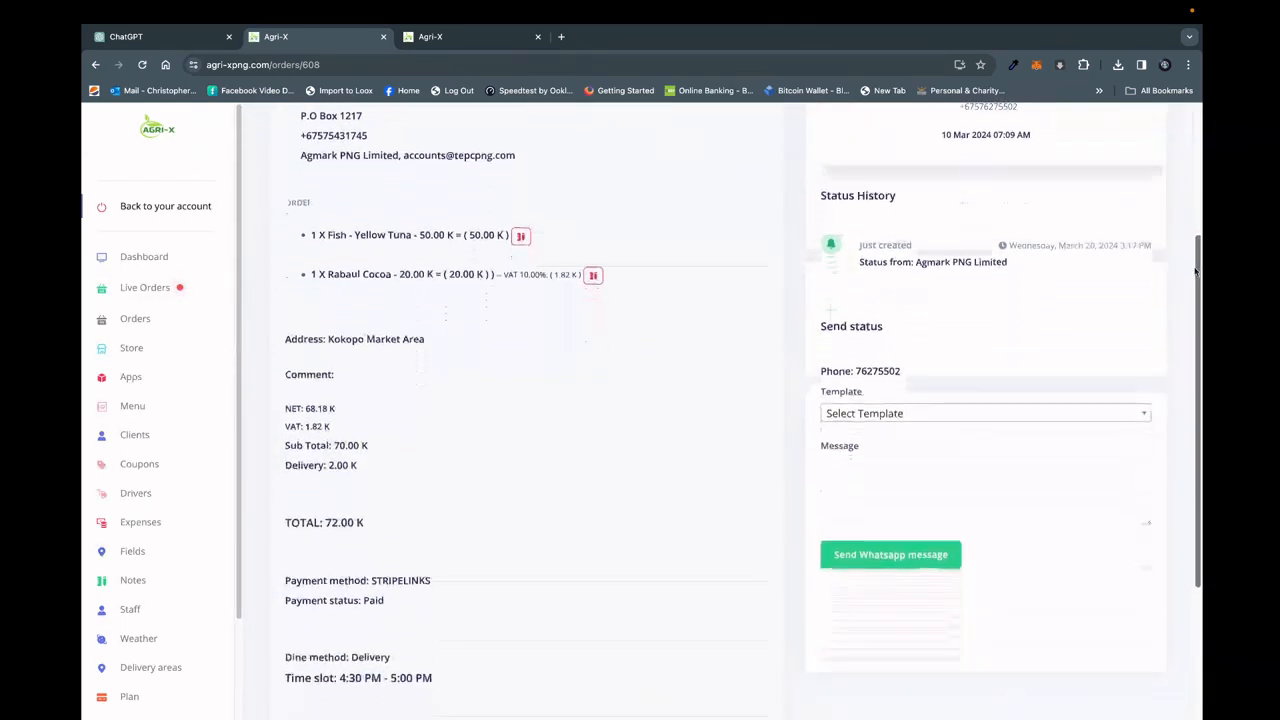
{"action": "left_click_drag", "start_coordinate": [1193, 320], "coordinate": [1158, 566]}
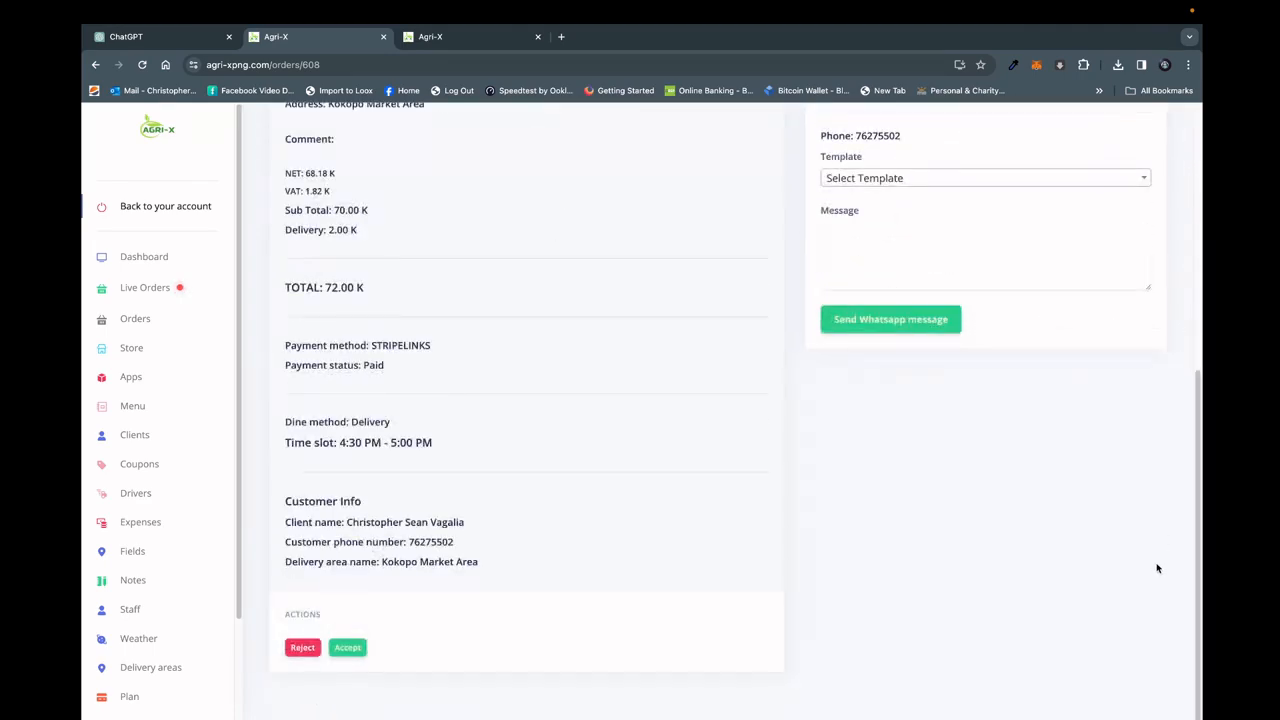
Accept the new order with a preparation time of 60 minutes.
{"action": "left_click", "coordinate": [346, 656]}
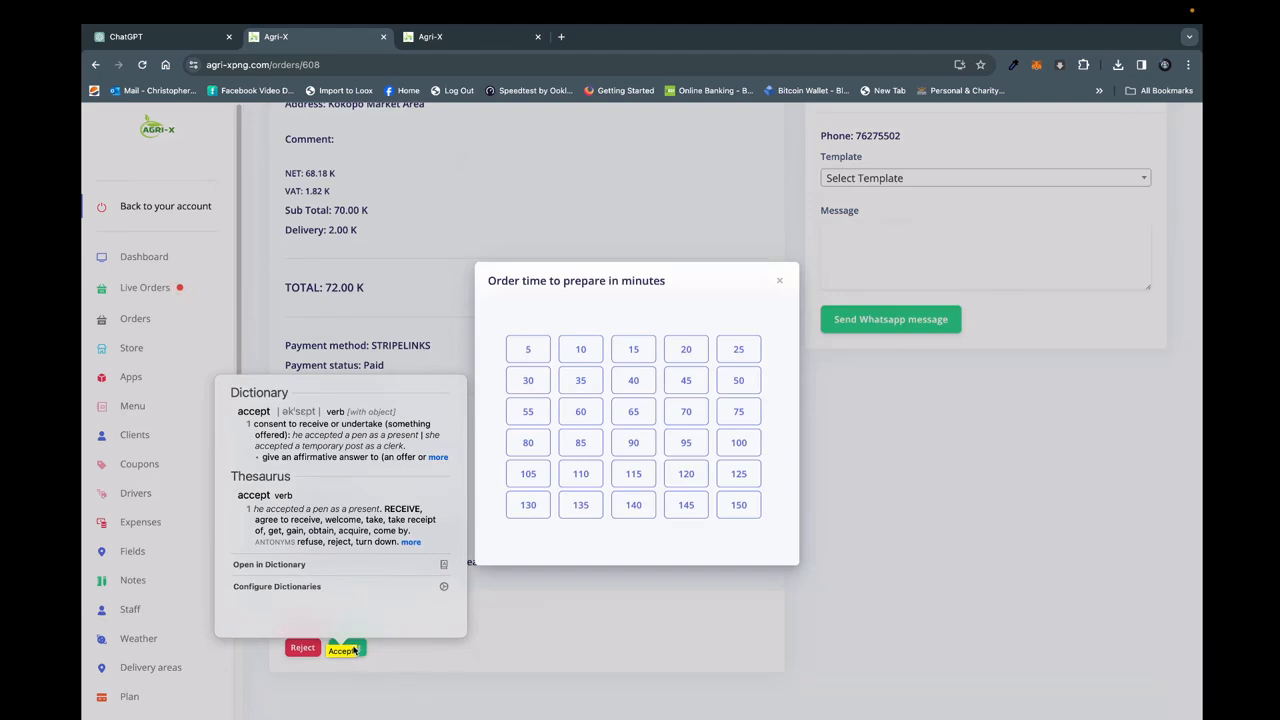
{"action": "left_click", "coordinate": [354, 650]}
{"action": "left_click", "coordinate": [354, 650]}
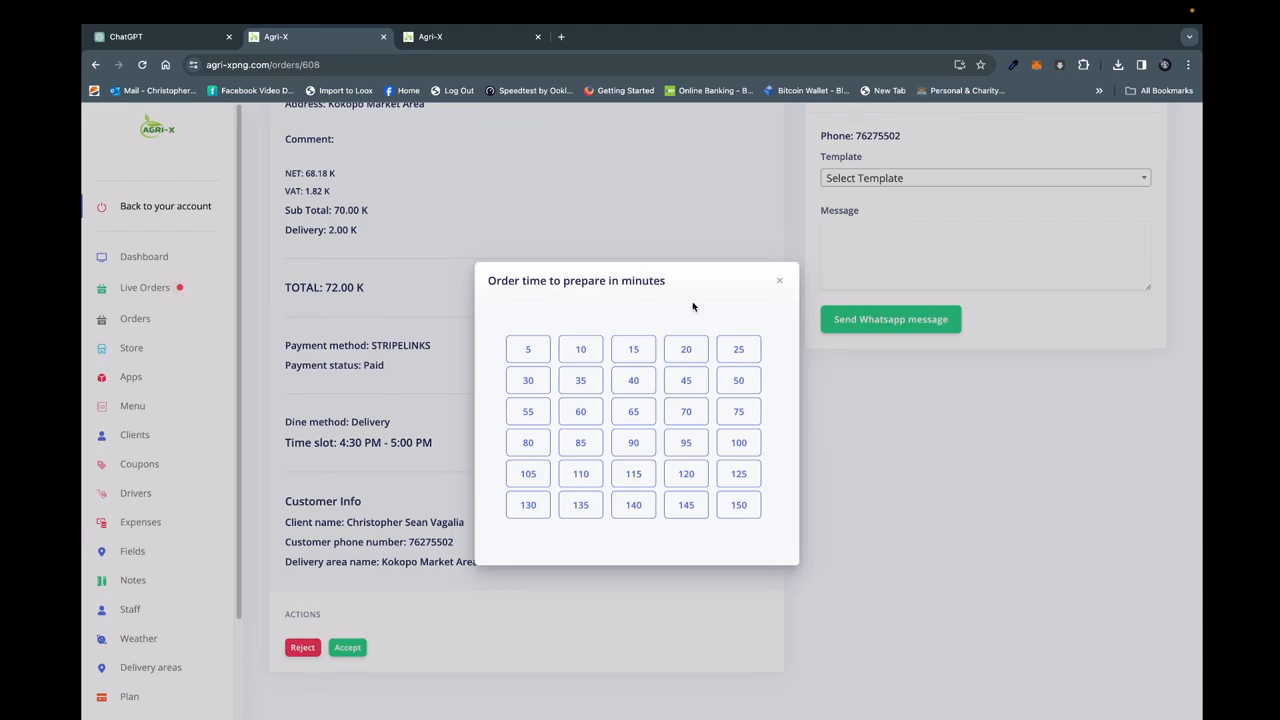
{"action": "left_click", "coordinate": [580, 410]}
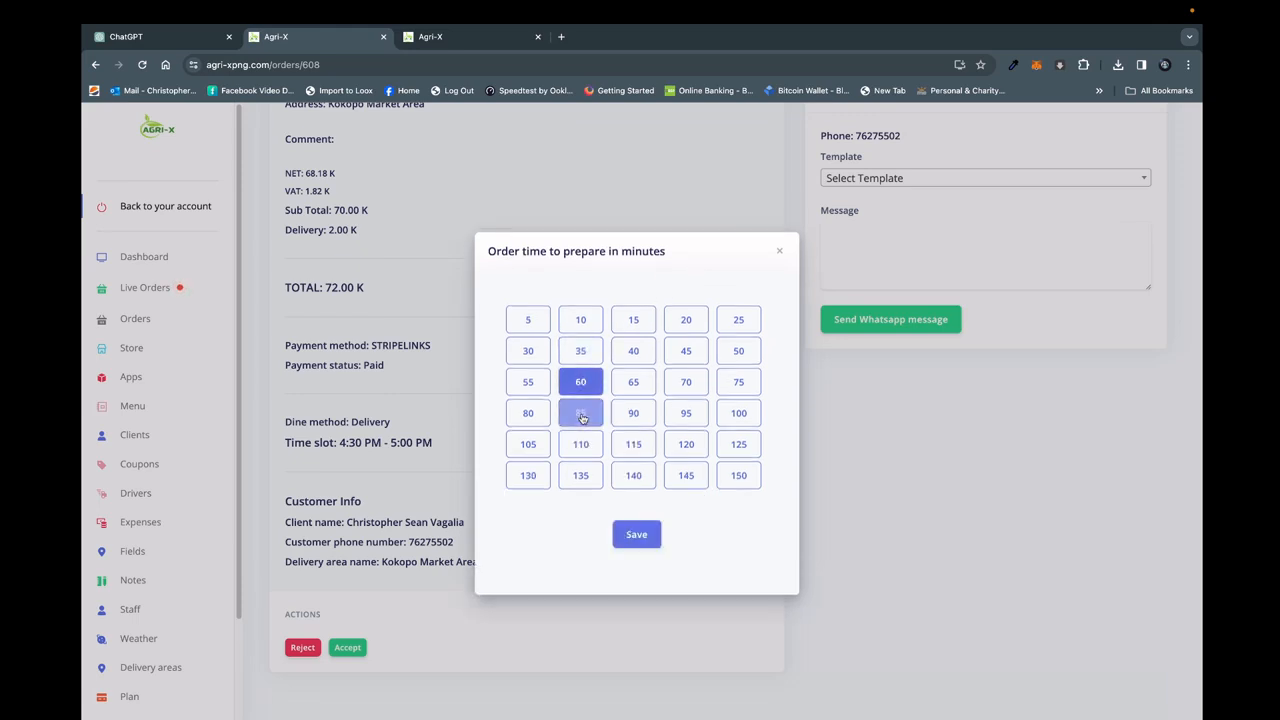
{"action": "left_click", "coordinate": [630, 534]}
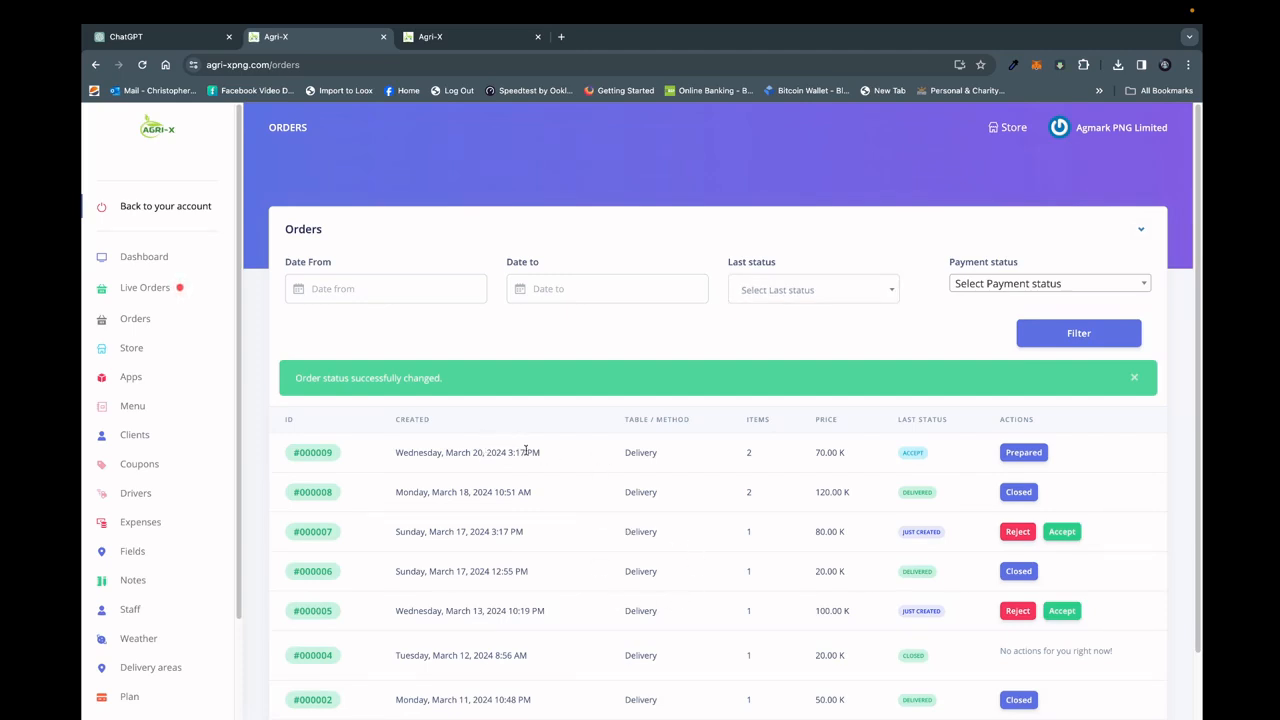
Mark the new order as prepared and assign it to the last driver offered in the driver list.
{"action": "left_click", "coordinate": [1025, 453]}
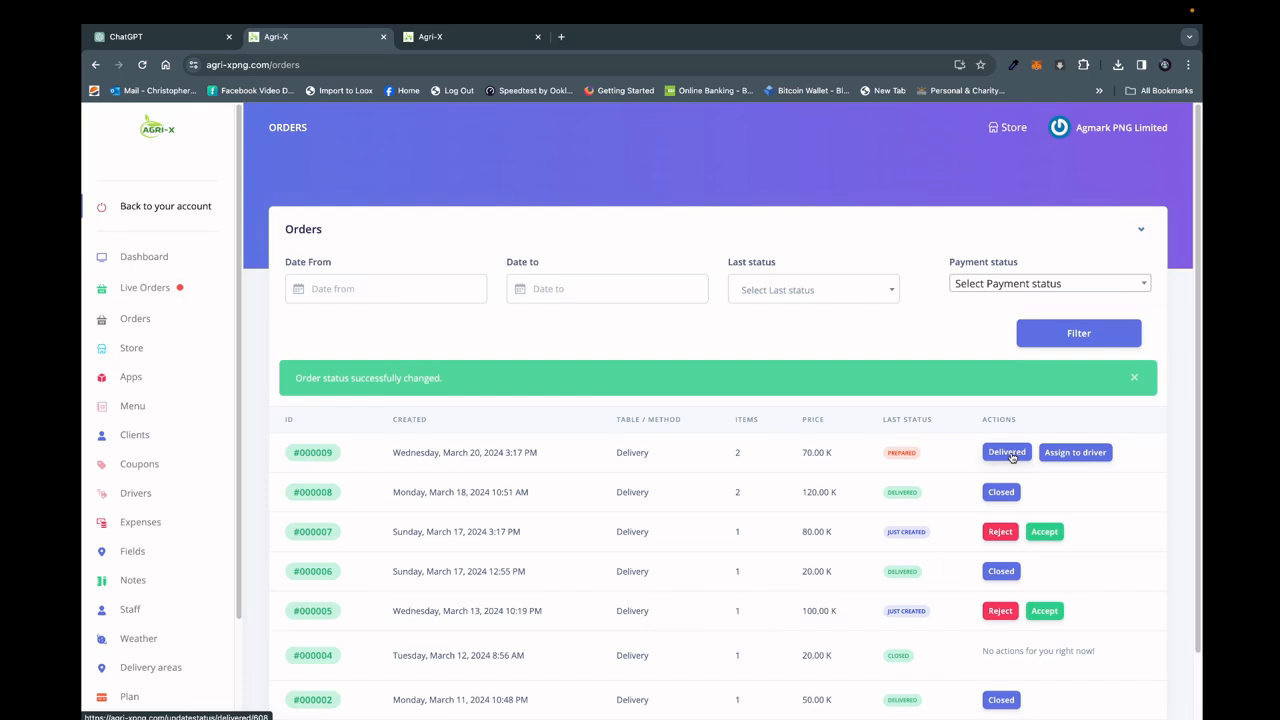
{"action": "left_click", "coordinate": [1076, 453]}
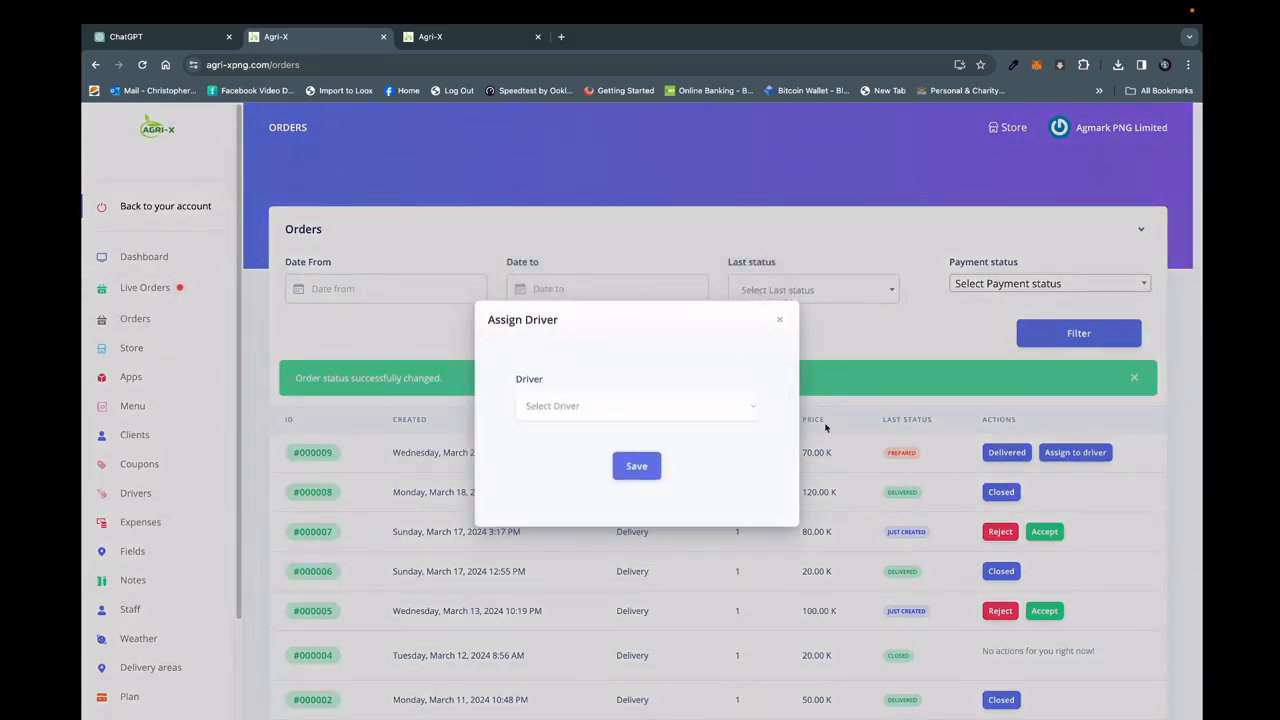
{"action": "left_click", "coordinate": [744, 408]}
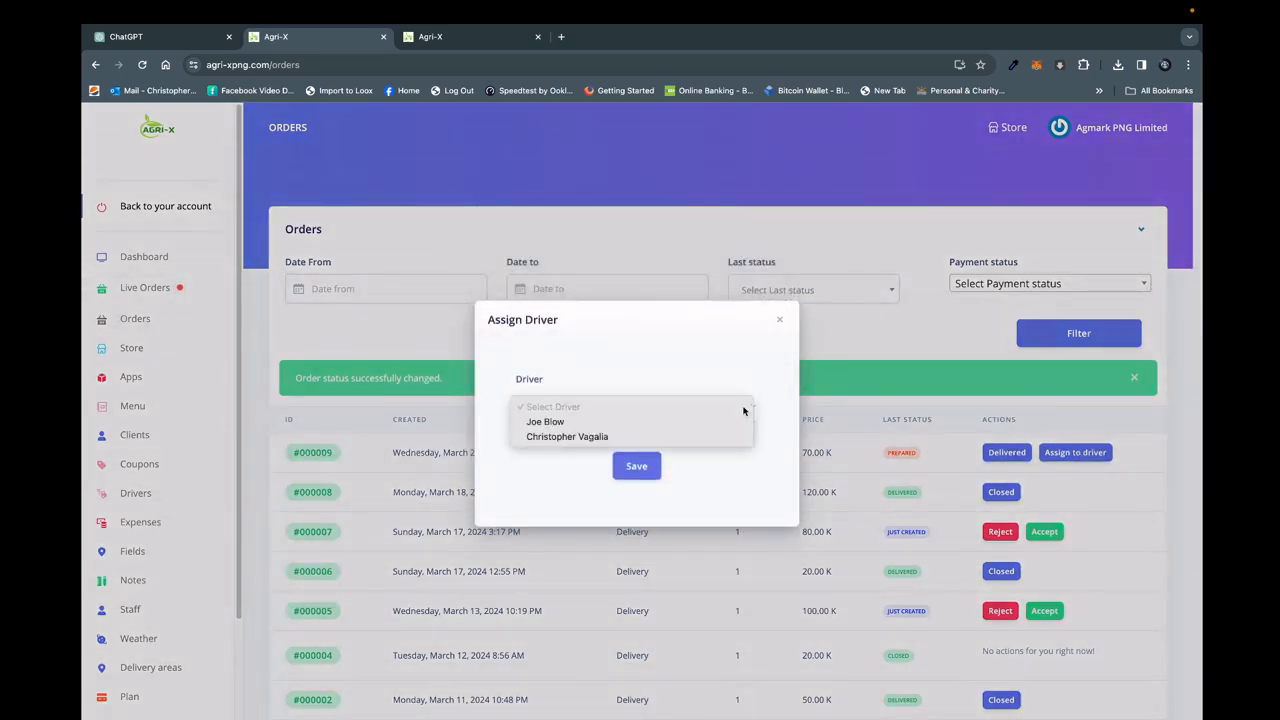
{"action": "left_click", "coordinate": [591, 437]}
{"action": "left_click", "coordinate": [637, 467]}
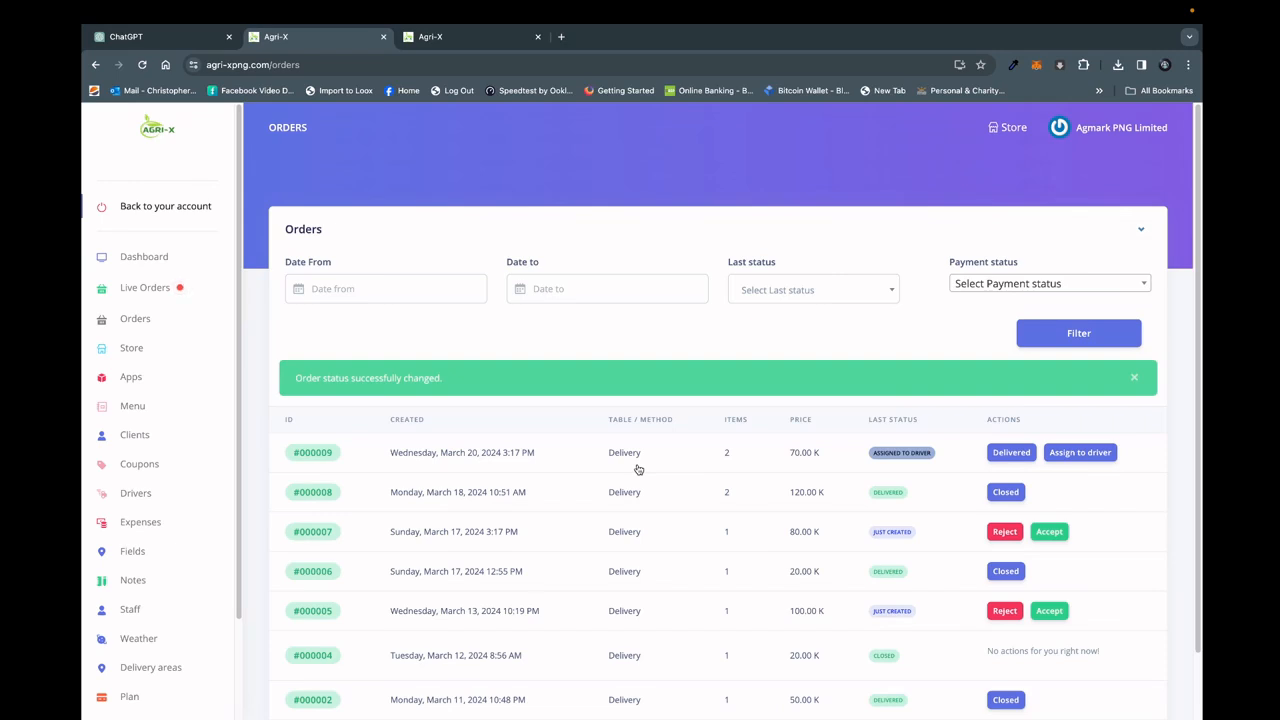
Mark the new order as delivered and reopen the store's orders list.
{"action": "left_click", "coordinate": [1011, 453]}
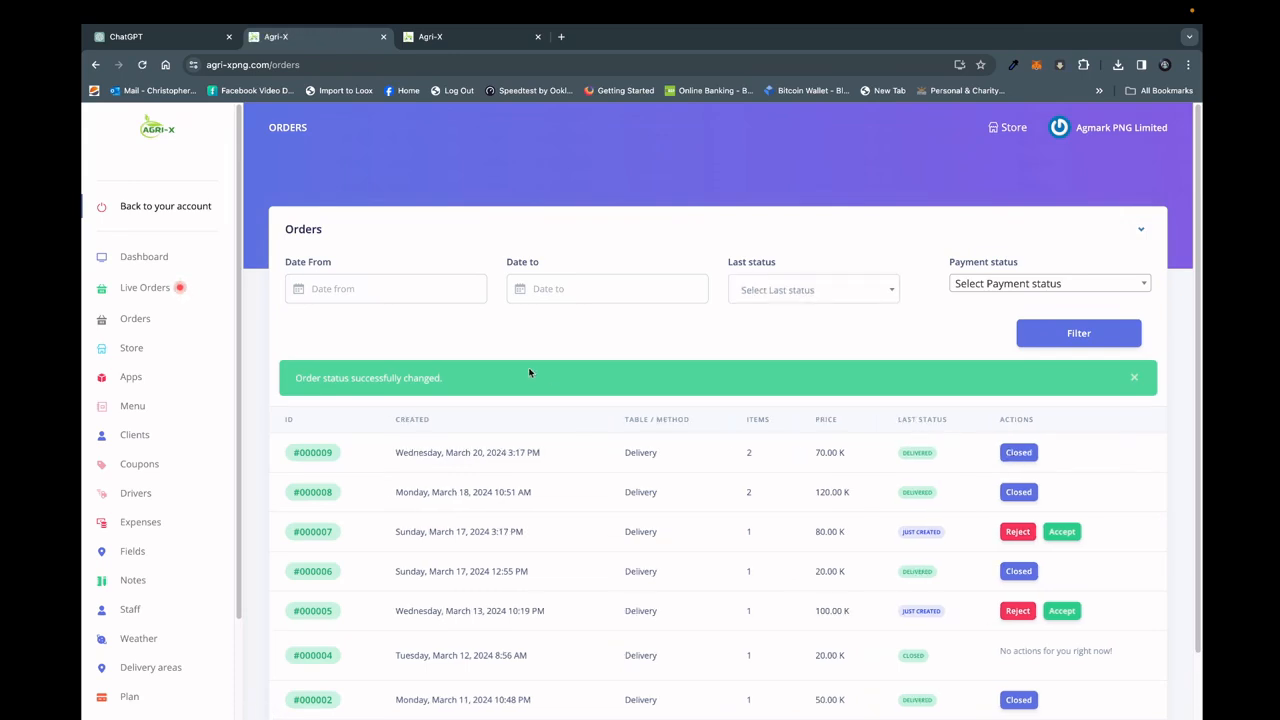
{"action": "left_click", "coordinate": [150, 325]}
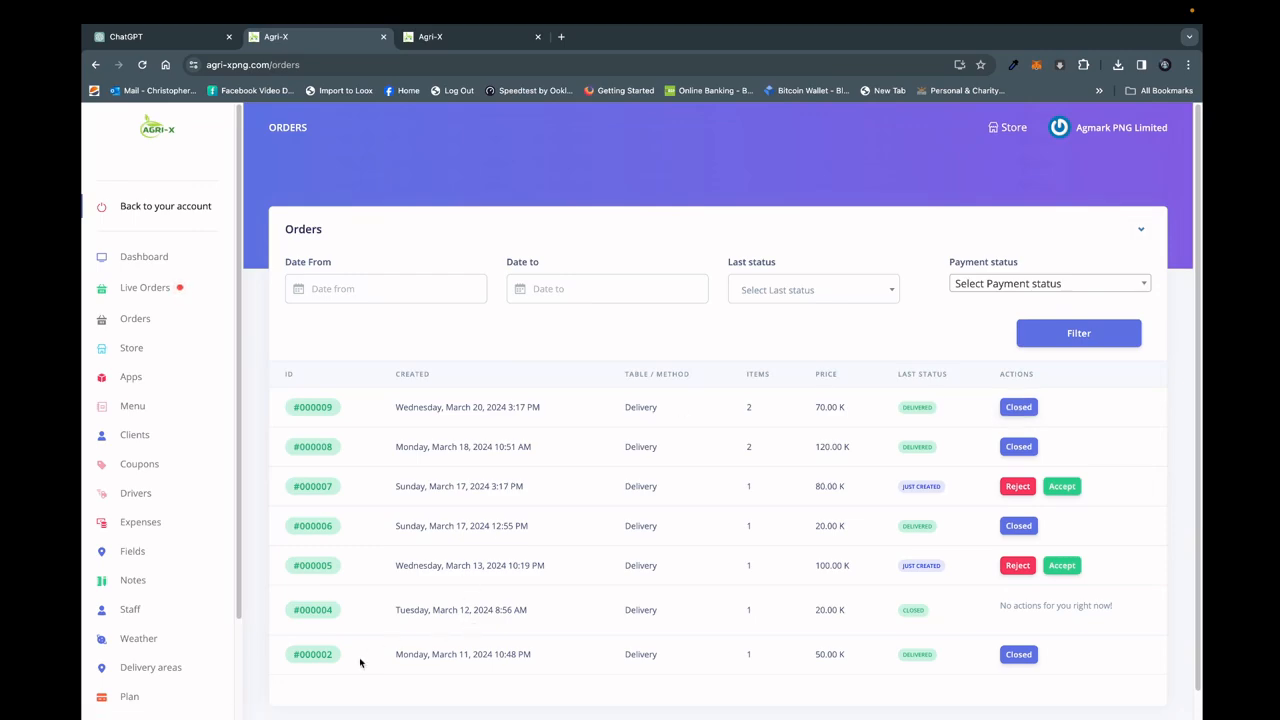
Switch to Mail, view the latest Agri-X order notification in the TEC Accounts inbox, and minimise the mail window.
{"action": "left_click", "coordinate": [297, 710]}
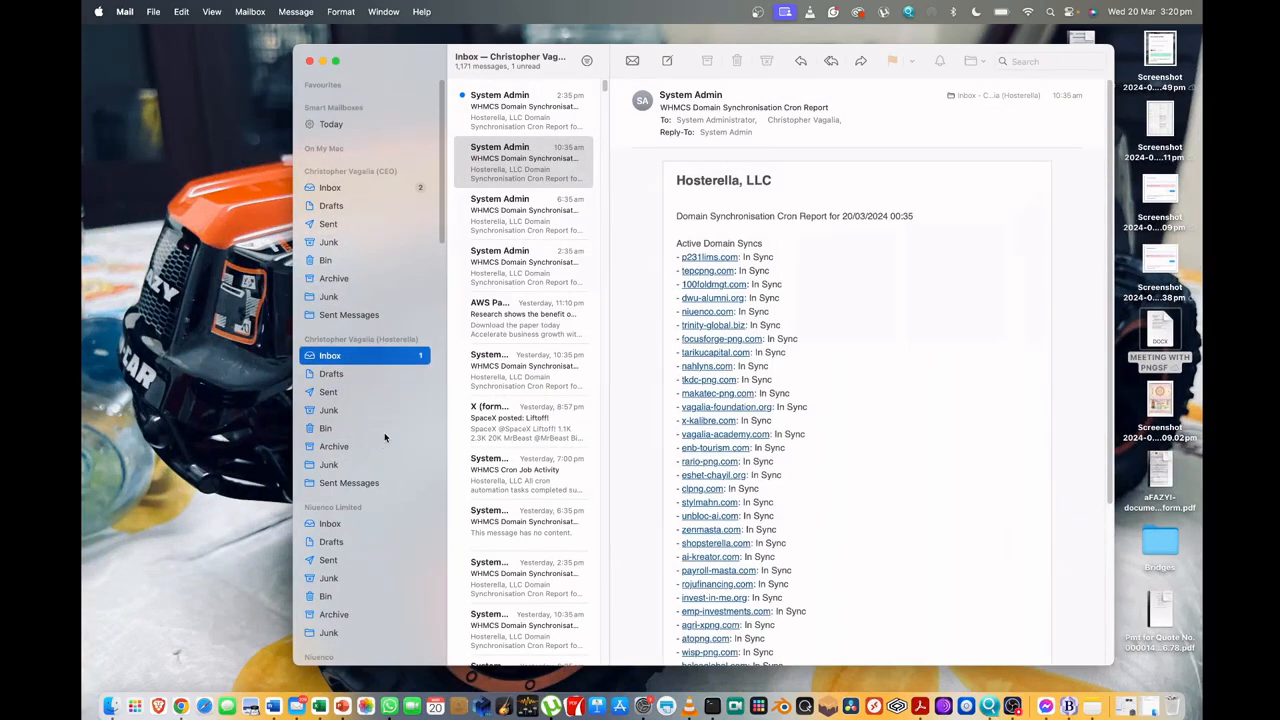
{"action": "left_click_drag", "start_coordinate": [445, 199], "coordinate": [444, 423]}
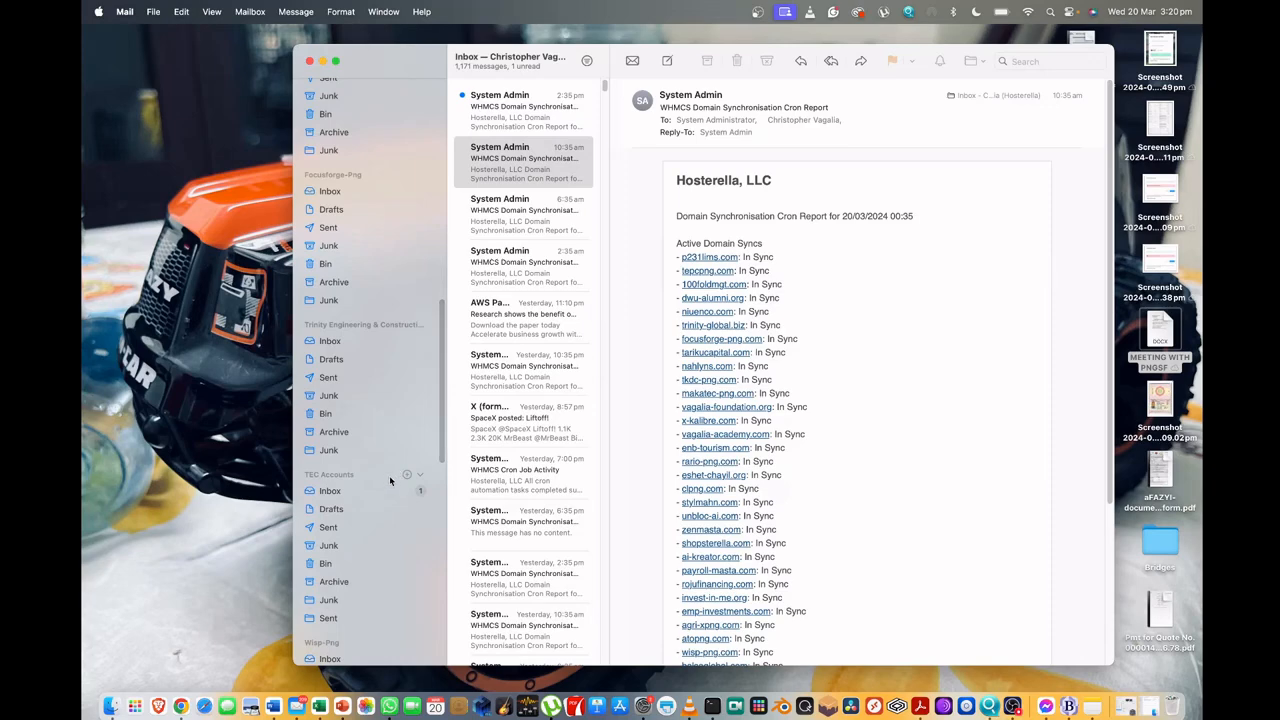
{"action": "left_click", "coordinate": [383, 488]}
{"action": "left_click", "coordinate": [516, 118]}
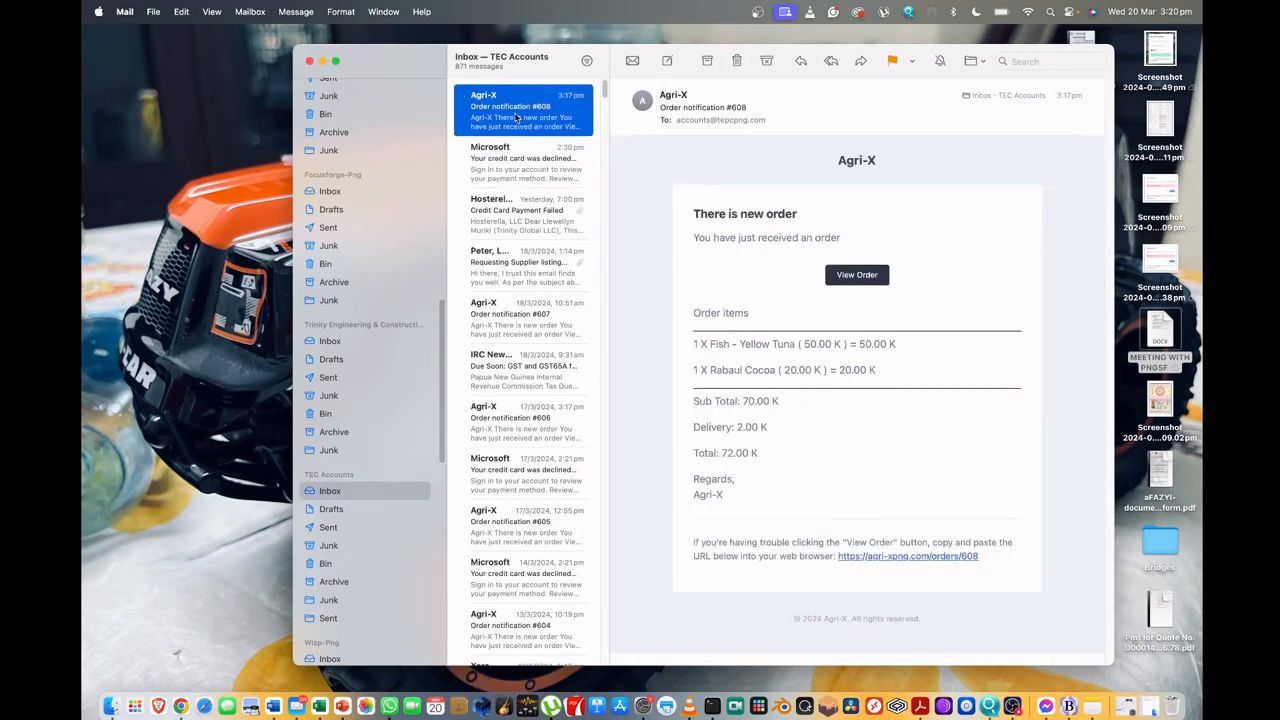
{"action": "left_click", "coordinate": [323, 63]}
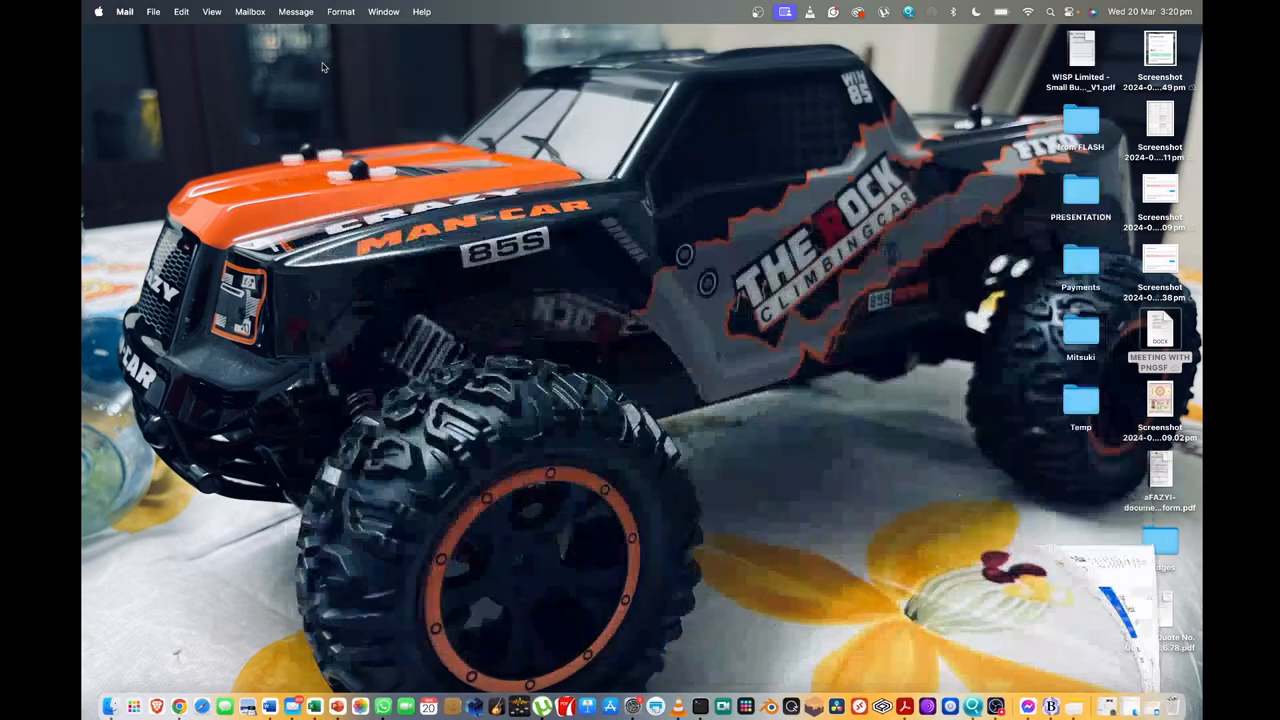
Switch back to Google Chrome and return from the Agmark store to the admin account's dashboard.
{"action": "left_click", "coordinate": [179, 707]}
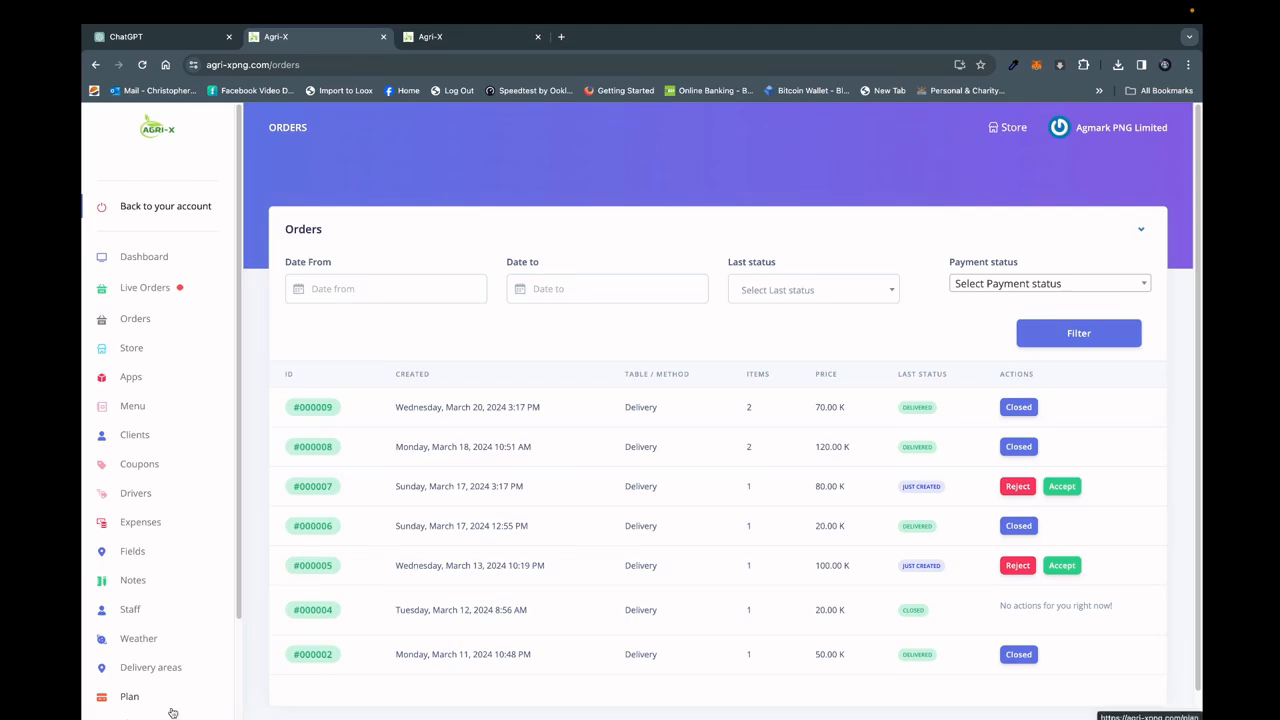
{"action": "left_click", "coordinate": [193, 208]}
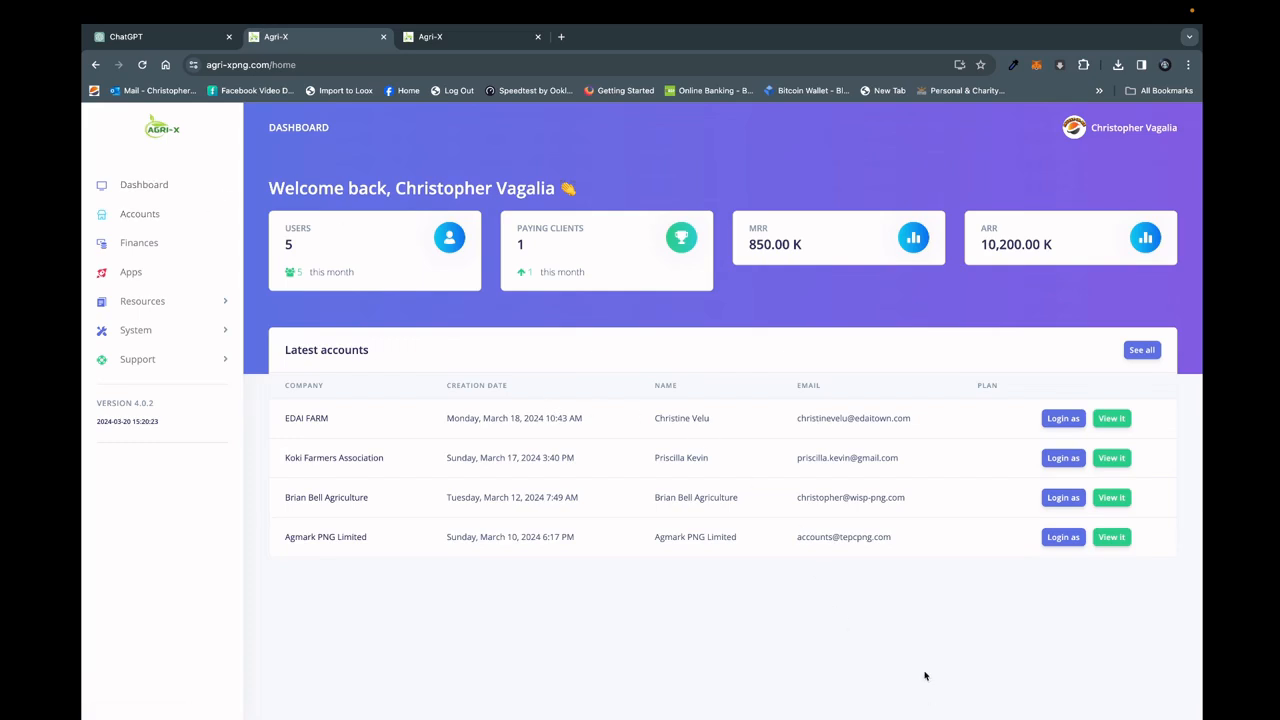
{"action": "mouse_move", "coordinate": [905, 712]}
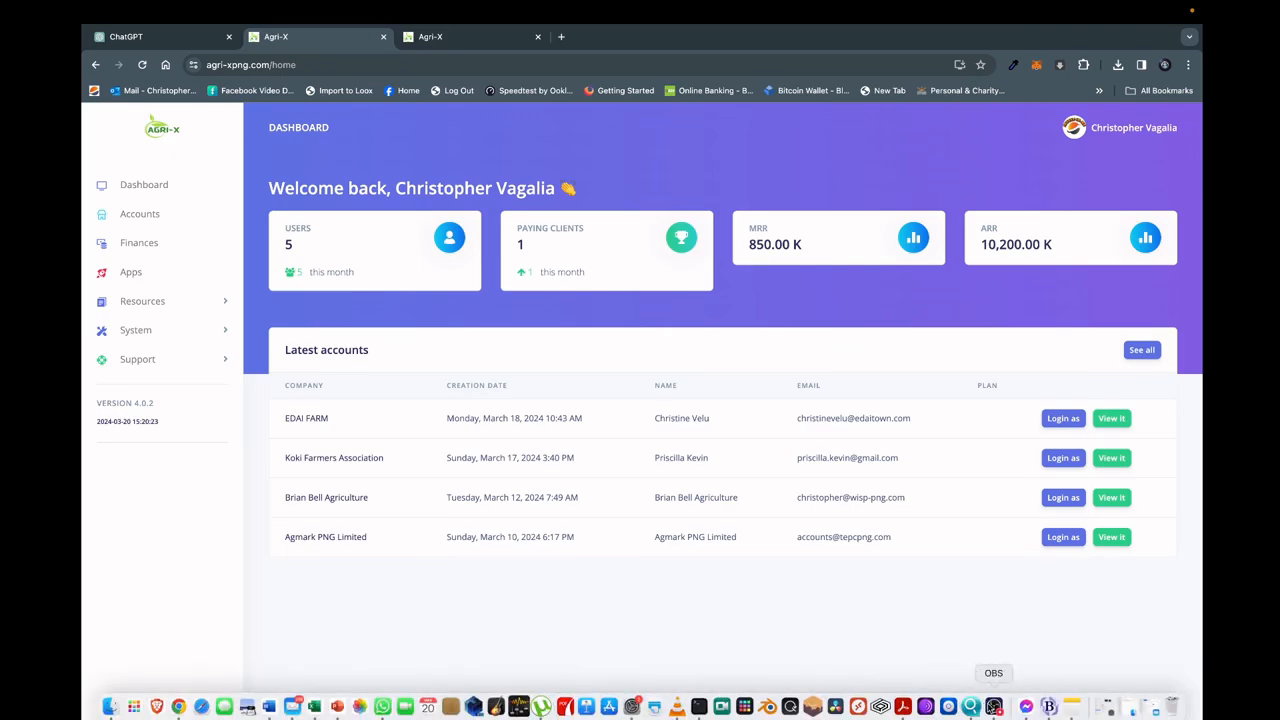